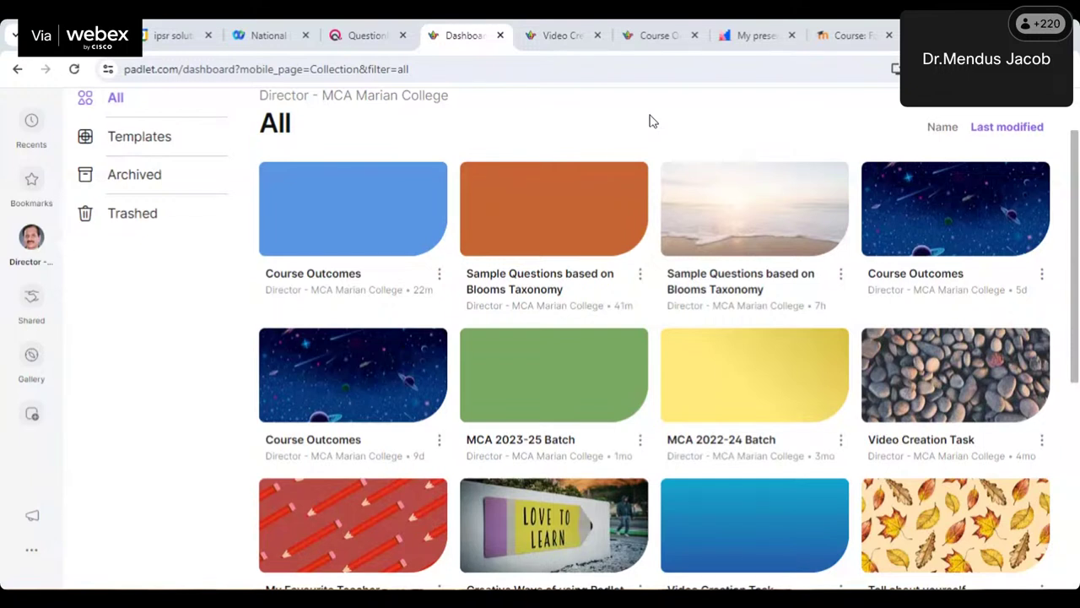
Open the Course Outcomes board and examine the posts in the Arts, Science and Commerce columns
click(665, 38)
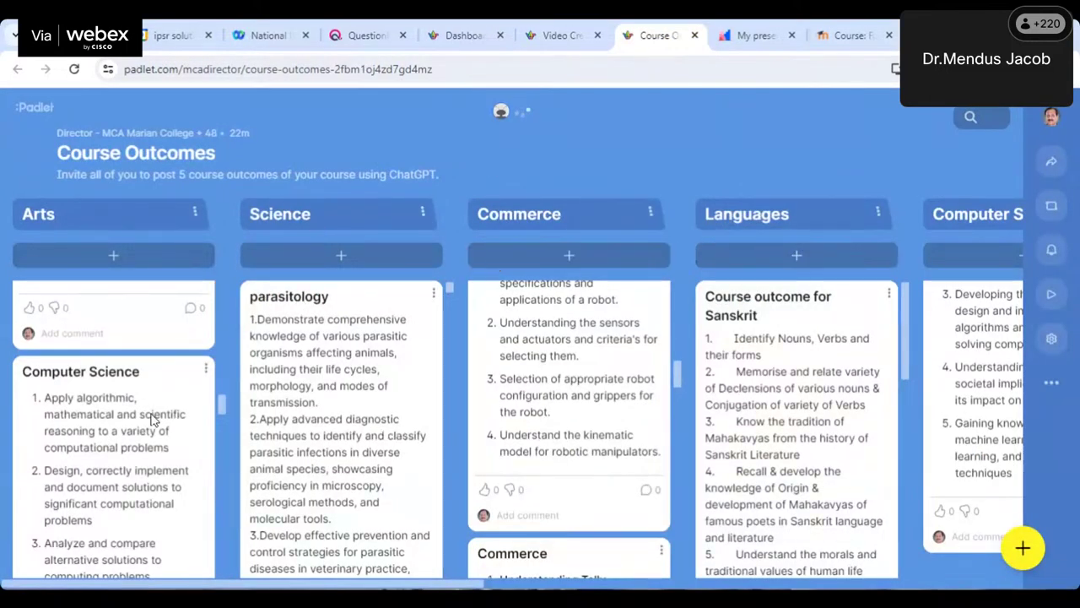
scroll(133, 423, down, 1)
scroll(132, 424, down, 10)
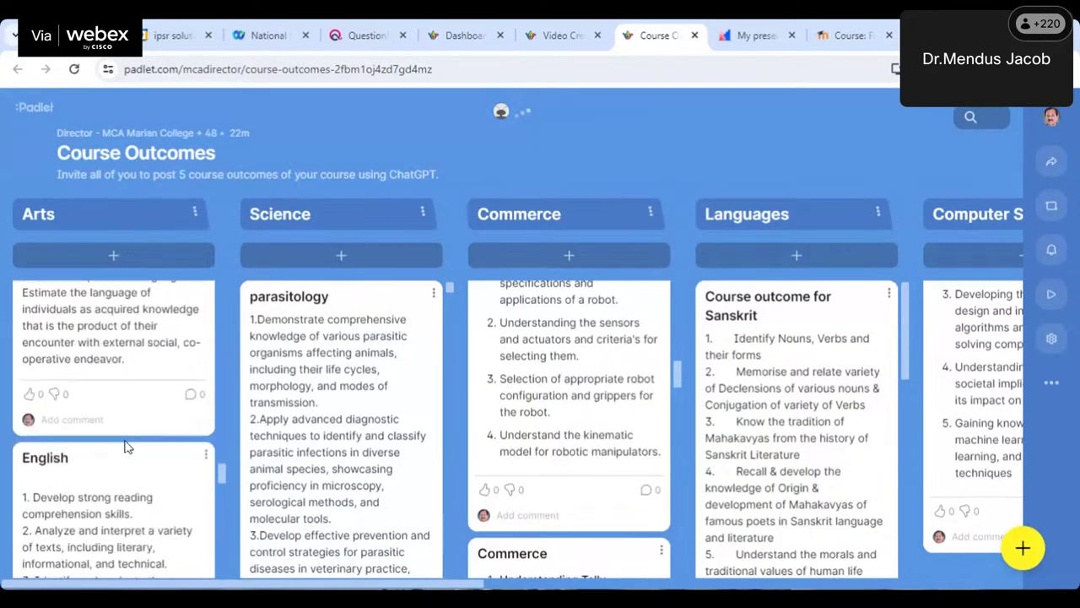
scroll(116, 447, up, 3)
scroll(343, 384, down, 6)
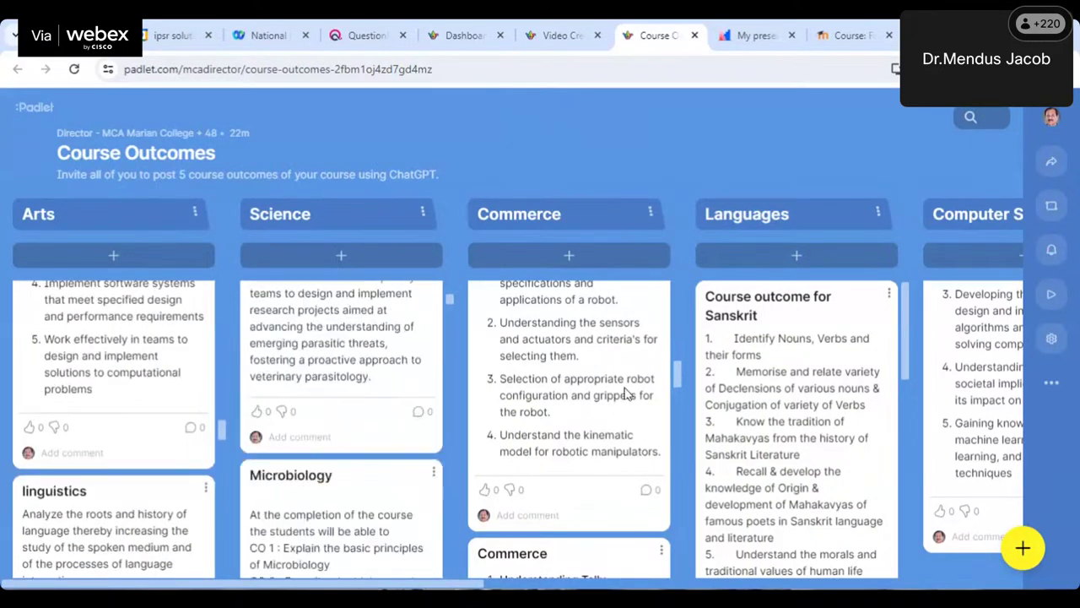
scroll(589, 377, down, 5)
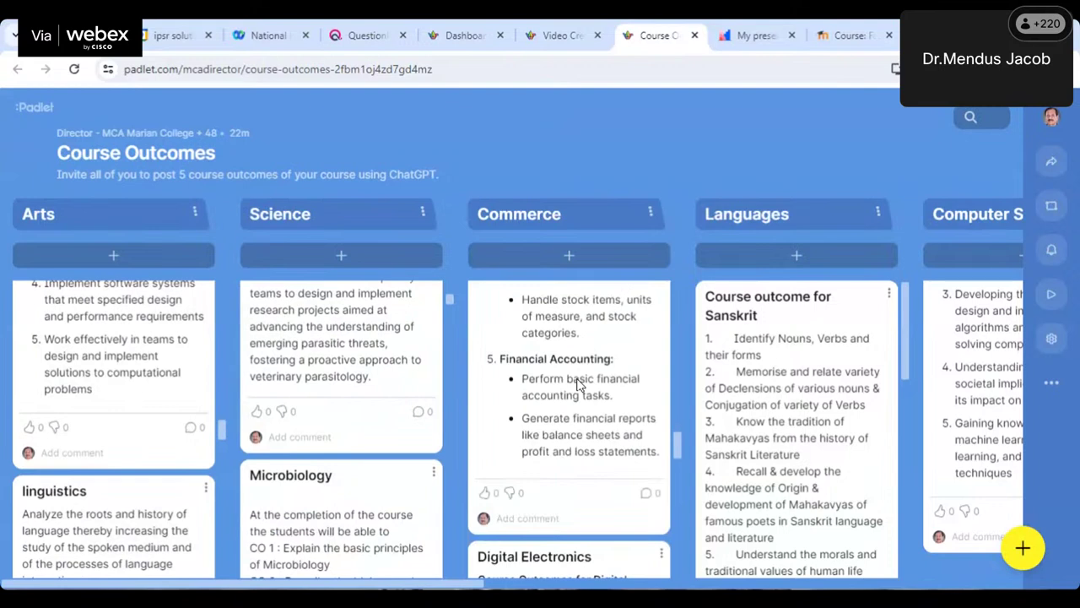
scroll(579, 384, up, 3)
scroll(820, 396, down, 5)
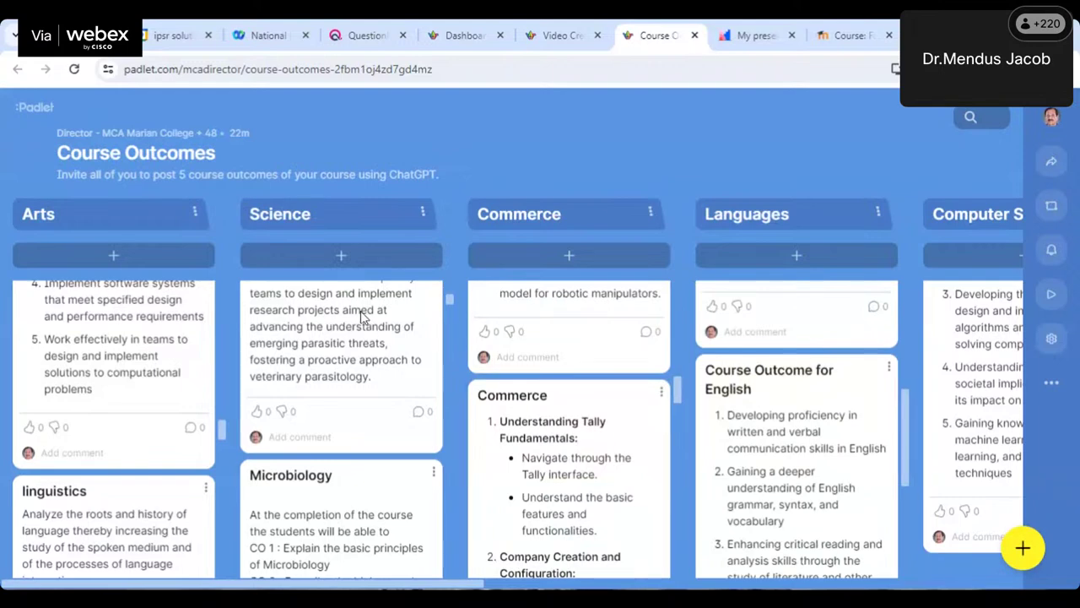
scroll(363, 315, up, 4)
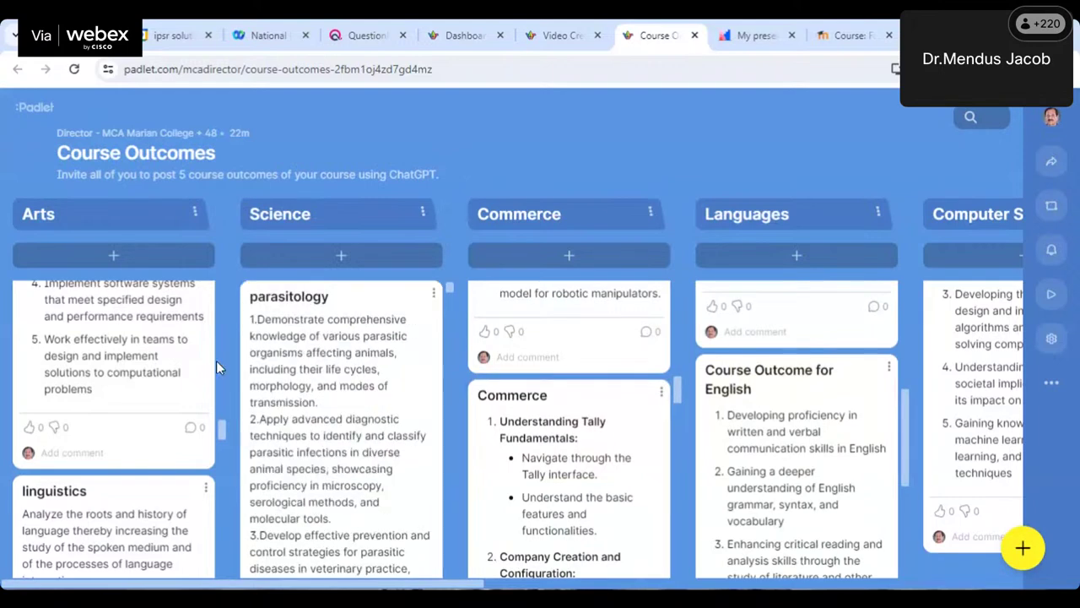
scroll(190, 372, up, 5)
scroll(190, 372, up, 8)
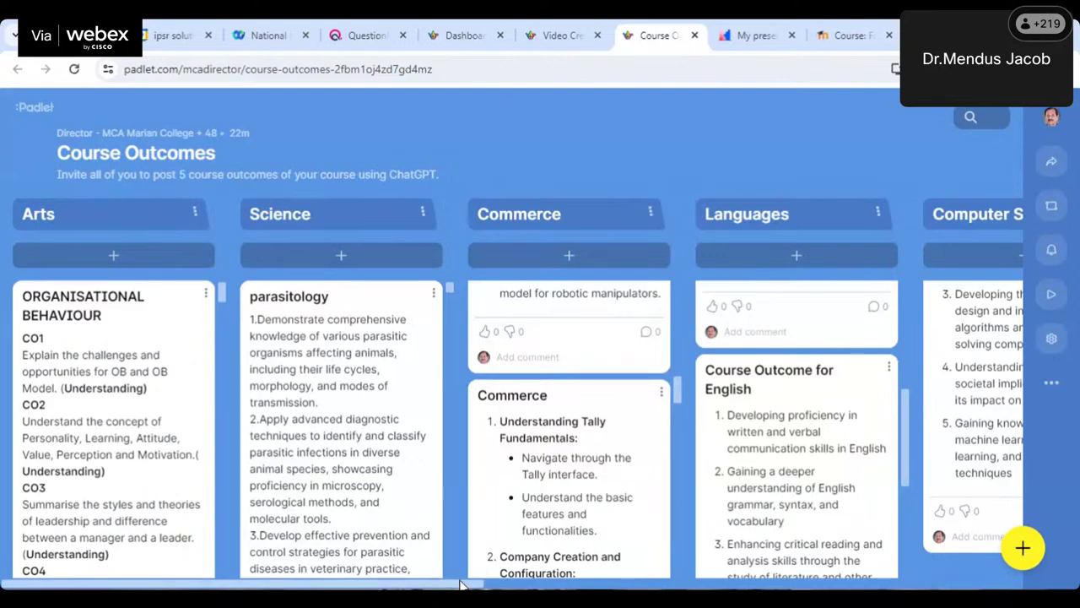
Examine the posts in the Languages, Computer Science and Commerce columns of the Course Outcomes board
drag(462, 584, 607, 584)
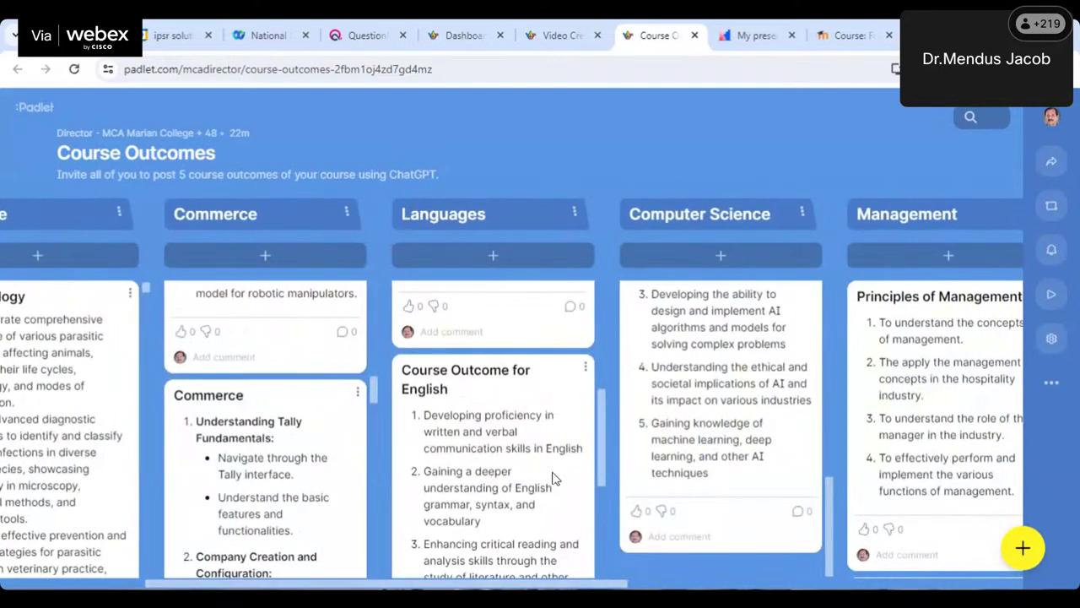
scroll(553, 479, up, 5)
scroll(730, 450, down, 3)
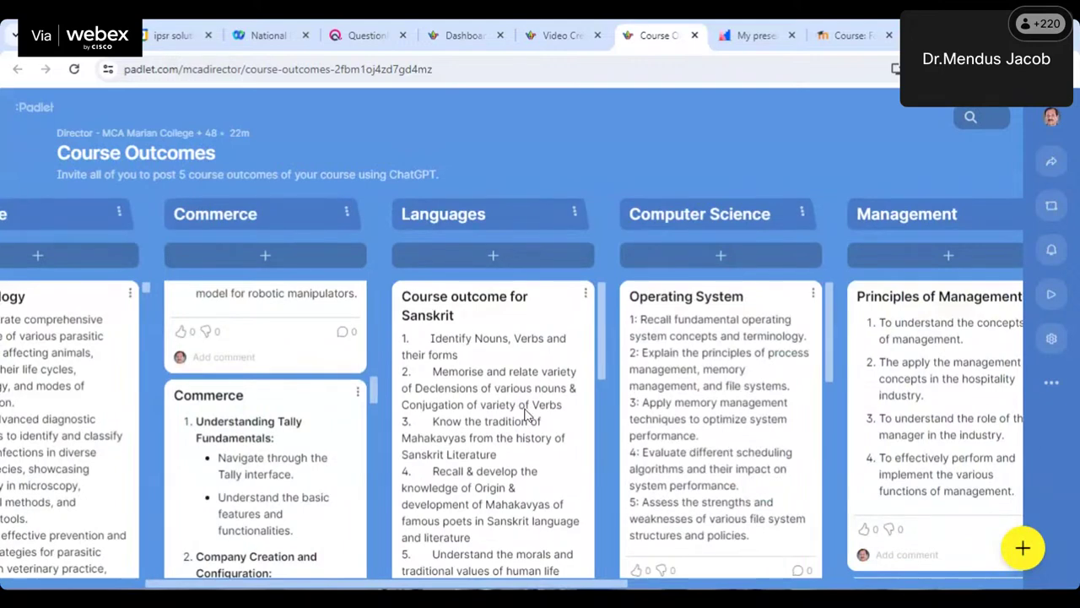
scroll(523, 414, down, 2)
scroll(499, 386, up, 2)
scroll(295, 418, down, 5)
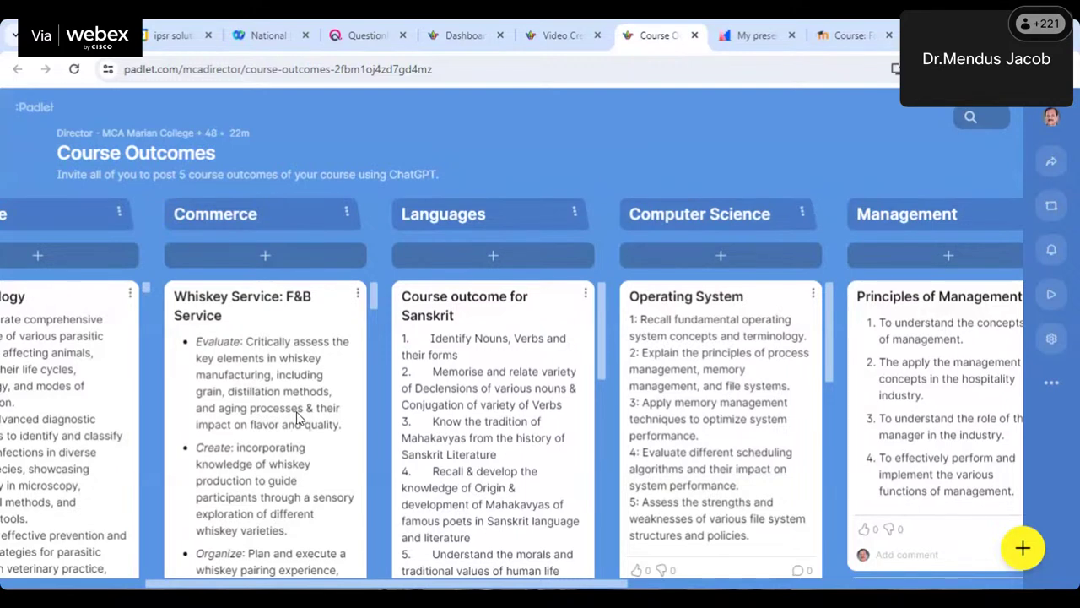
Switch to the Video Creation Task board and review the student submissions above the task description
click(565, 38)
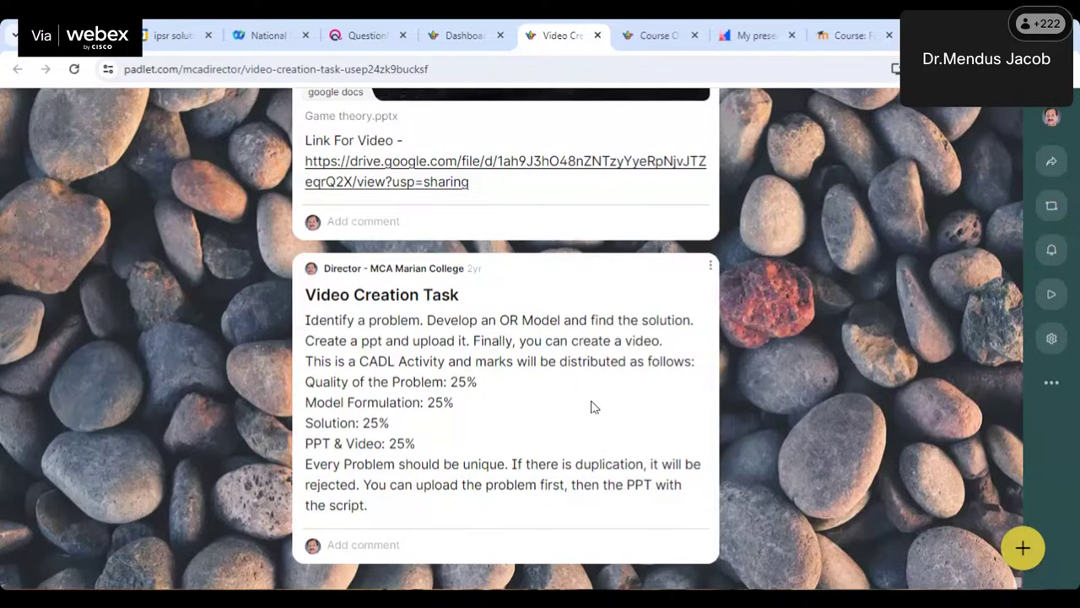
scroll(591, 407, up, 5)
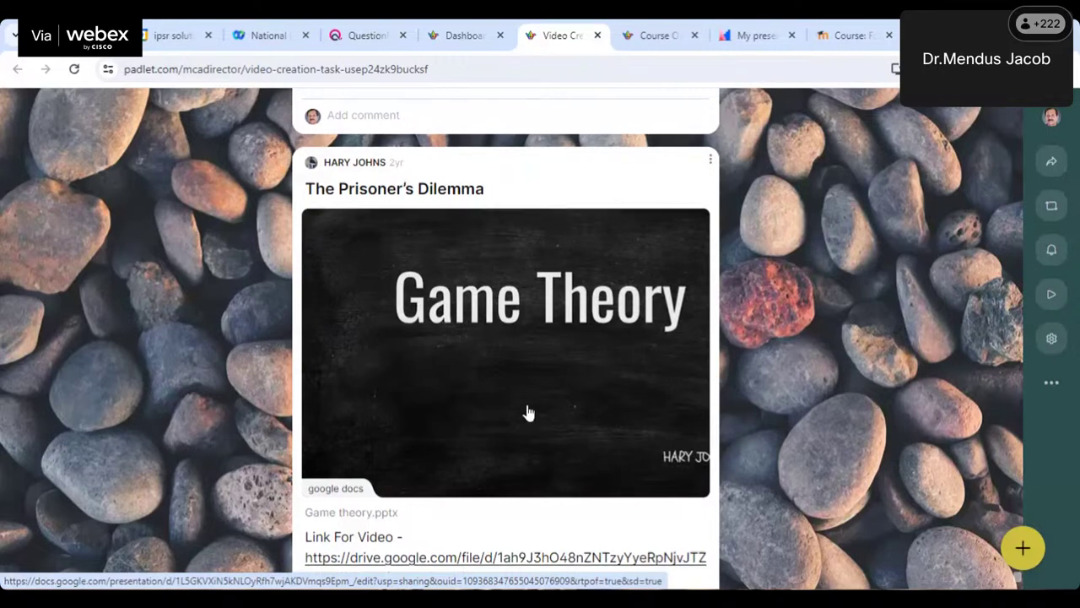
scroll(526, 412, up, 10)
scroll(527, 411, up, 4)
scroll(515, 393, up, 4)
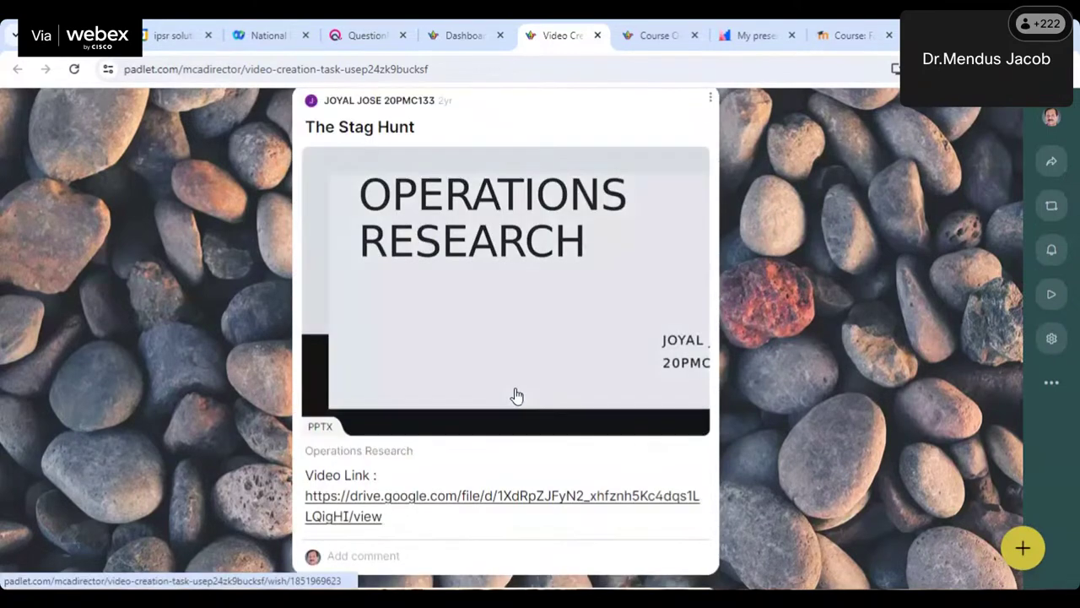
scroll(515, 393, up, 4)
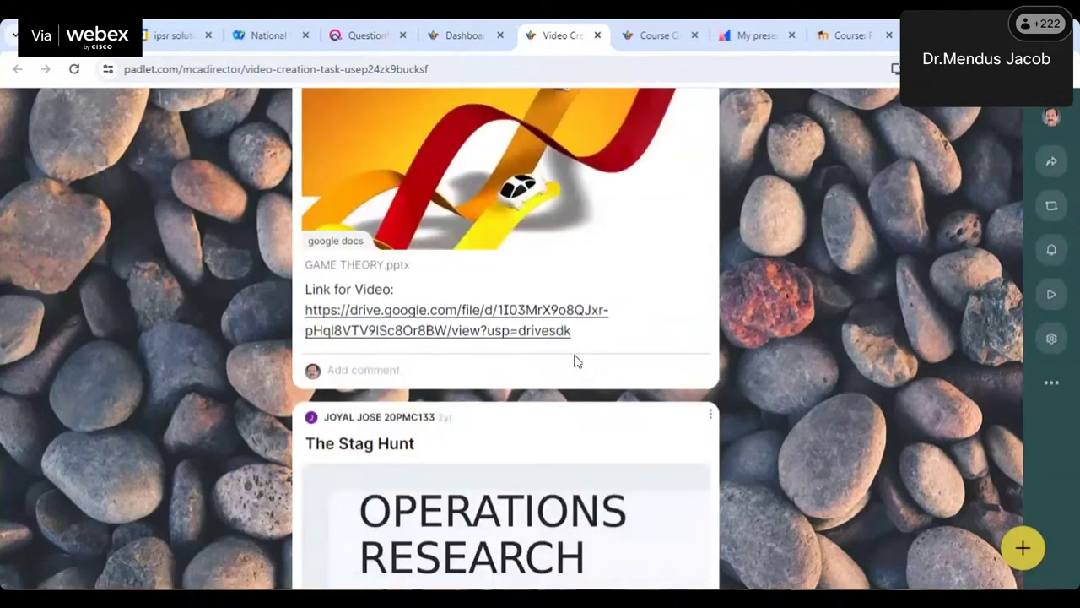
scroll(578, 361, up, 3)
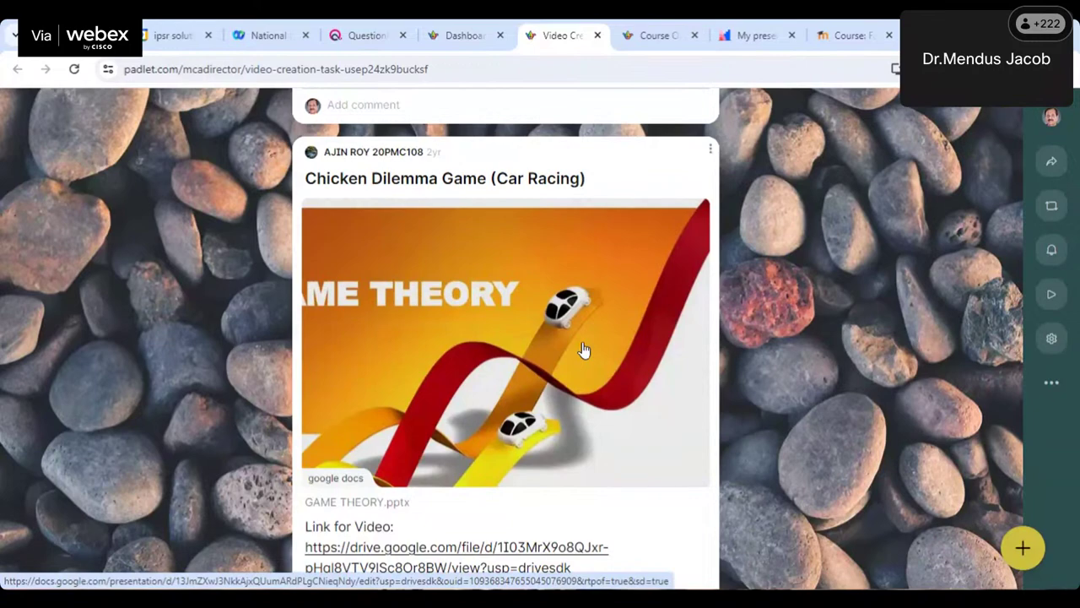
scroll(535, 369, up, 15)
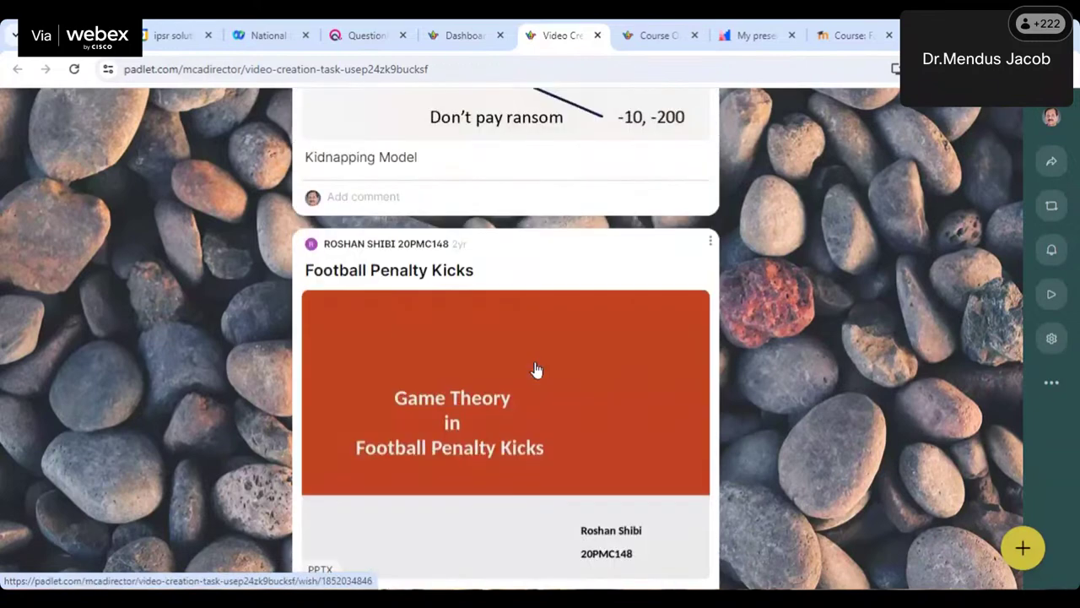
scroll(535, 369, up, 10)
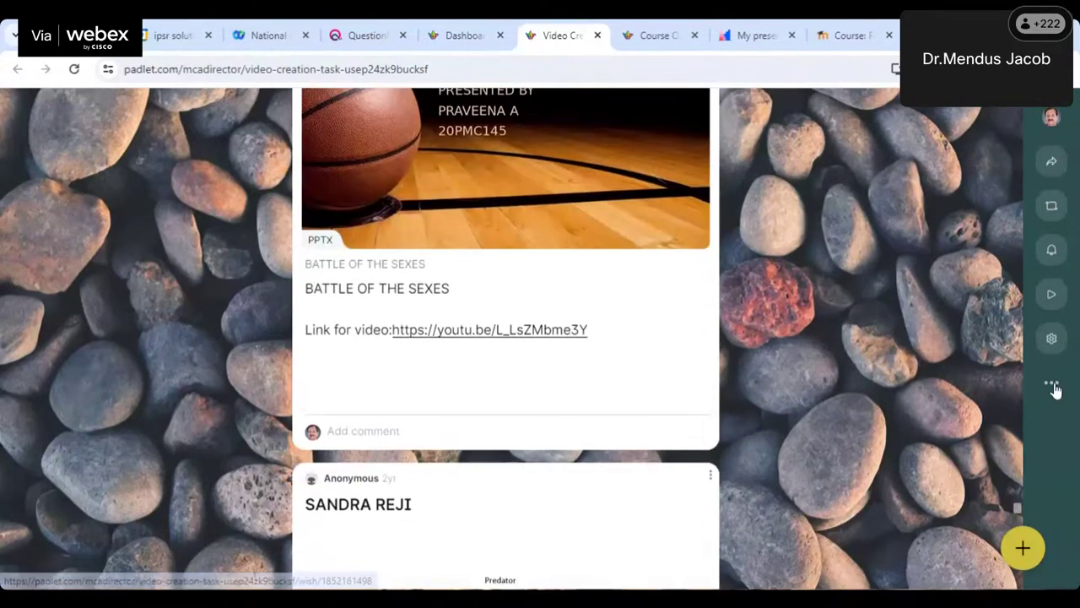
Browse the more recent submissions on the Video Creation Task board, finishing back at the task description
drag(1015, 511, 1017, 372)
scroll(633, 473, down, 10)
scroll(615, 488, up, 6)
scroll(614, 483, up, 10)
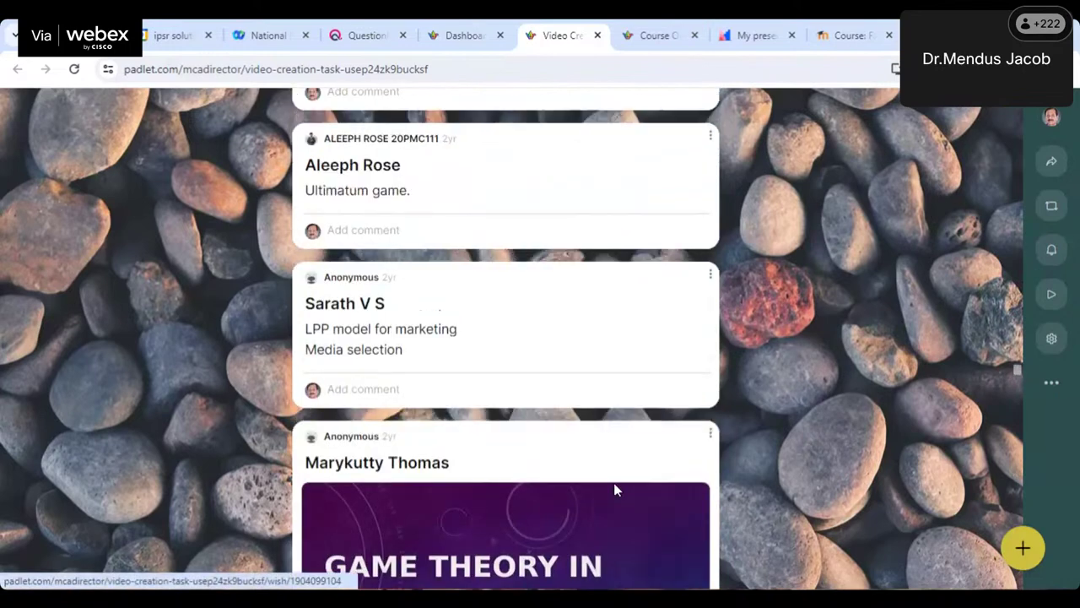
scroll(613, 483, up, 5)
scroll(620, 487, up, 5)
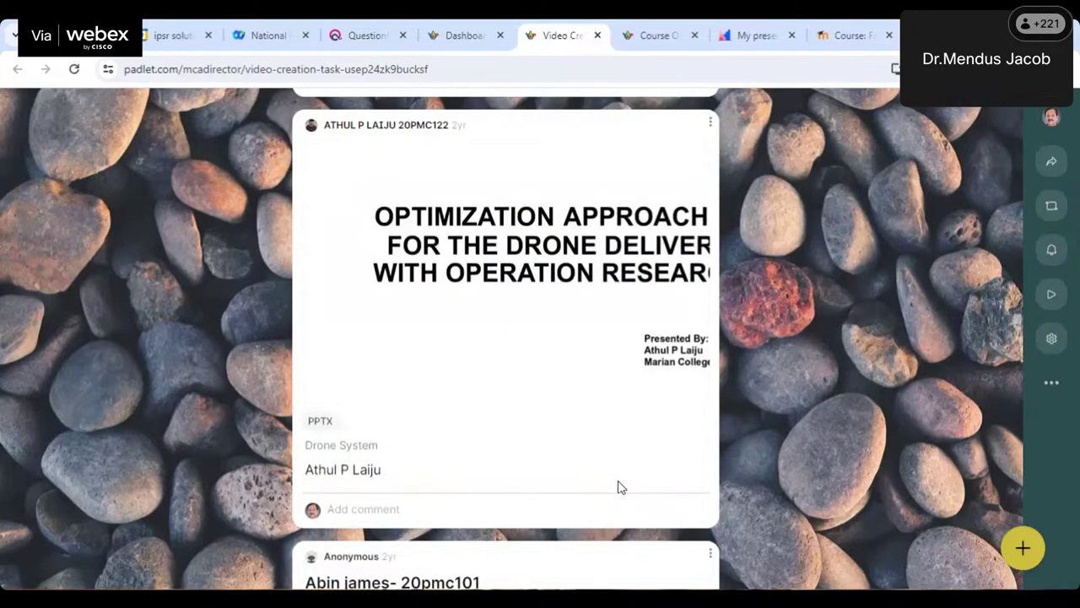
scroll(619, 487, up, 15)
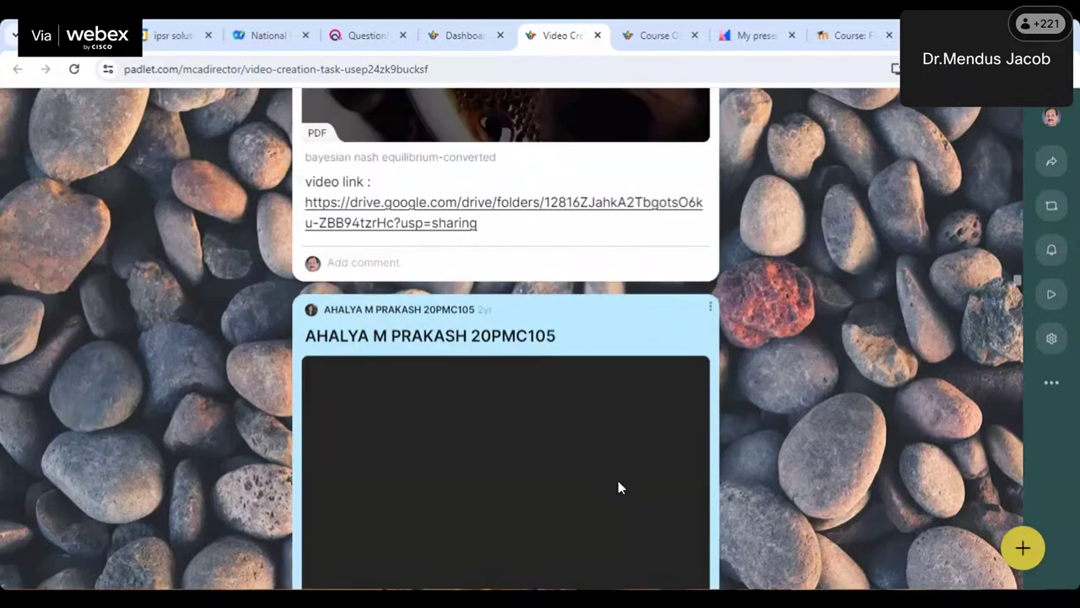
drag(1019, 280, 989, 573)
scroll(860, 448, down, 3)
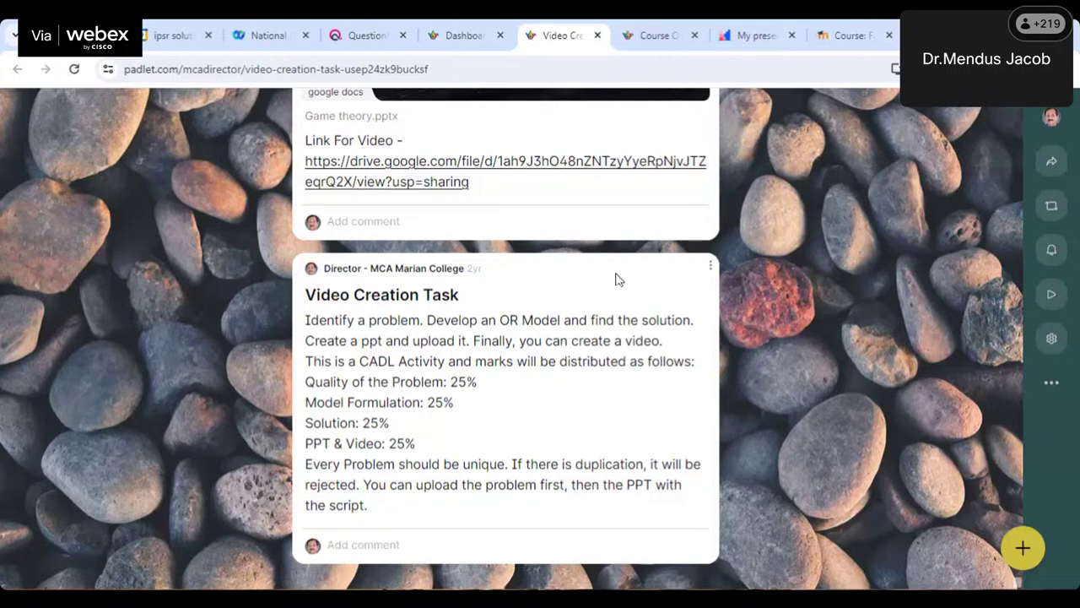
Open the MCA 2023-25 Batch board from the Padlet dashboard and look over its short profile posts
click(465, 34)
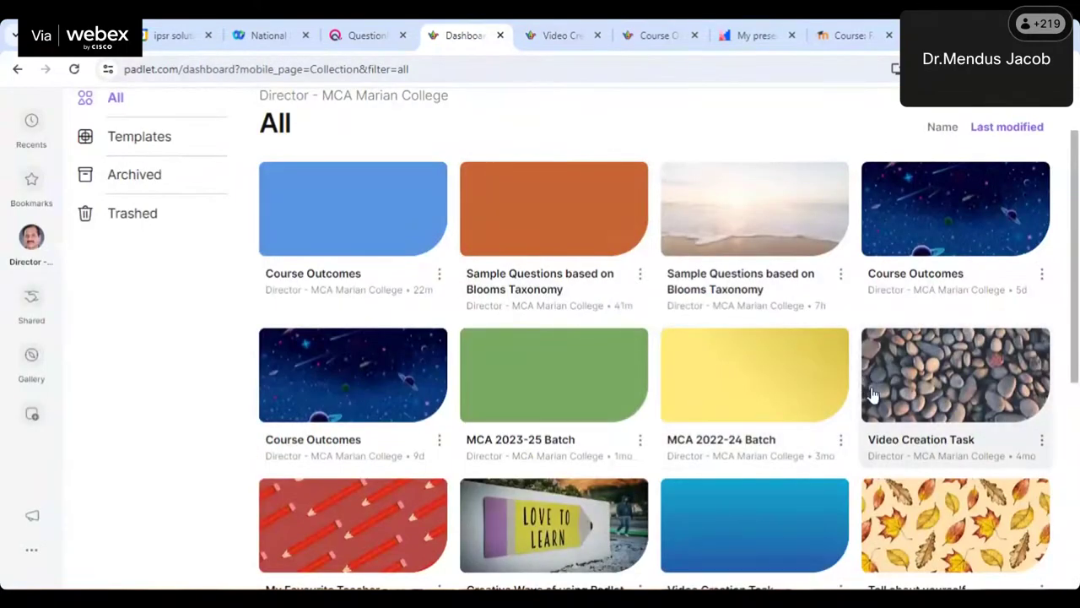
scroll(874, 411, down, 1)
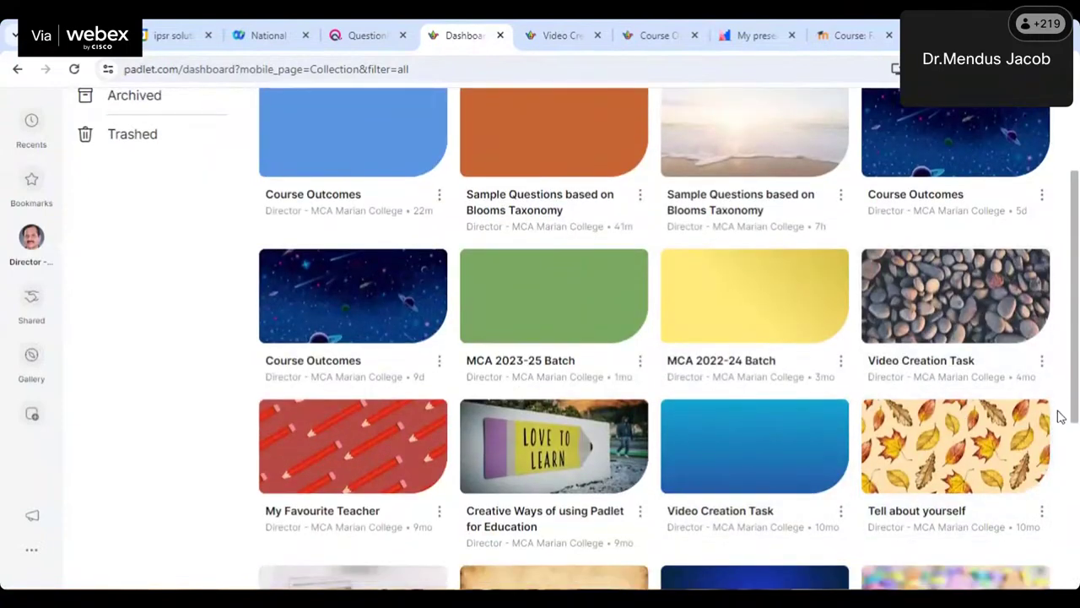
scroll(779, 449, up, 2)
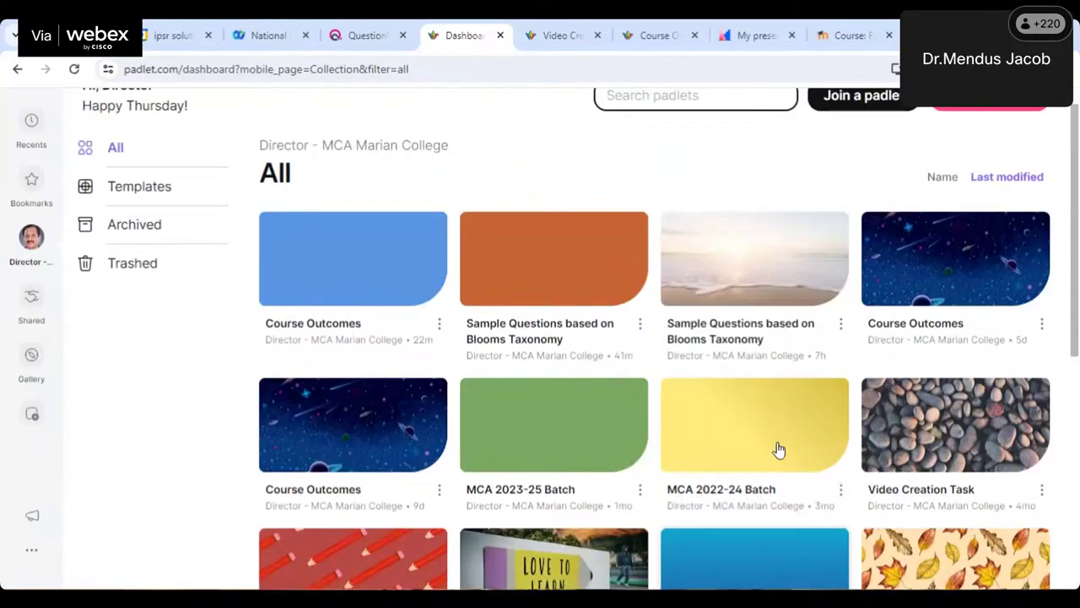
scroll(625, 485, down, 1)
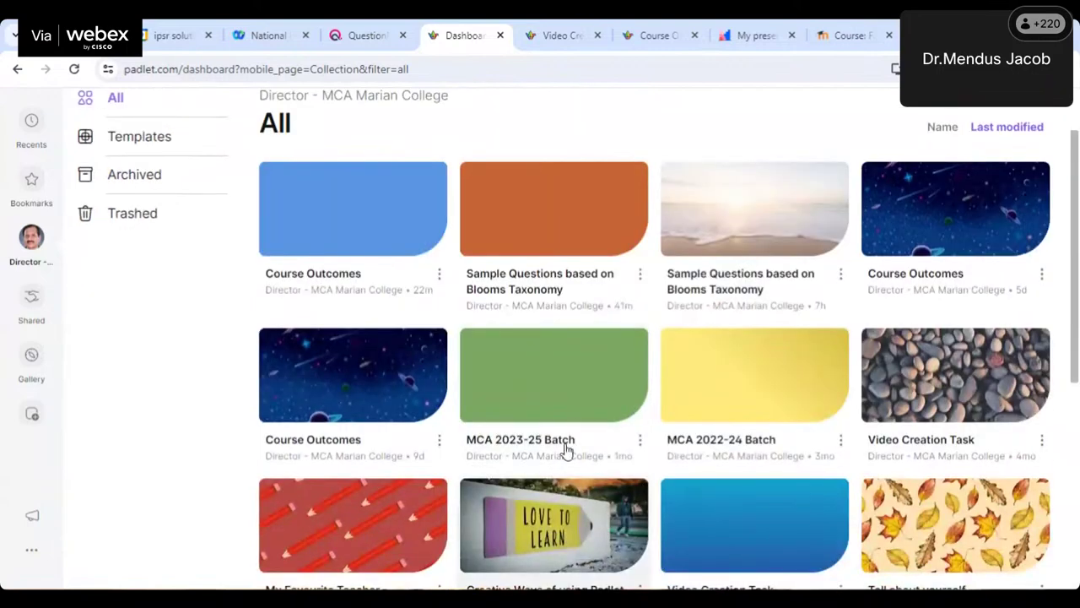
click(532, 440)
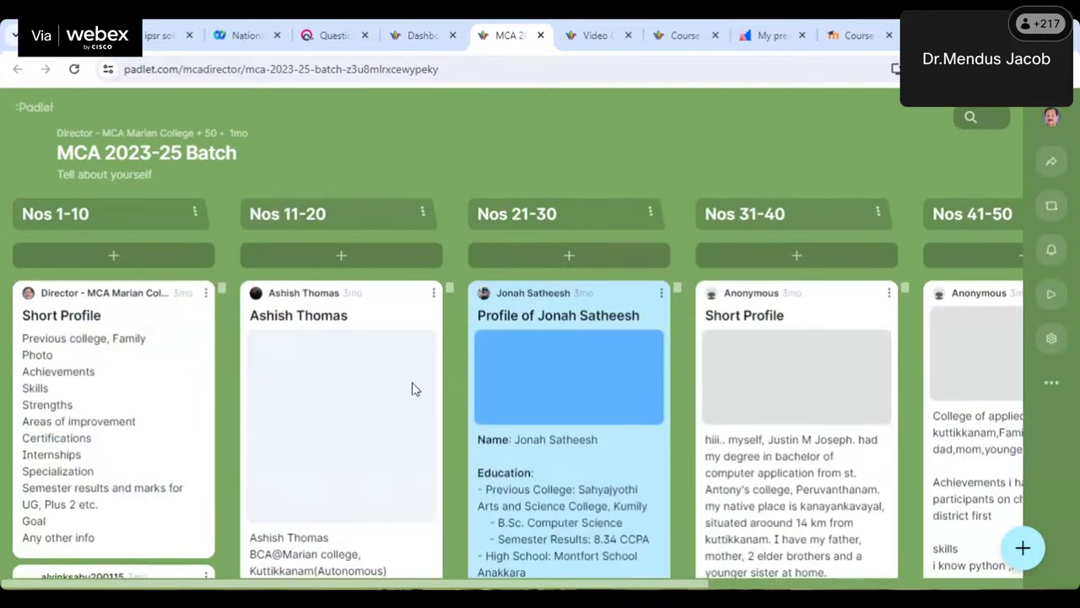
scroll(631, 389, down, 4)
scroll(579, 425, up, 4)
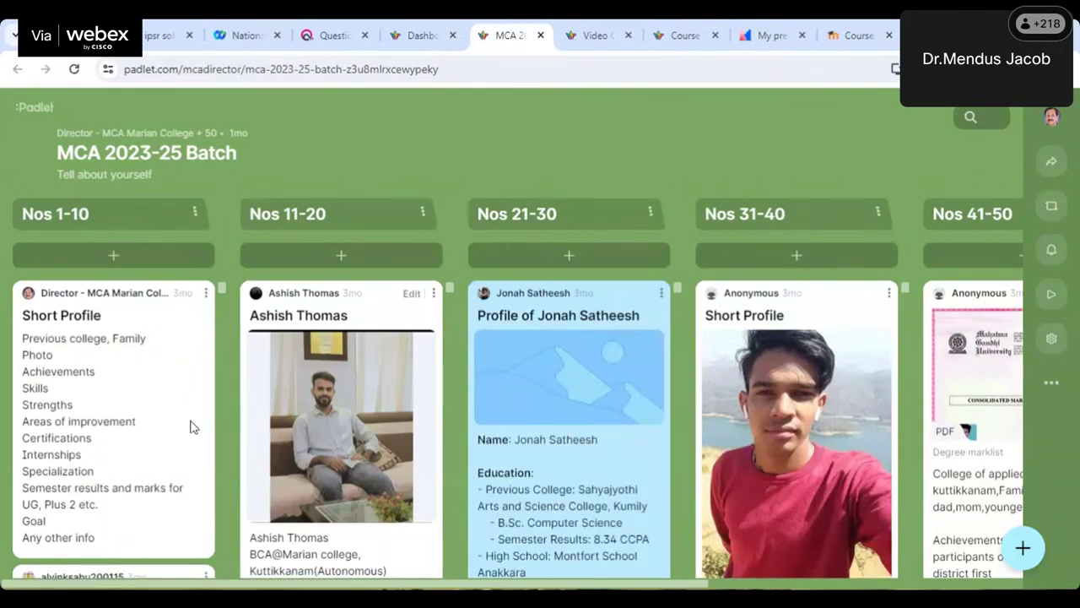
scroll(113, 512, down, 3)
scroll(113, 515, up, 3)
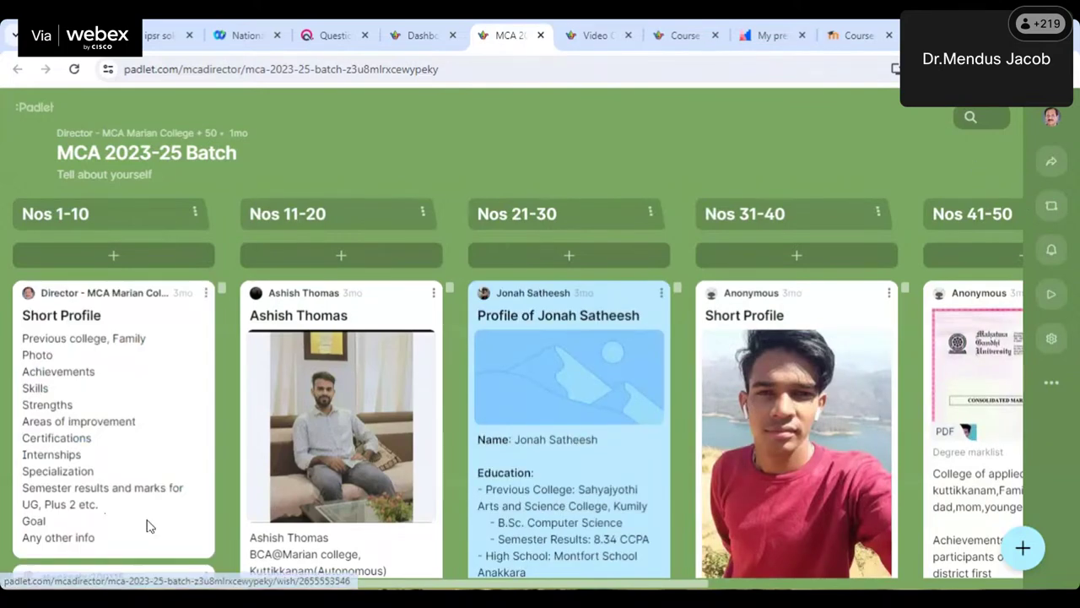
Return to the Padlet dashboard and look through the list of all boards
click(436, 40)
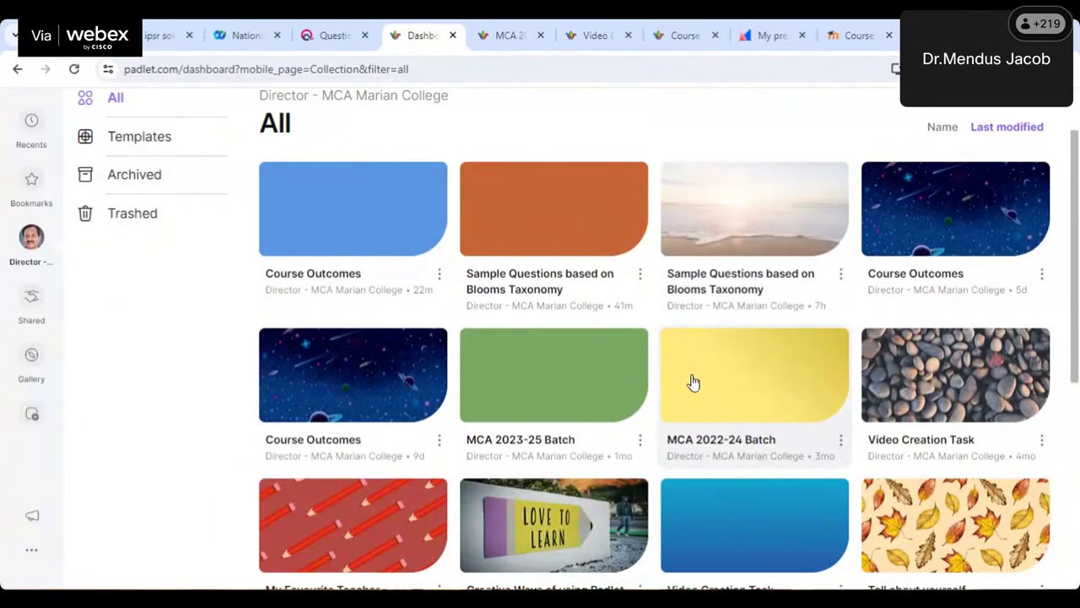
scroll(694, 381, down, 2)
scroll(696, 385, up, 3)
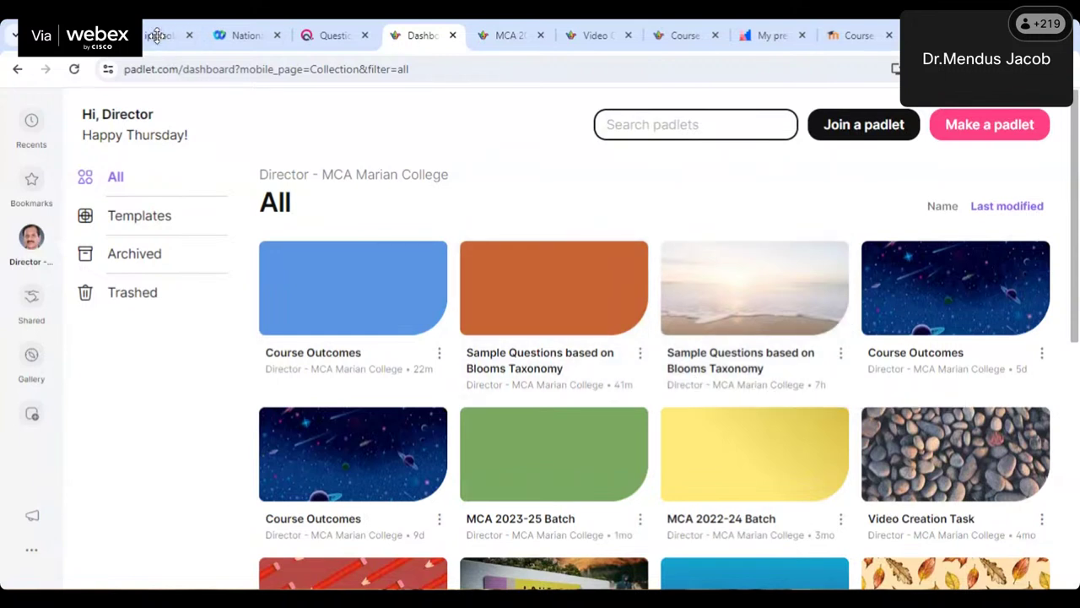
Close the Padlet dashboard, MCA 2023-25 Batch, Video Creation Task and Course Outcomes pages
click(453, 39)
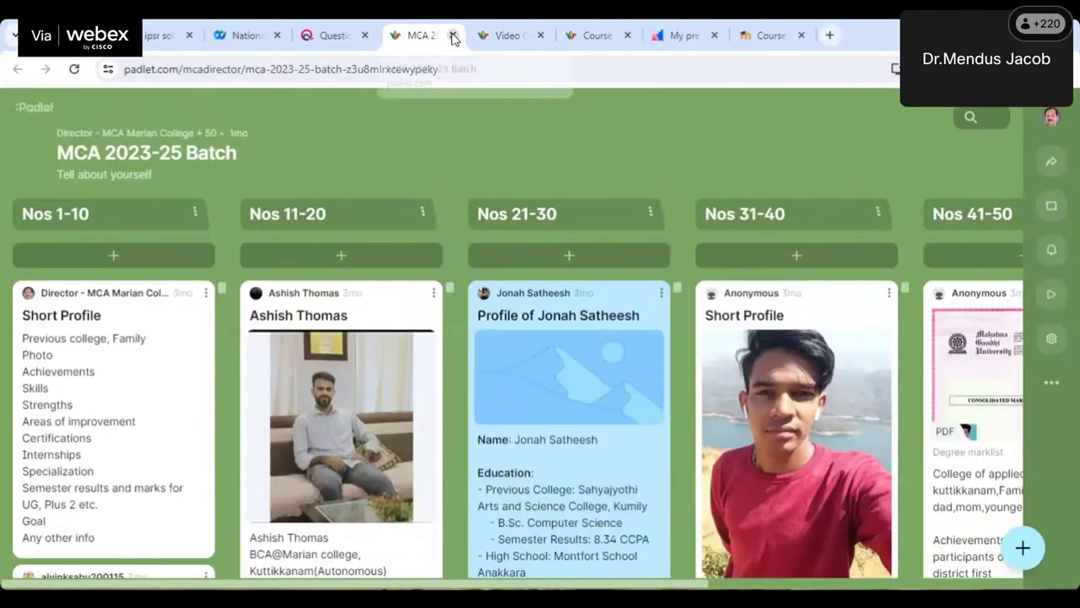
click(453, 37)
click(453, 37)
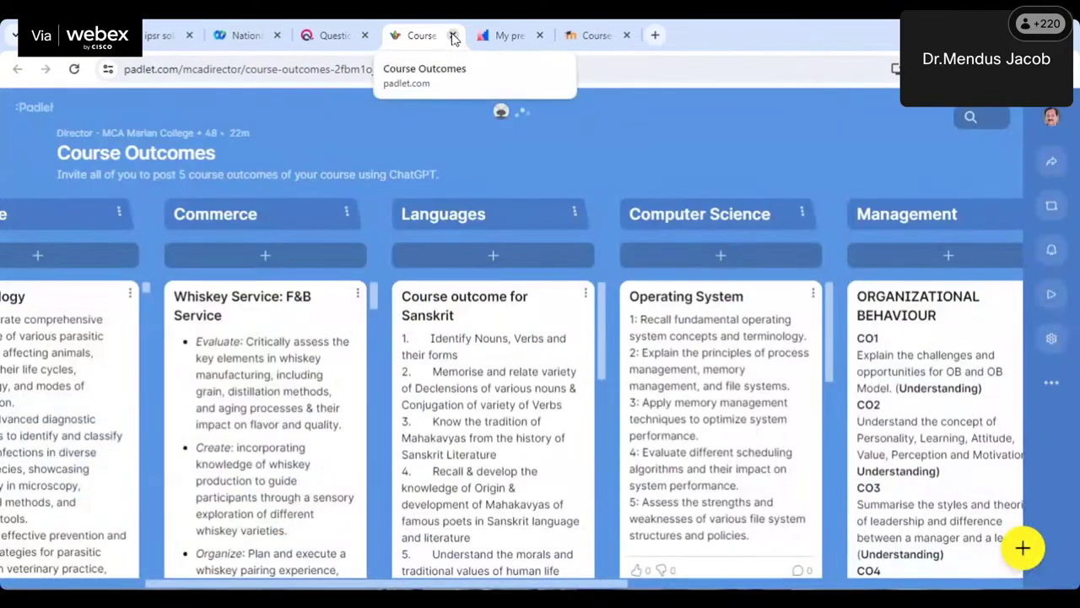
click(453, 37)
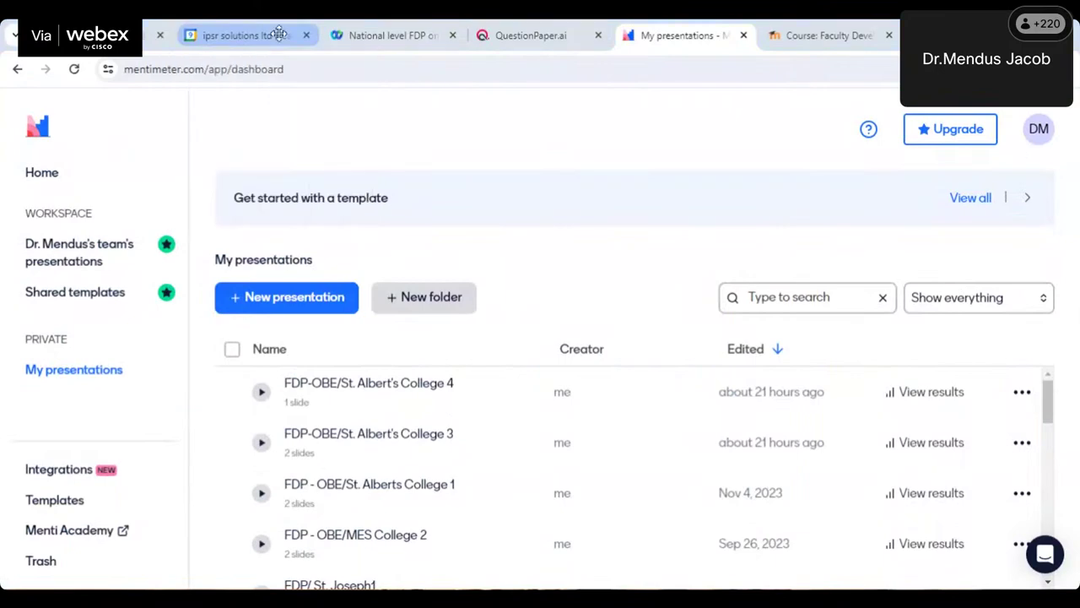
Switch to QuestionPaper.ai and open the preview of Template 1 from the template gallery
click(515, 39)
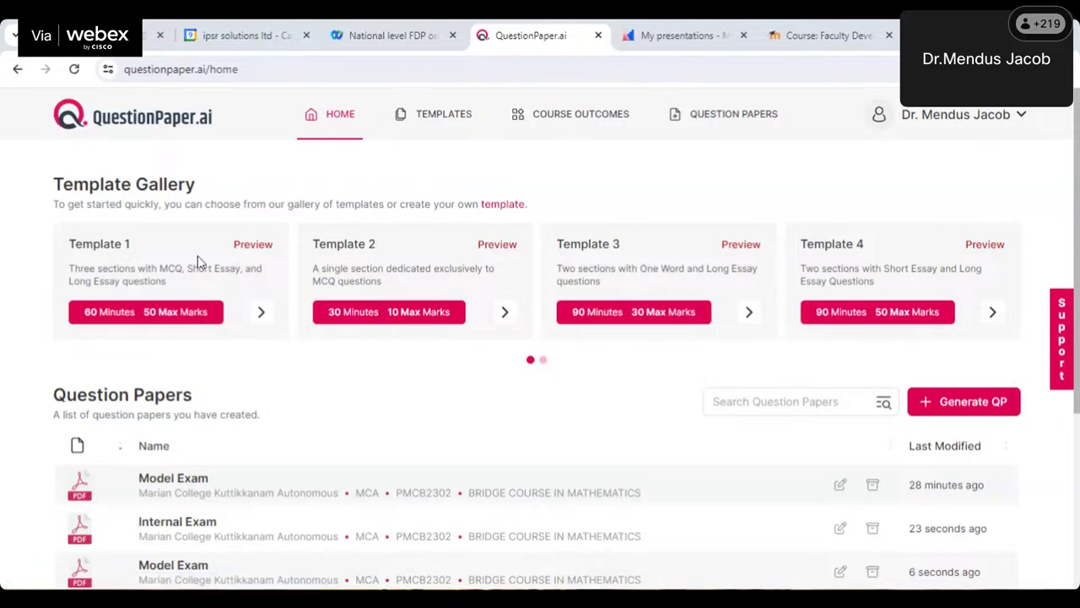
click(257, 250)
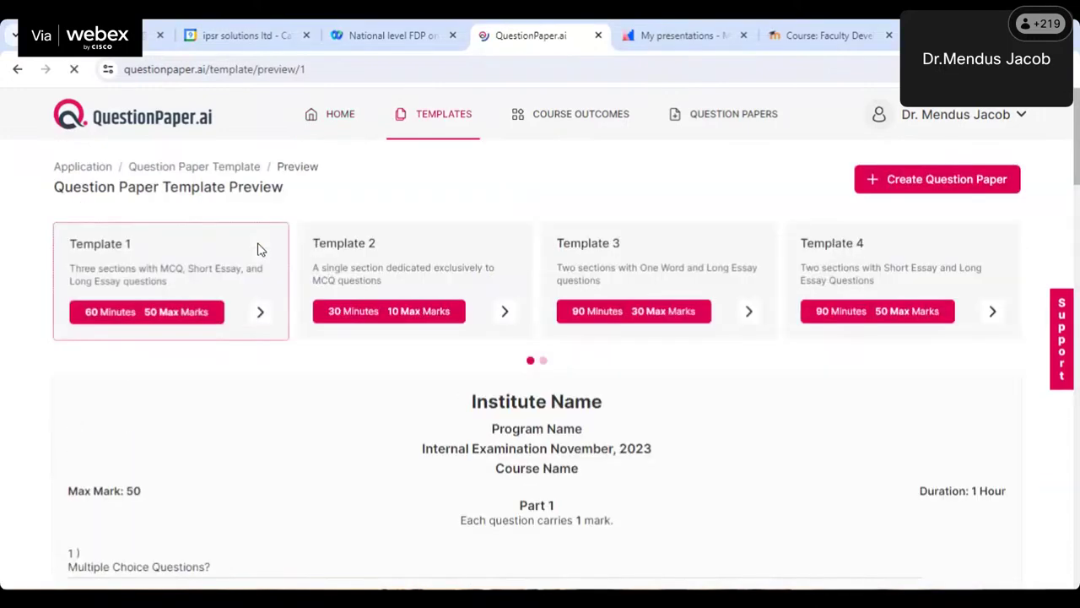
Examine the Template 1 preview, covering its multiple choice, short essay and long essay sections
scroll(301, 475, down, 3)
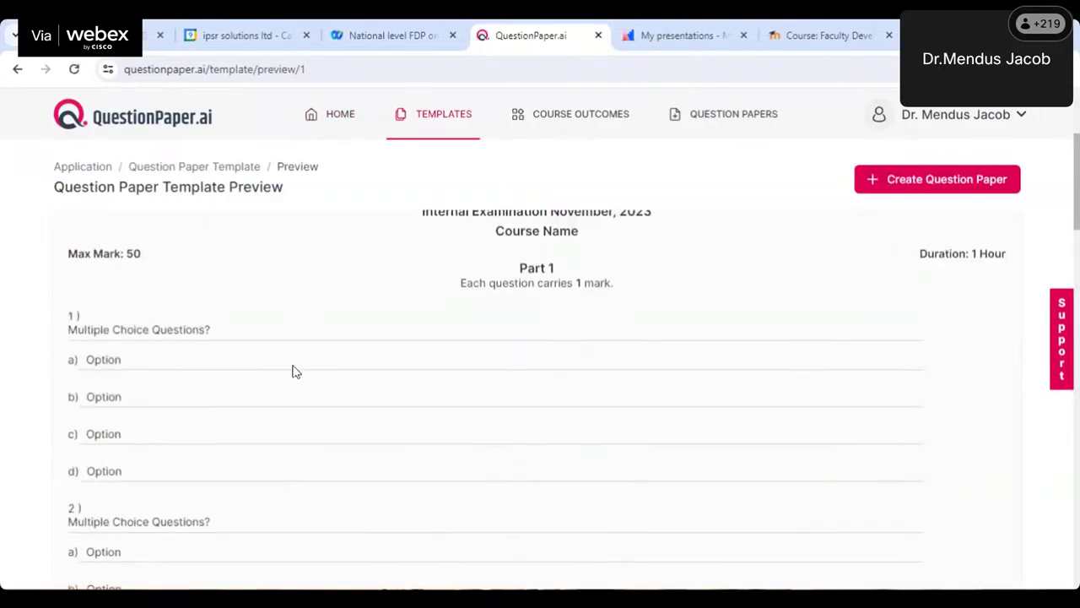
scroll(174, 328, down, 1)
scroll(174, 329, down, 9)
scroll(174, 330, down, 4)
scroll(121, 326, up, 3)
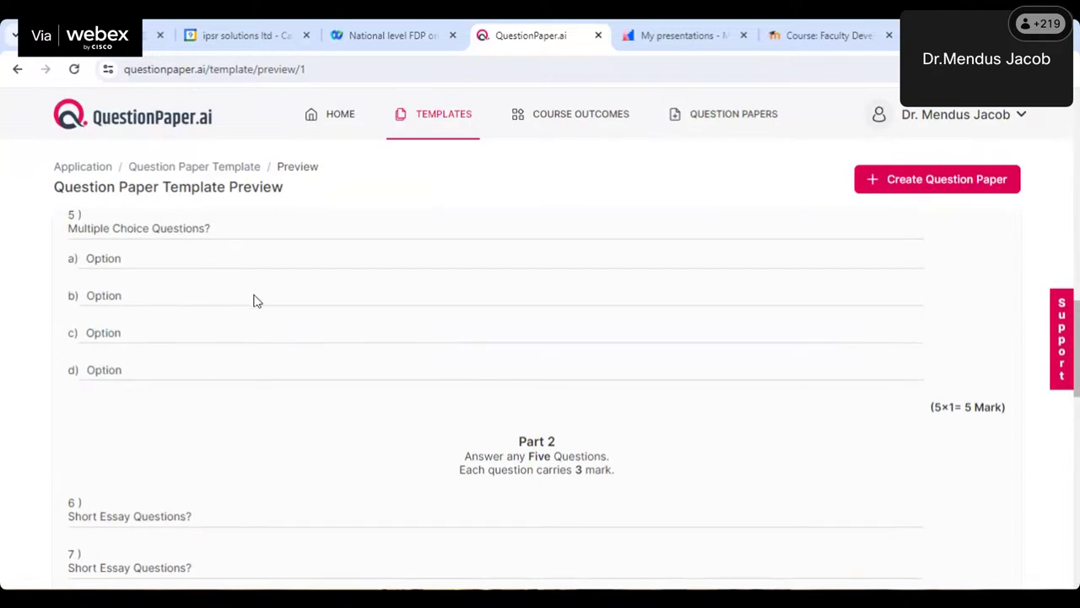
scroll(253, 304, down, 8)
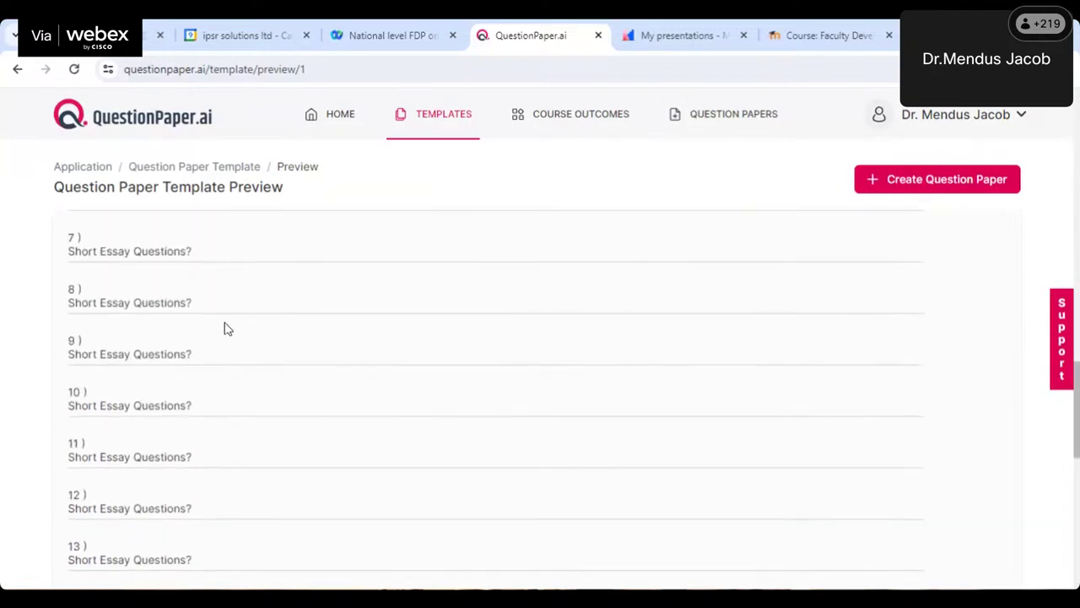
scroll(248, 326, up, 3)
scroll(61, 372, down, 6)
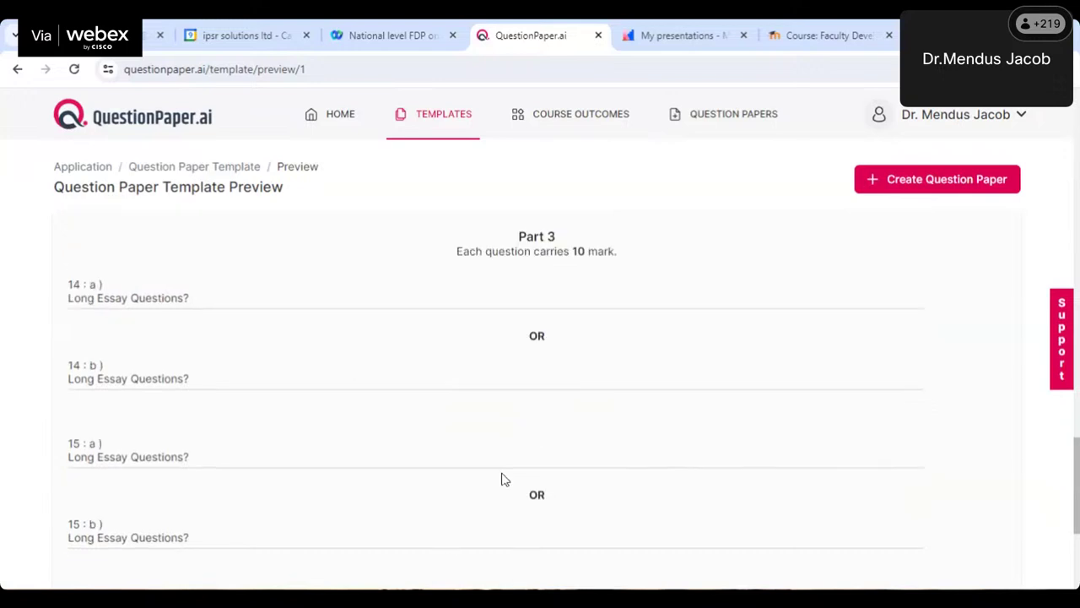
scroll(558, 483, down, 3)
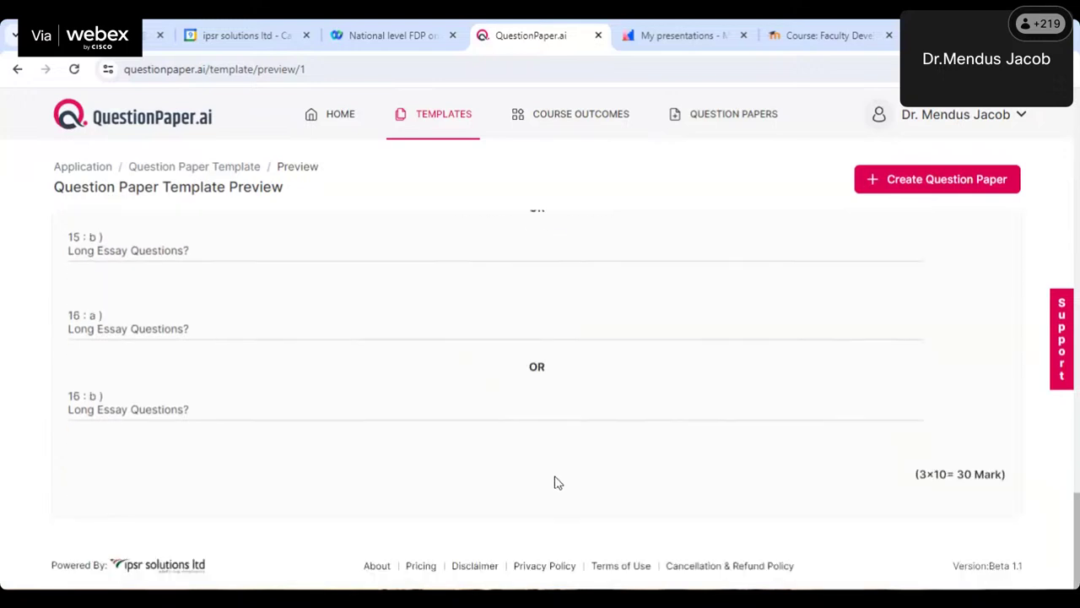
scroll(555, 480, up, 15)
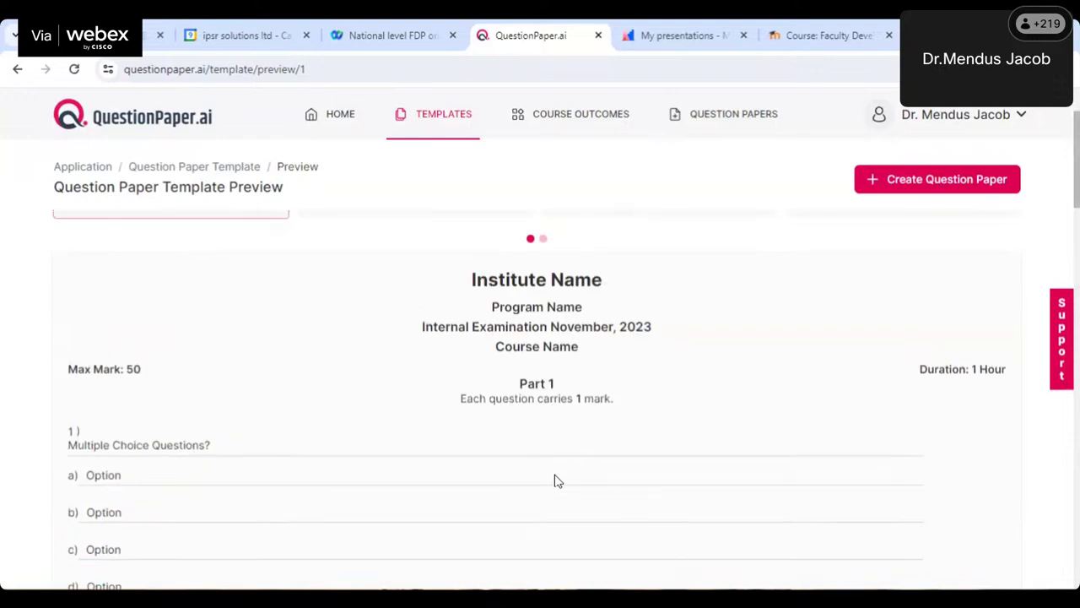
Create a question paper from Template 1 with exam name Model Exam and institution Marian College Kuttikkanam Autonomous
click(967, 184)
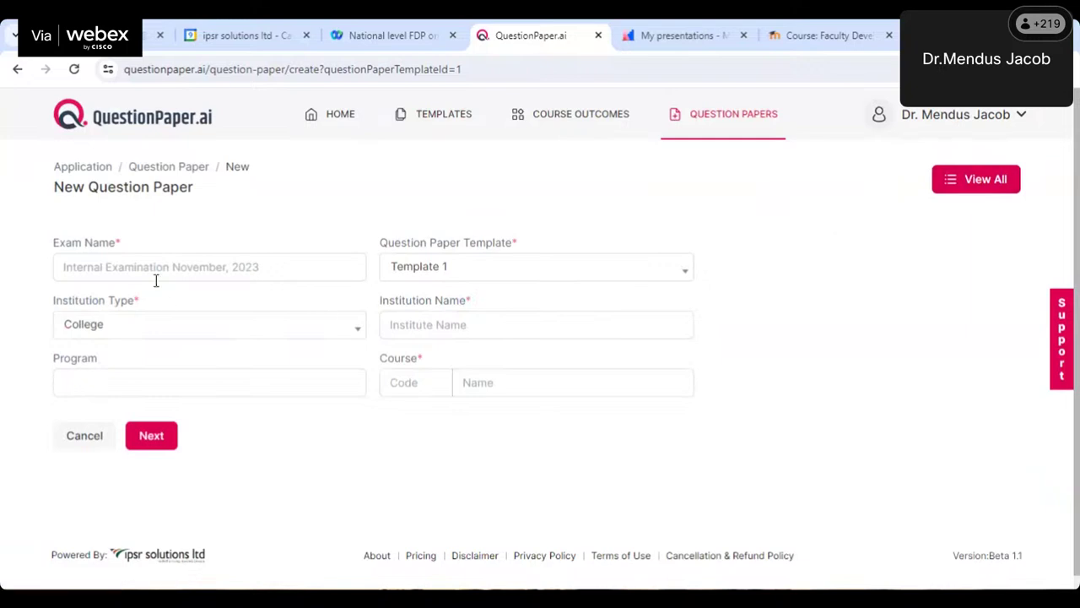
click(222, 260)
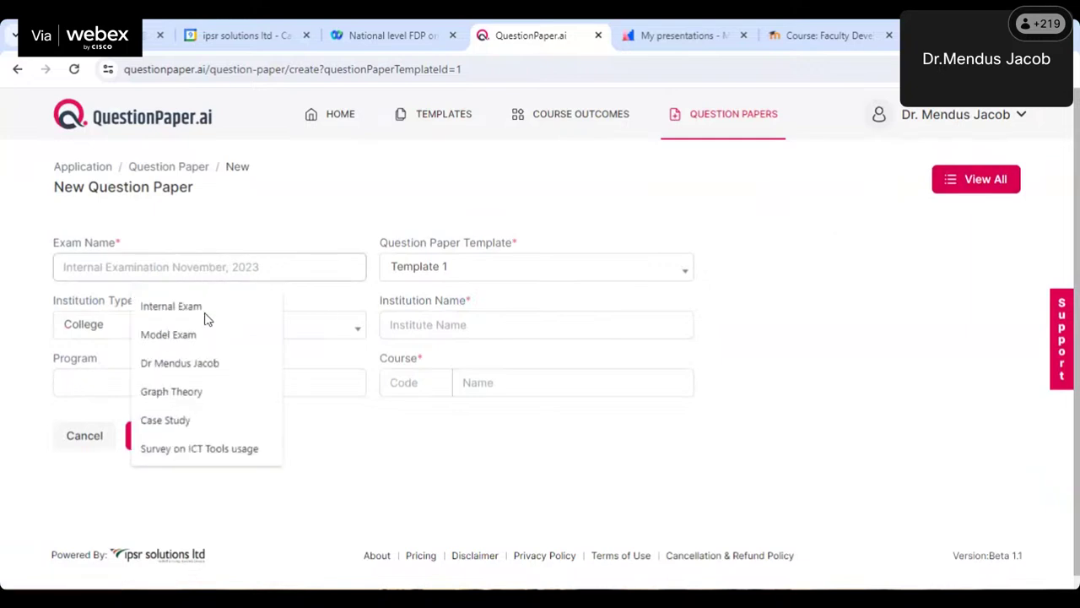
click(180, 337)
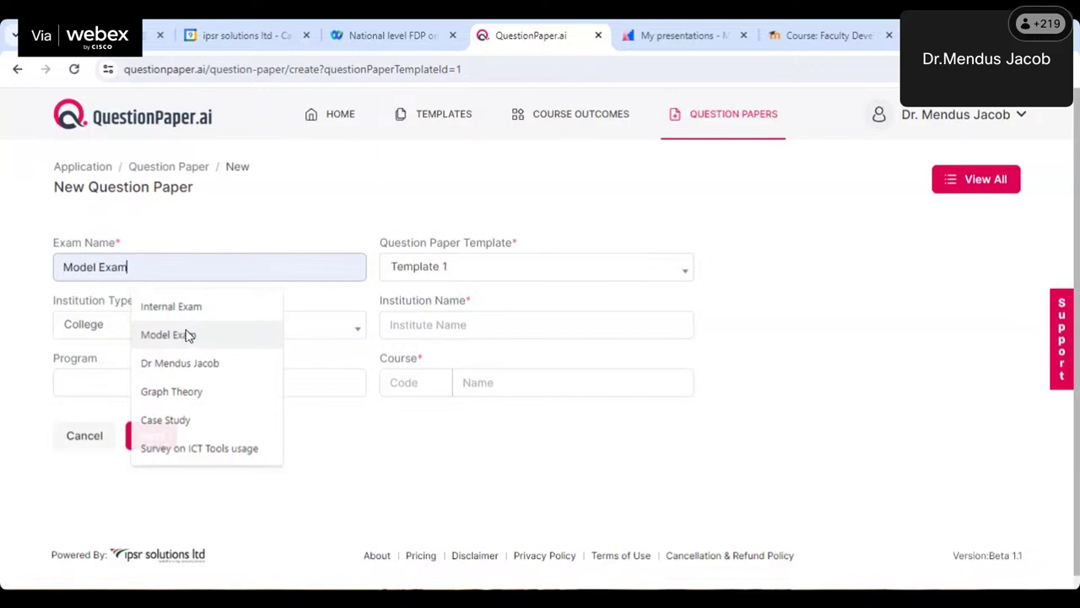
click(296, 272)
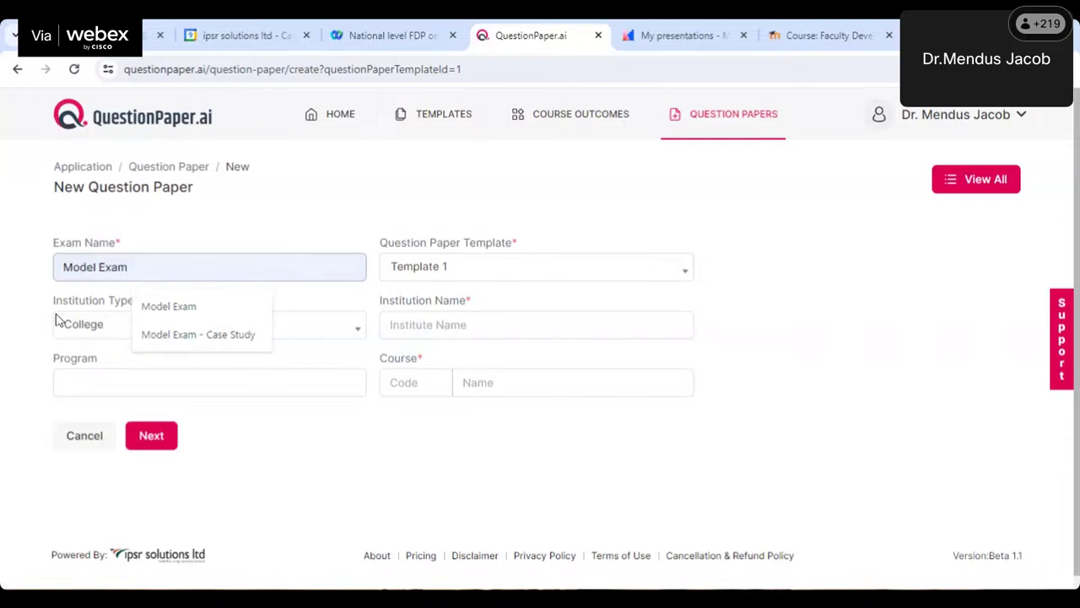
click(132, 320)
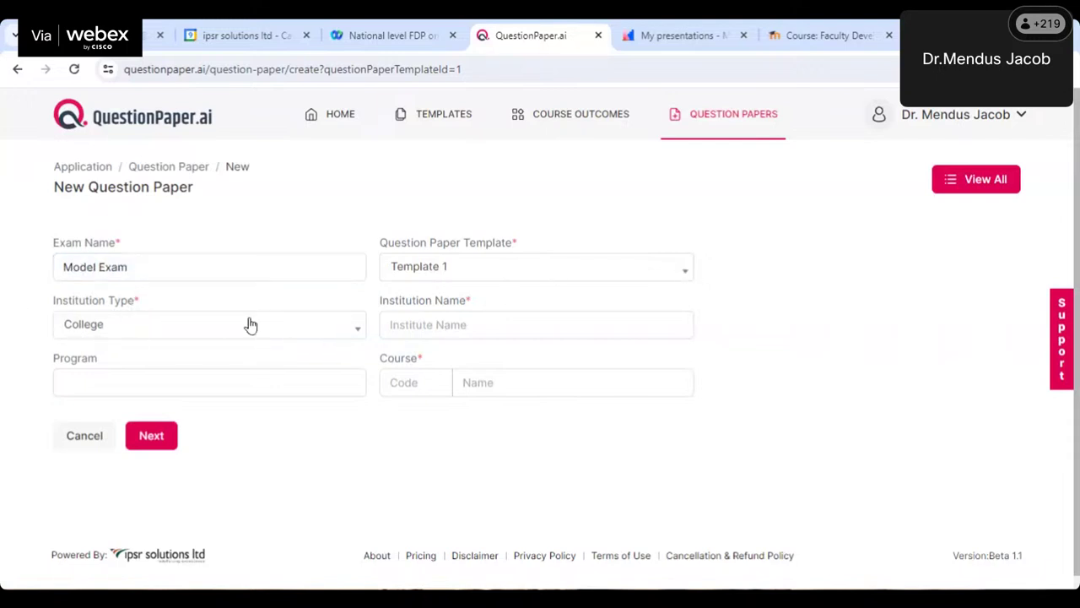
click(483, 326)
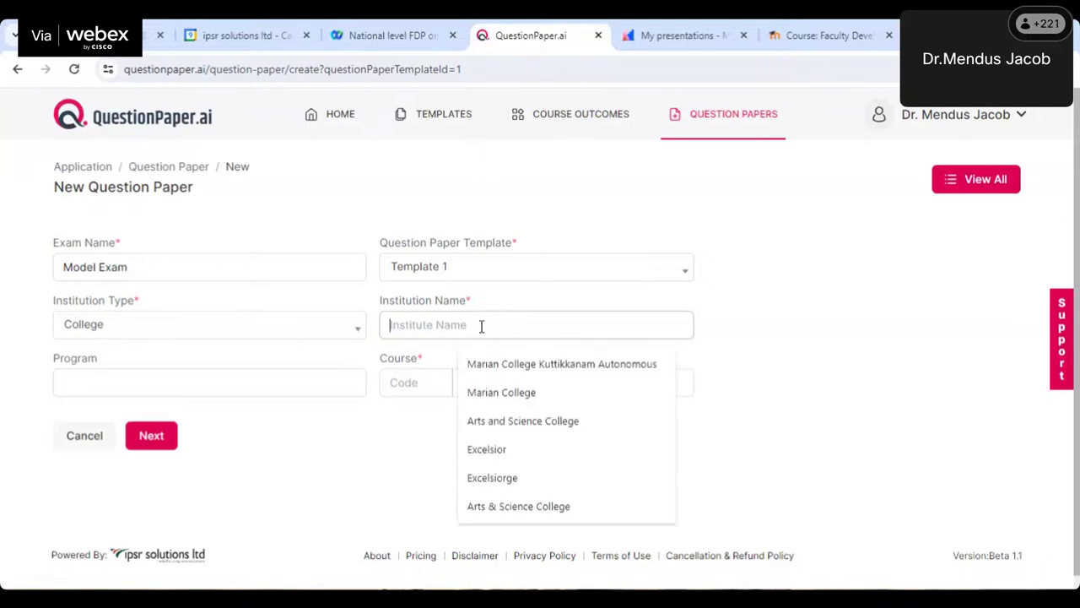
click(573, 364)
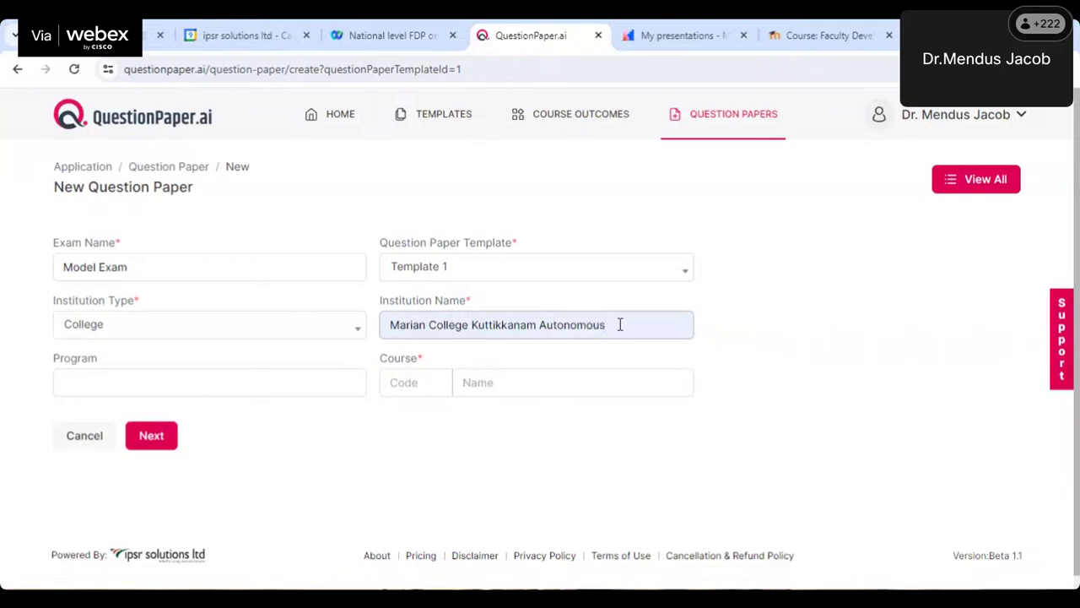
Set the program to MCA and the course to PMCB2302, BRIDGE COURSE IN MATHEMATICS, and proceed to the generation settings
click(184, 388)
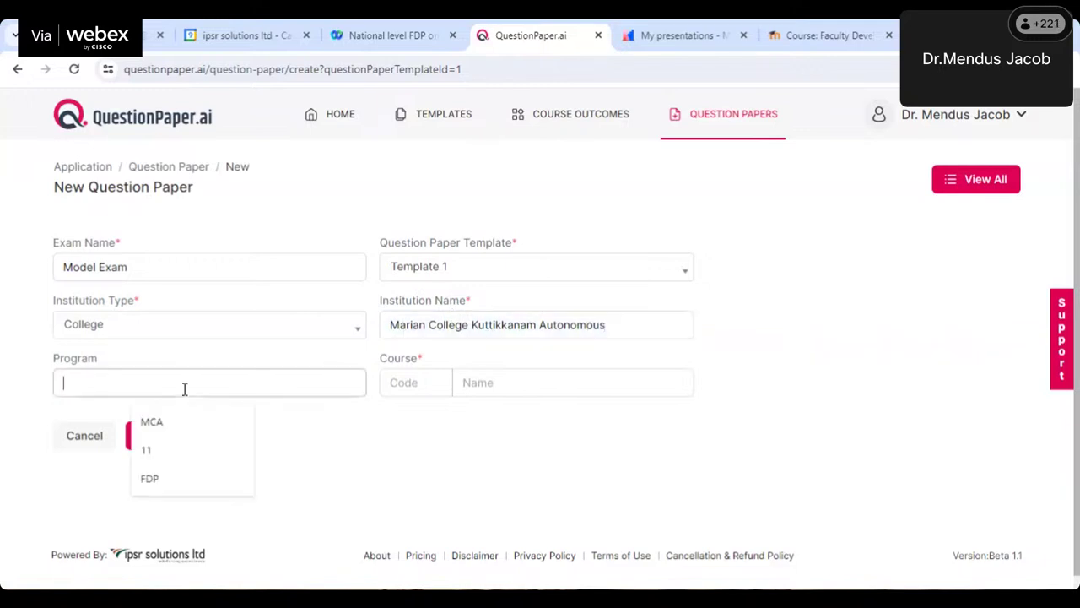
click(169, 430)
click(430, 381)
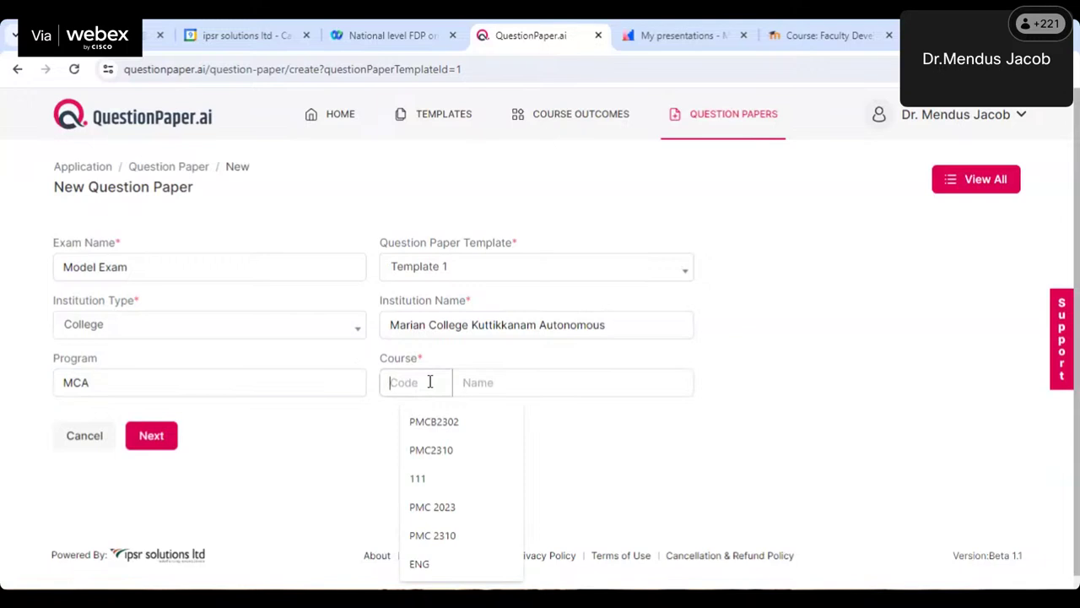
click(442, 430)
click(507, 378)
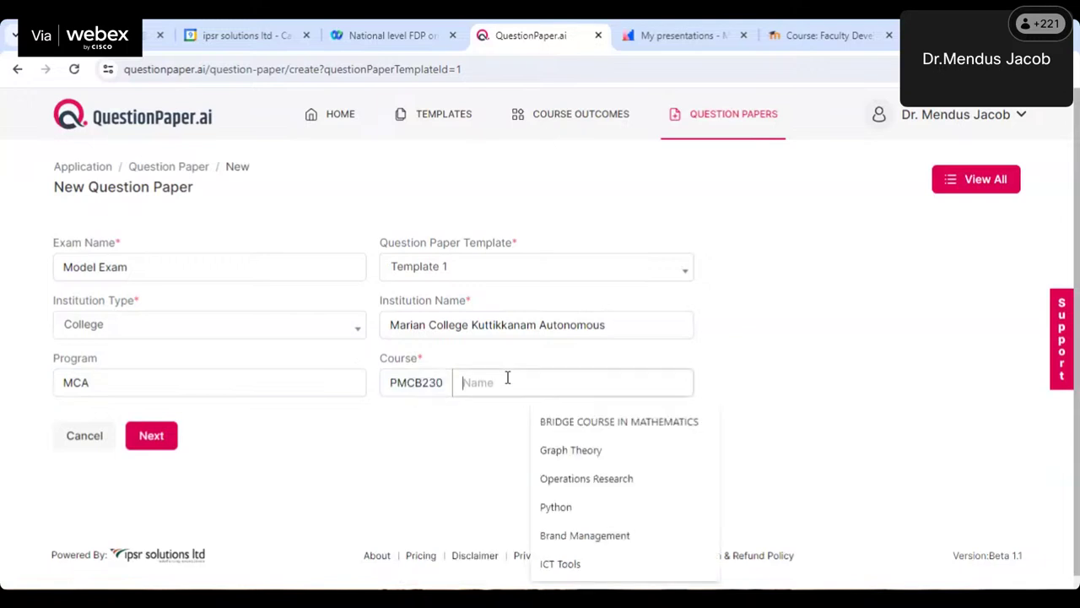
click(632, 425)
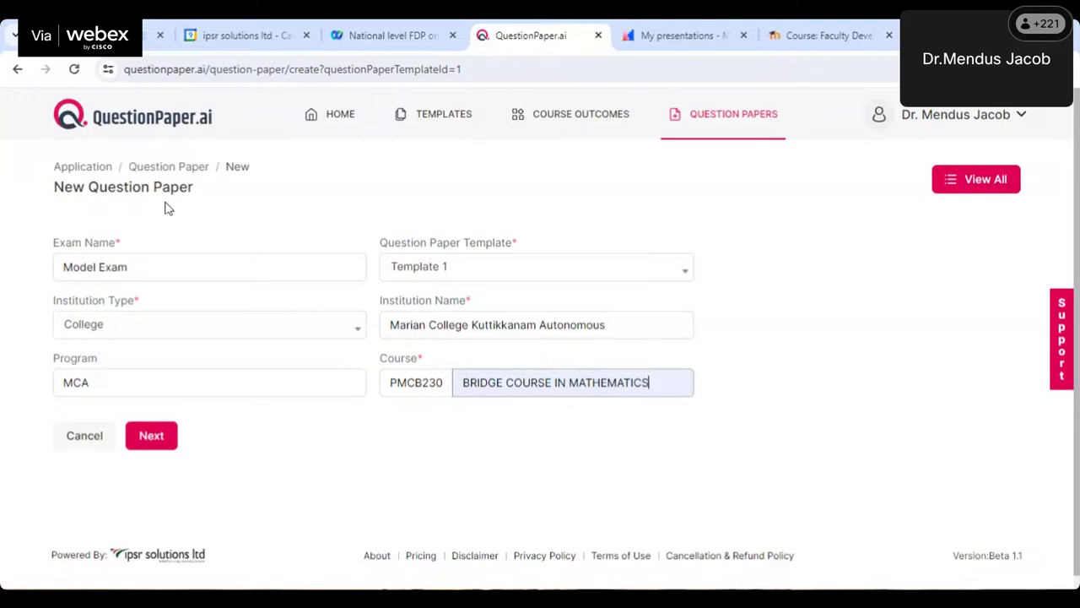
click(149, 446)
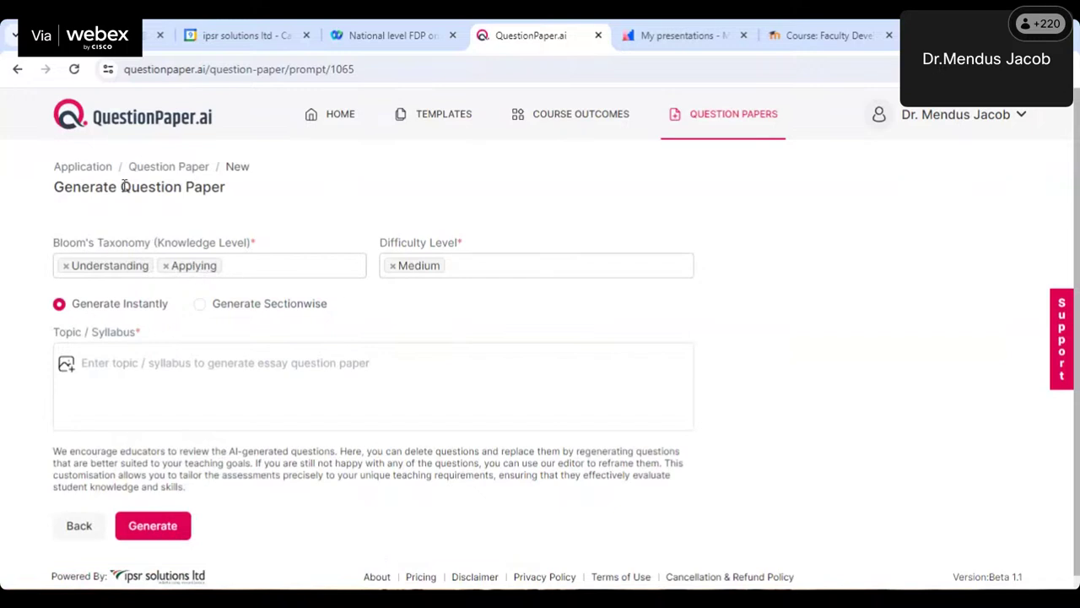
Add Analyzing to the Bloom's Taxonomy knowledge levels and Challenging to the difficulty levels
click(238, 266)
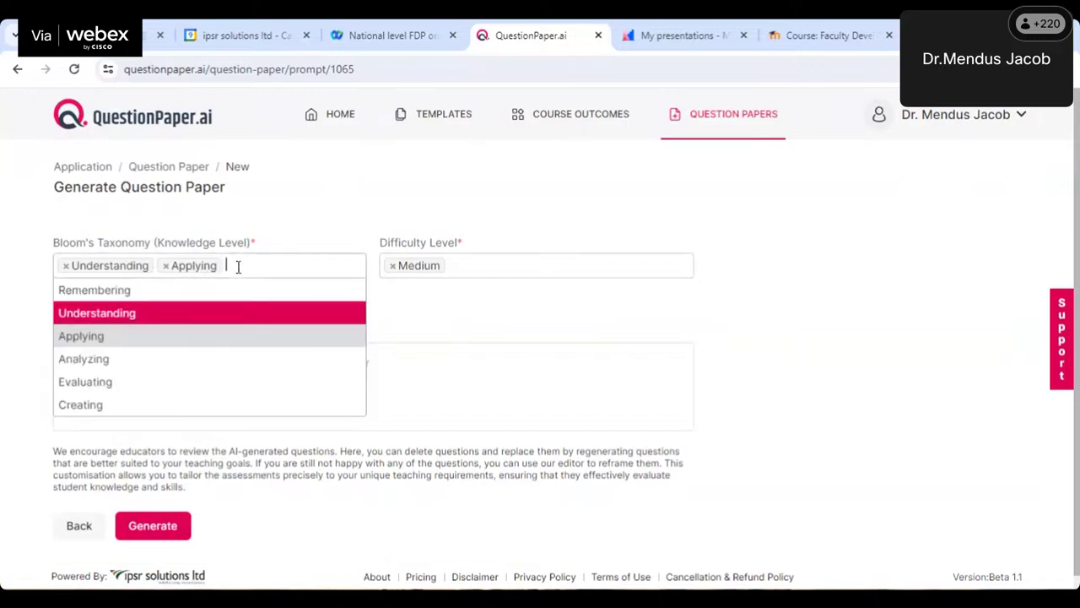
click(134, 366)
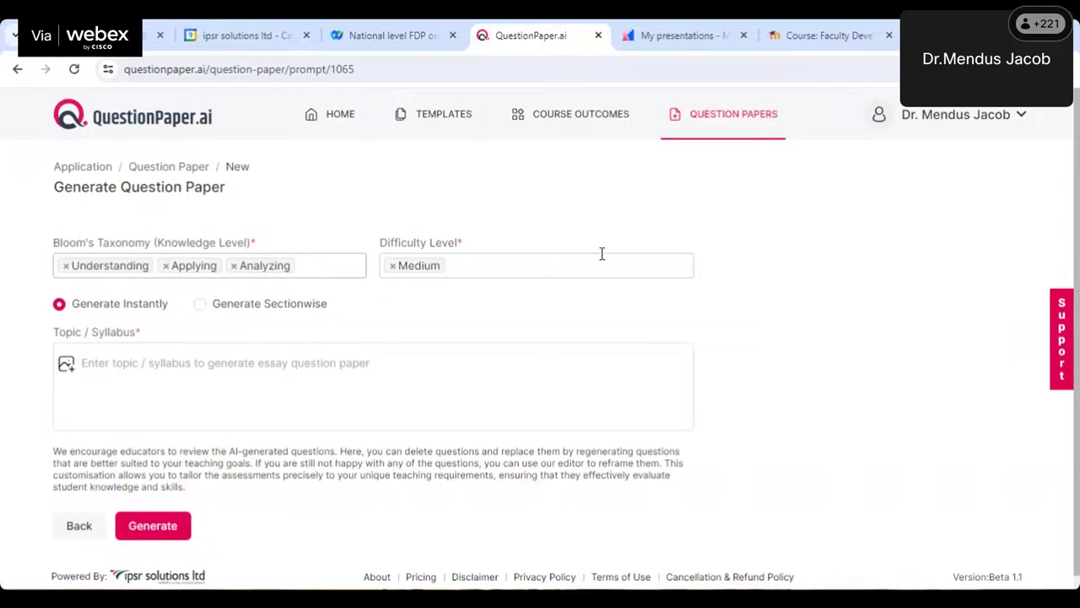
click(466, 262)
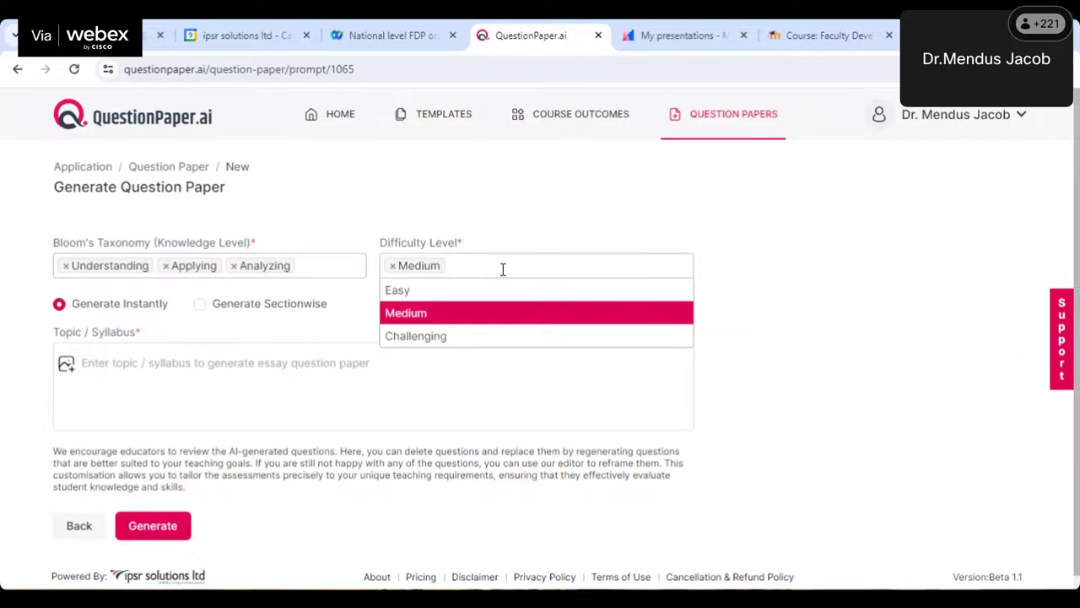
click(460, 338)
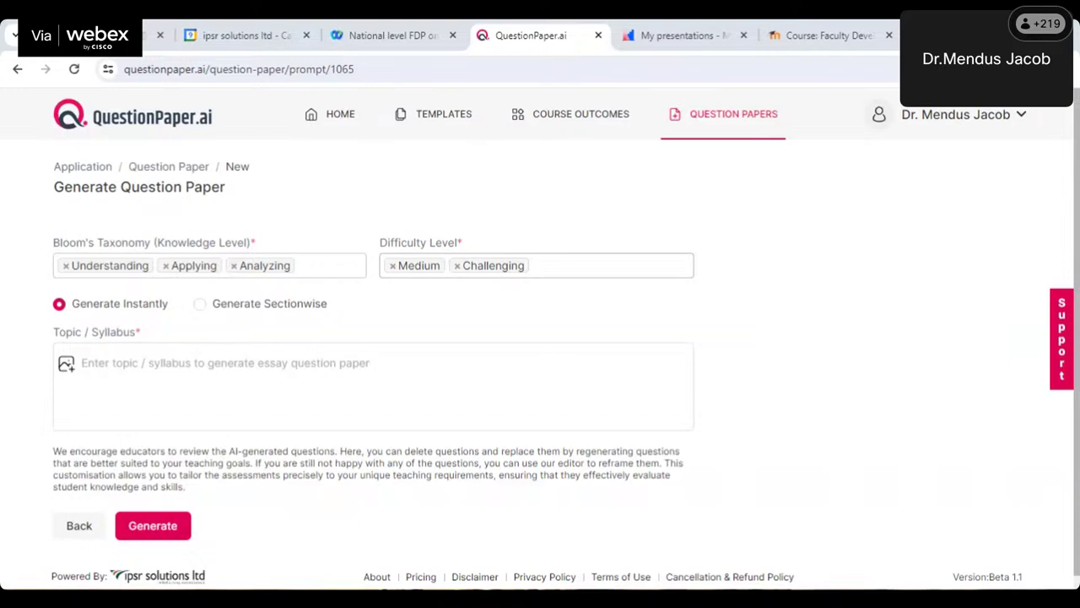
Paste the copied course syllabus, including the Probability and Statistics module, as the topic and generate the question paper
click(158, 364)
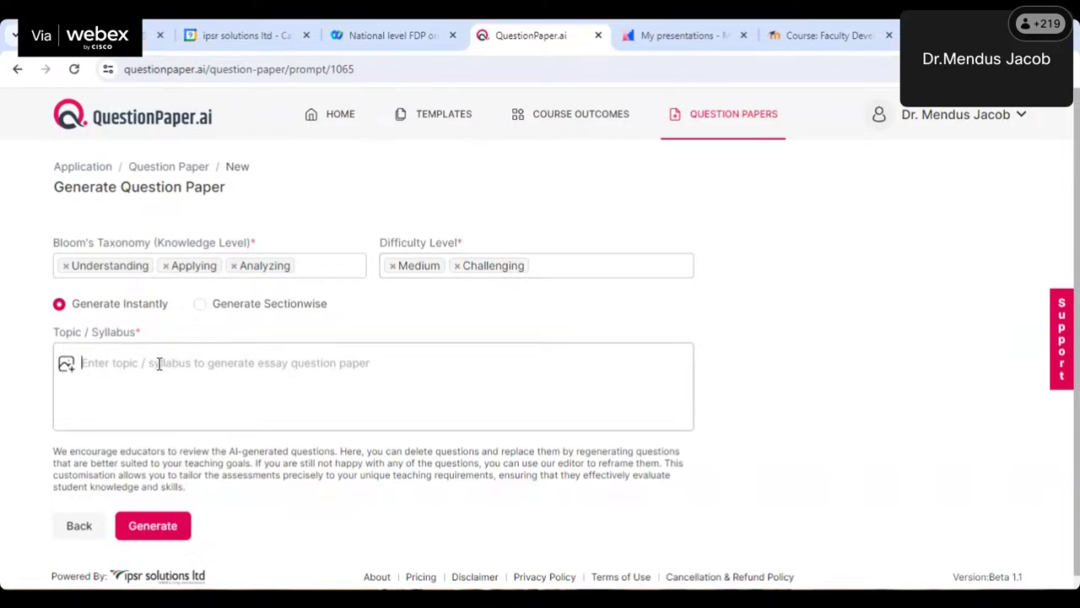
key(ctrl+v)
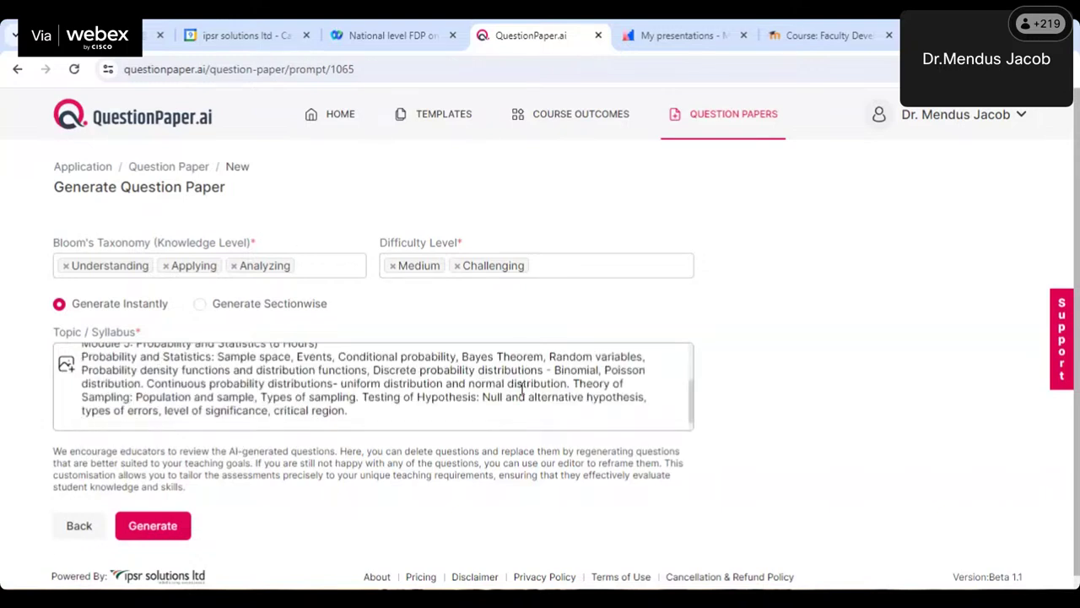
scroll(522, 388, up, 3)
scroll(515, 397, down, 4)
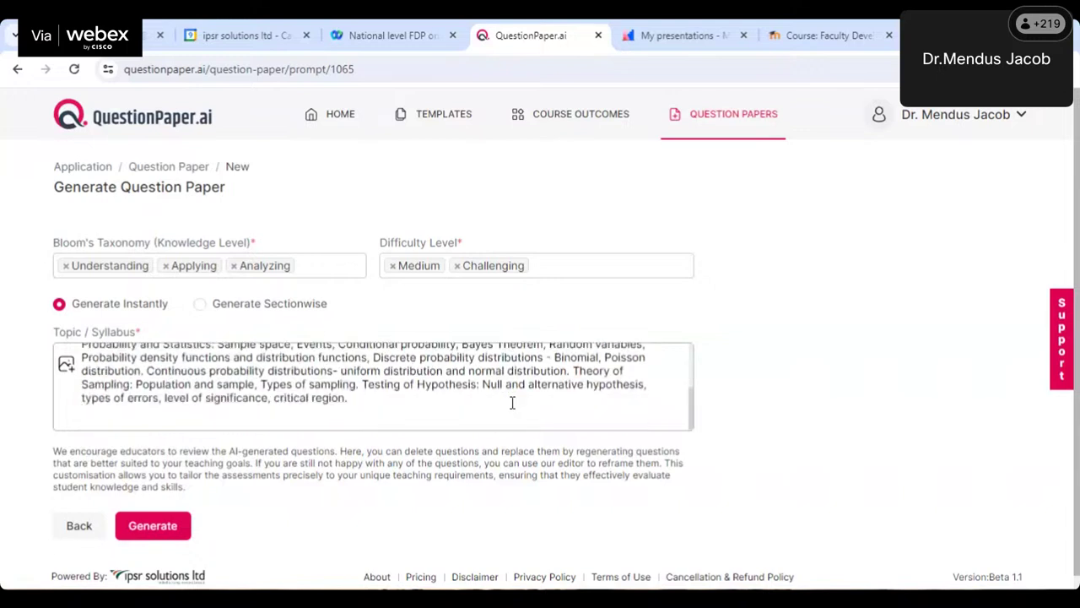
click(169, 524)
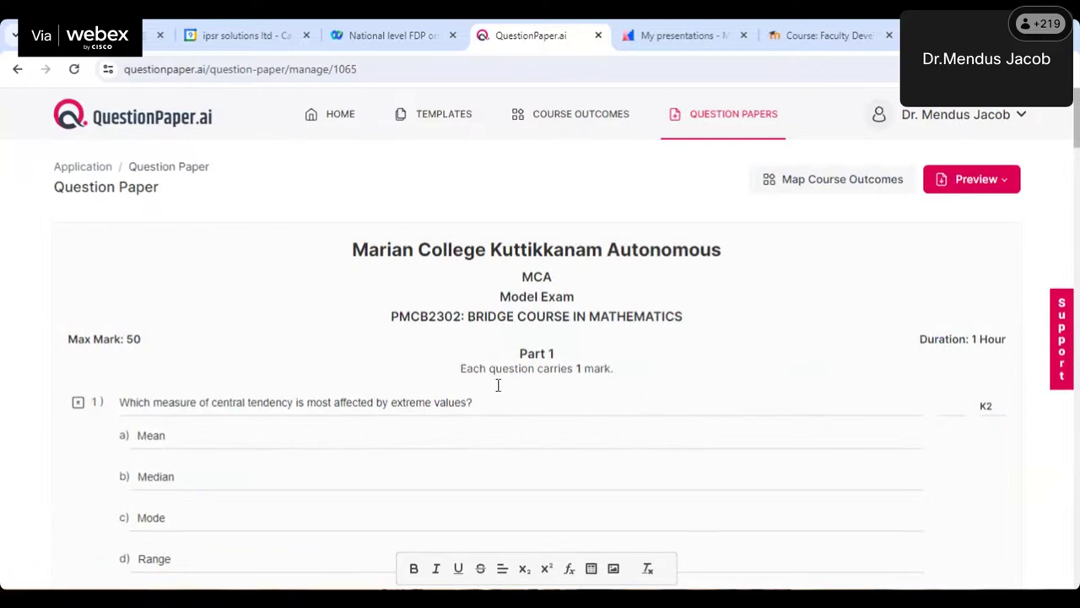
Review the generated questions, answer options and answer keys from Part 1 through Part 3 of the paper
scroll(427, 372, down, 6)
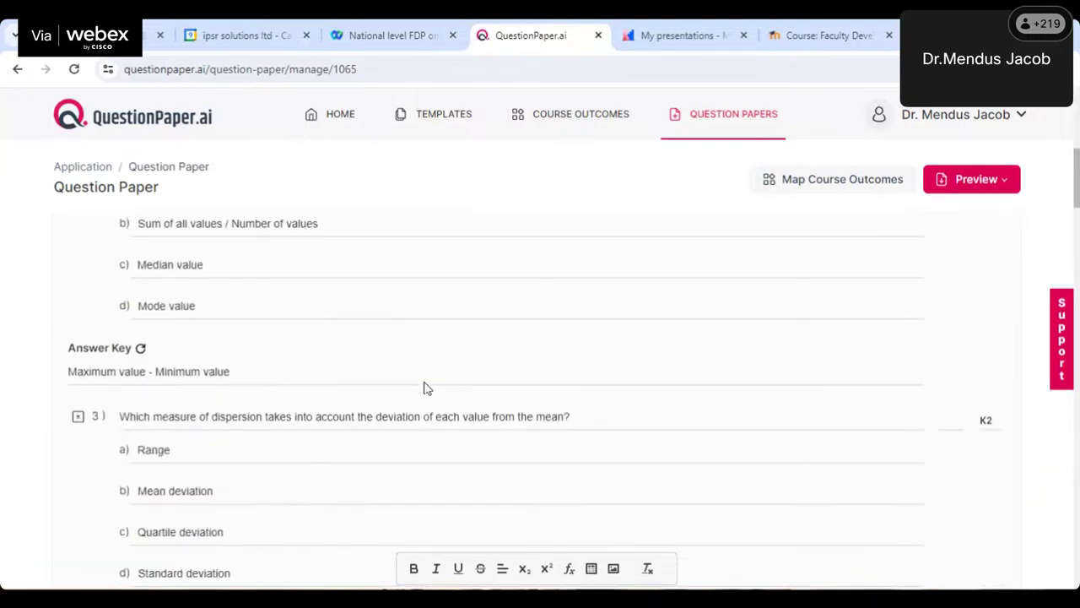
scroll(428, 383, up, 6)
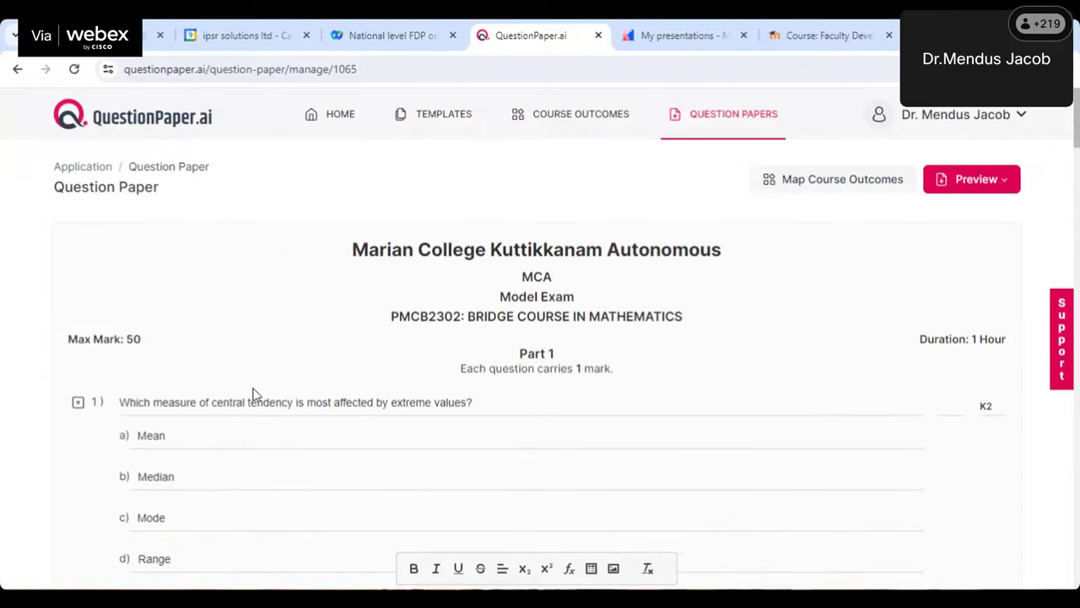
scroll(295, 417, down, 2)
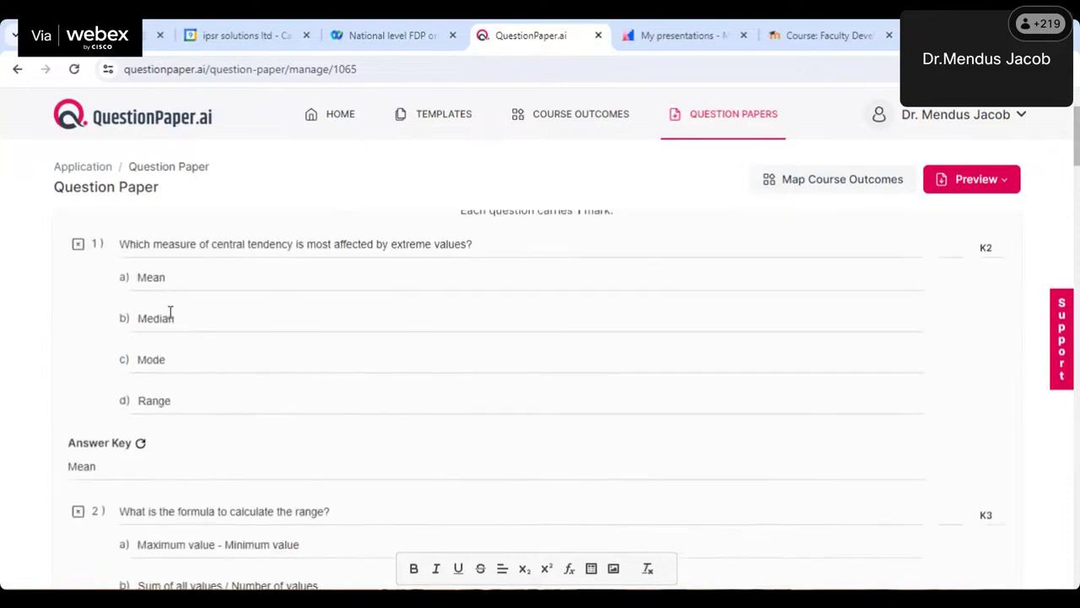
scroll(270, 355, down, 10)
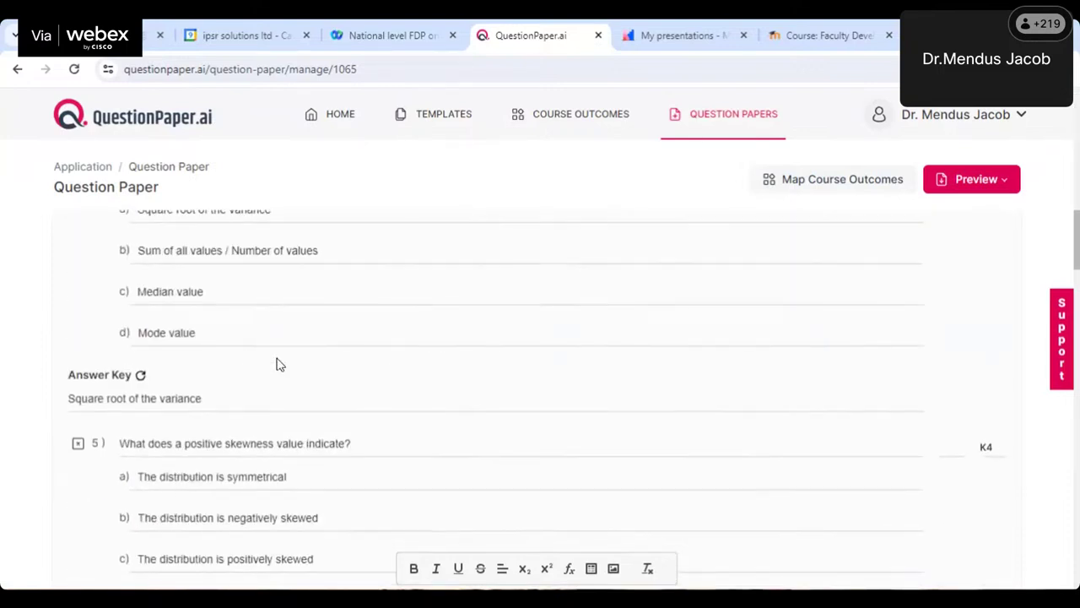
scroll(279, 363, down, 3)
scroll(278, 362, up, 1)
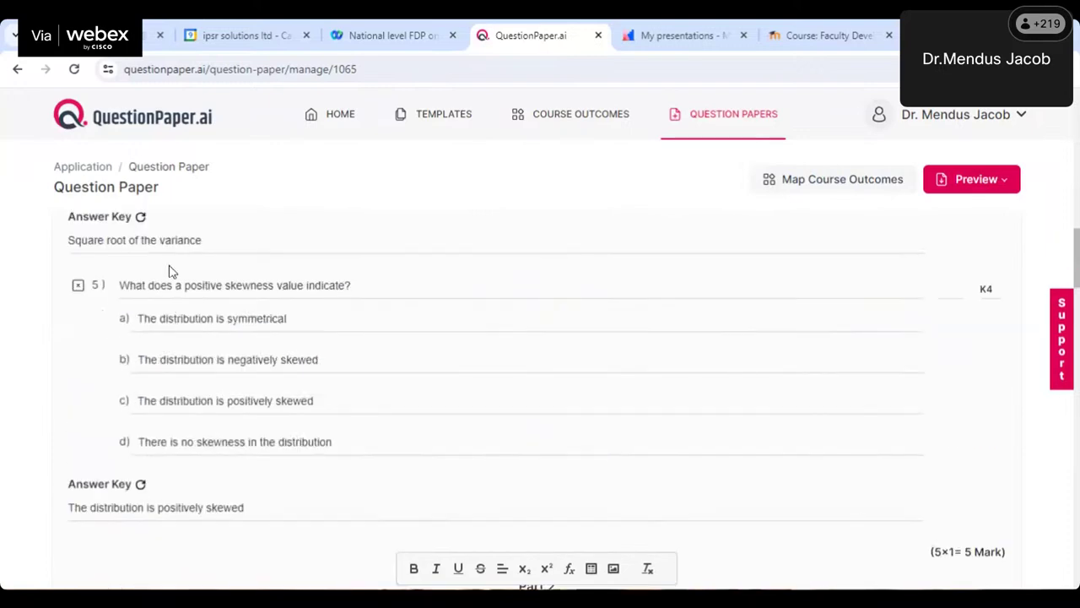
scroll(299, 325, down, 4)
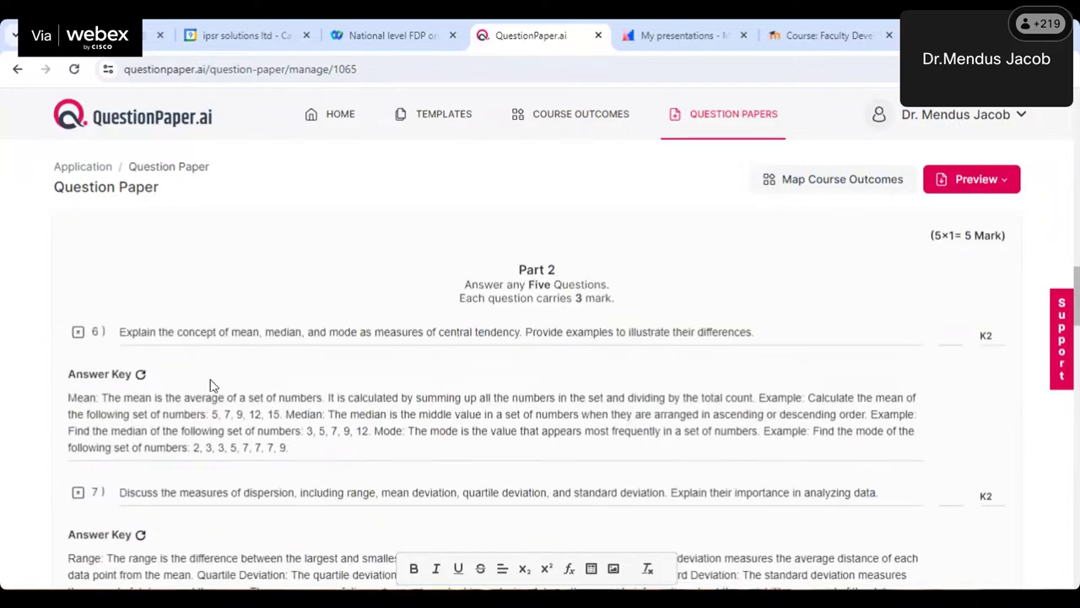
scroll(308, 387, down, 5)
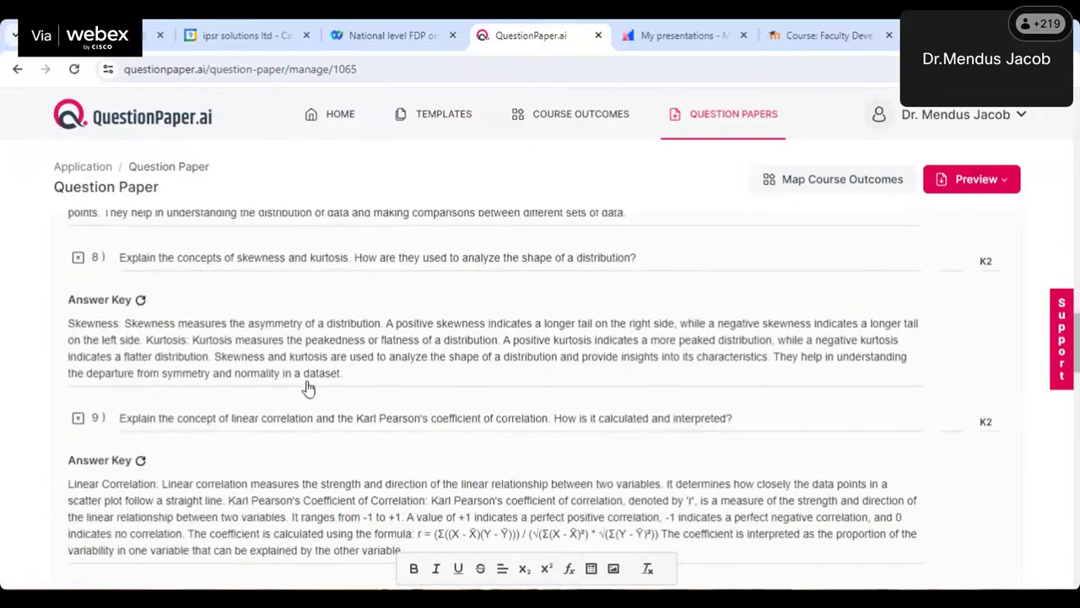
scroll(319, 396, down, 12)
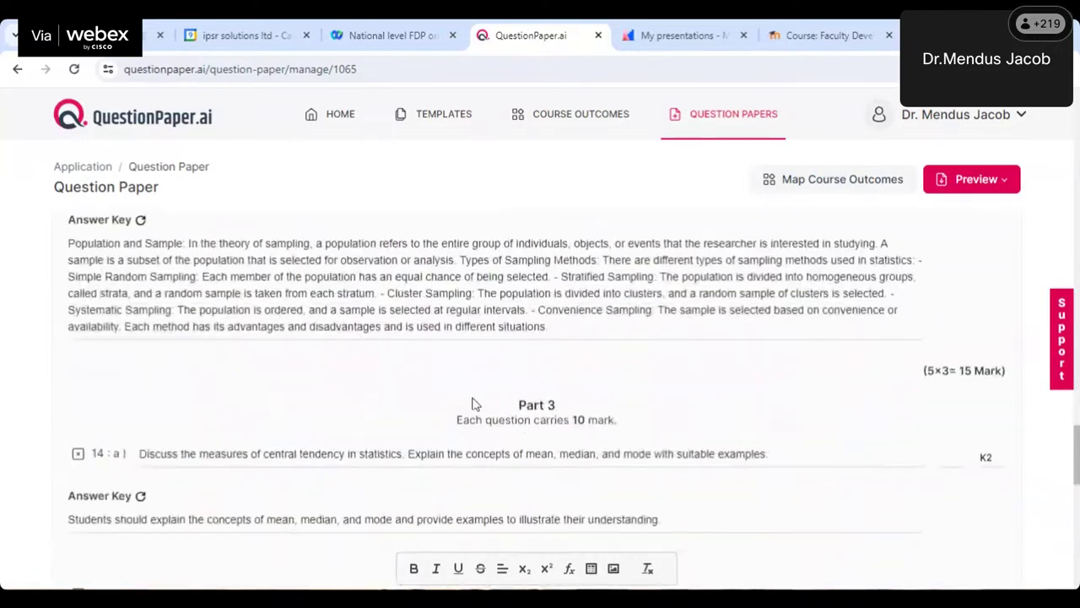
scroll(485, 411, down, 2)
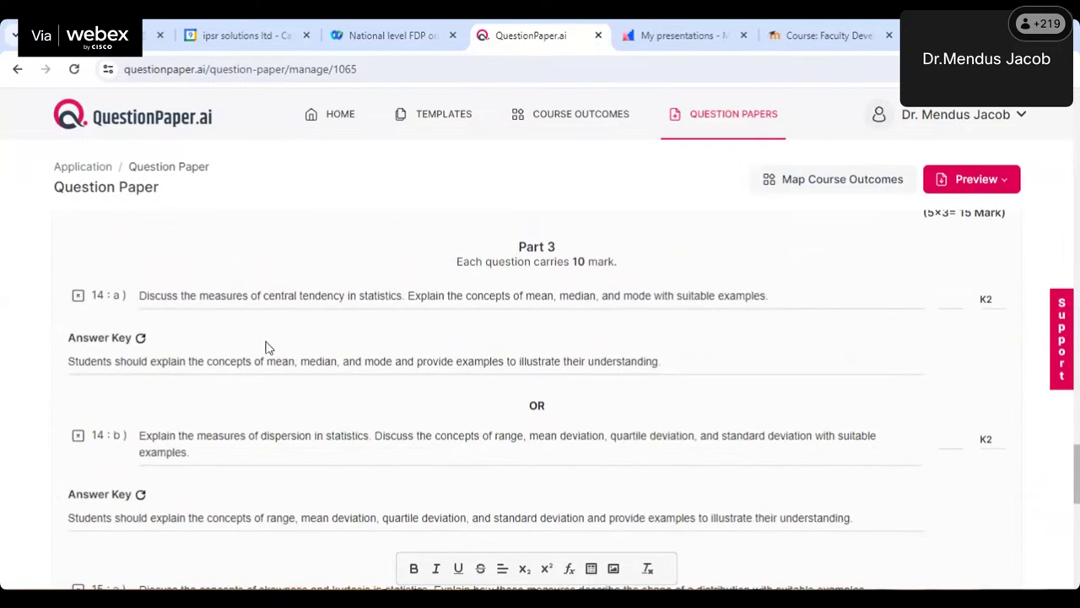
scroll(342, 409, down, 9)
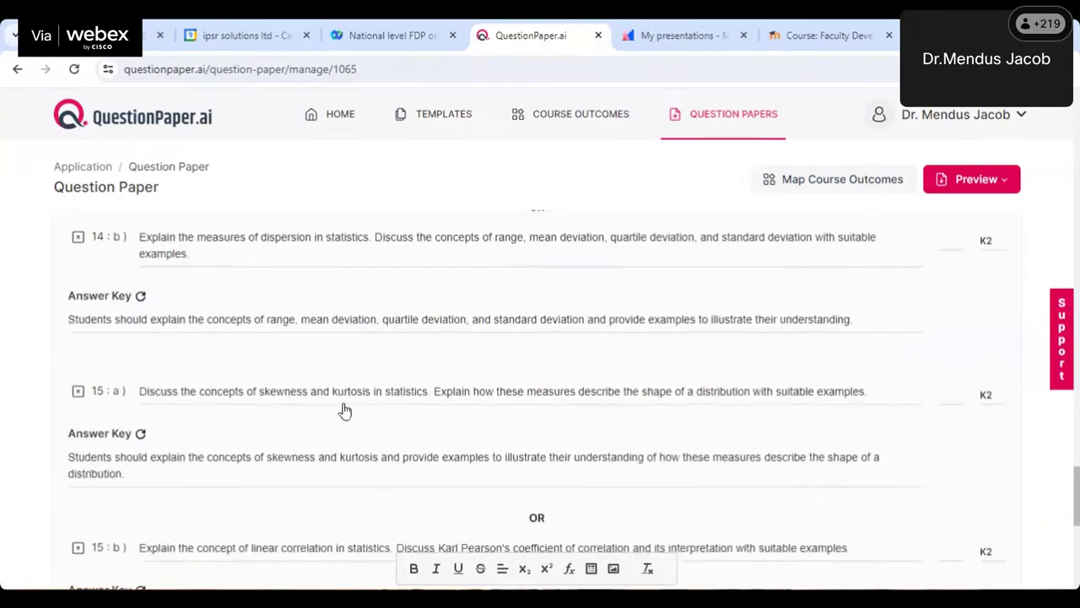
Examine the knowledge levels assigned to the Part 3 and Part 2 questions, together with their answer keys
scroll(591, 400, up, 4)
scroll(994, 318, up, 3)
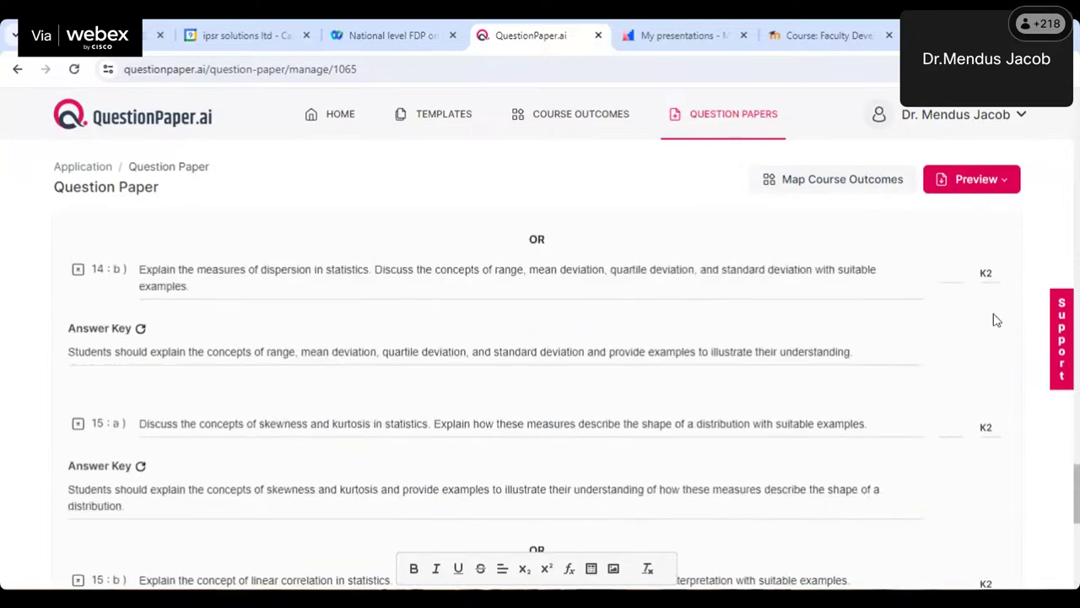
scroll(870, 299, up, 3)
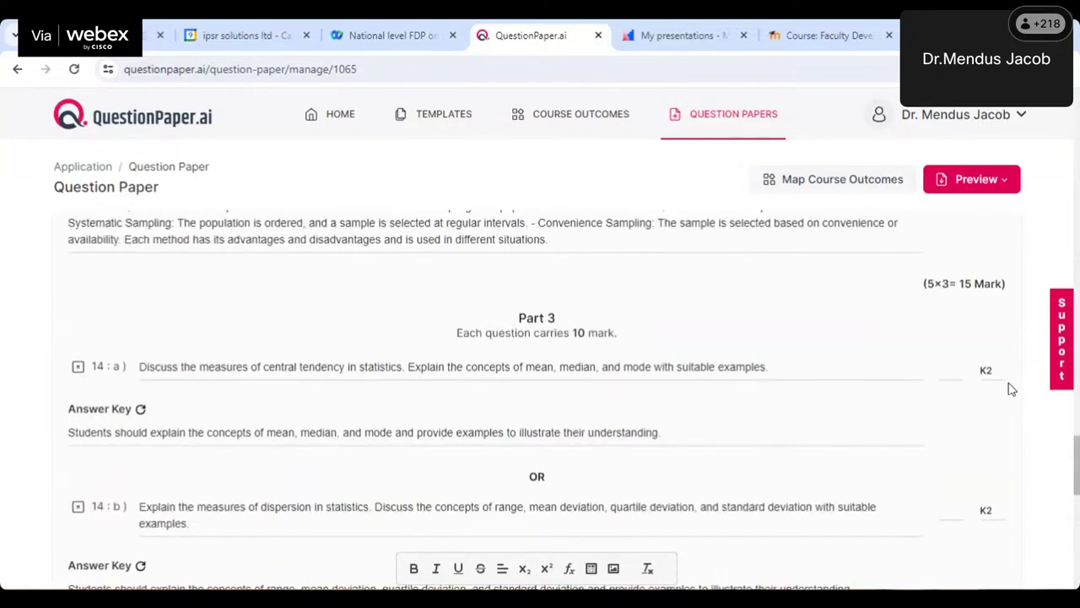
scroll(962, 390, down, 1)
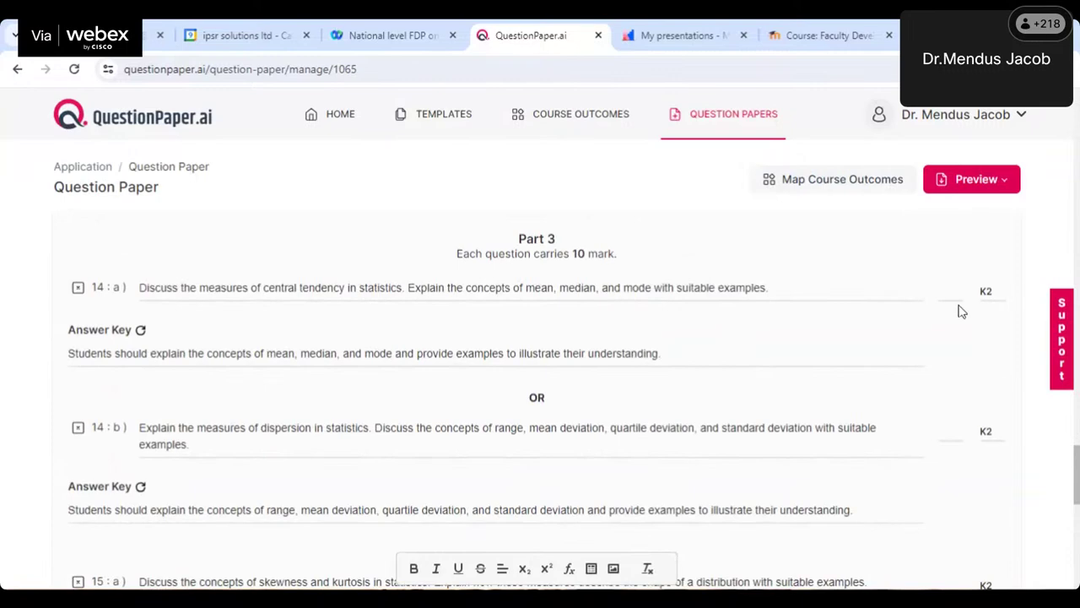
scroll(988, 359, up, 4)
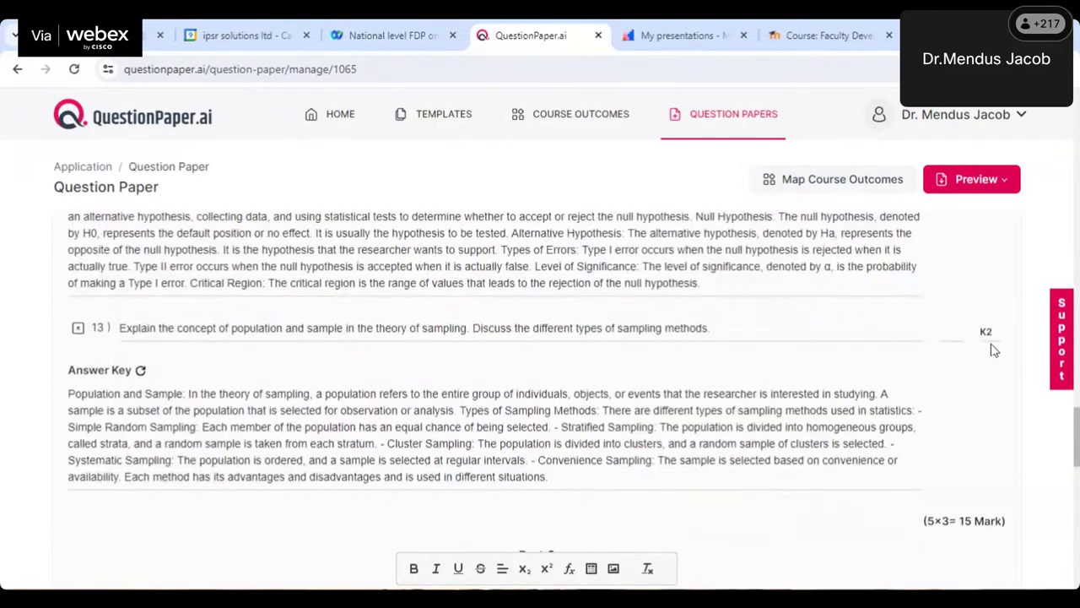
scroll(920, 338, up, 2)
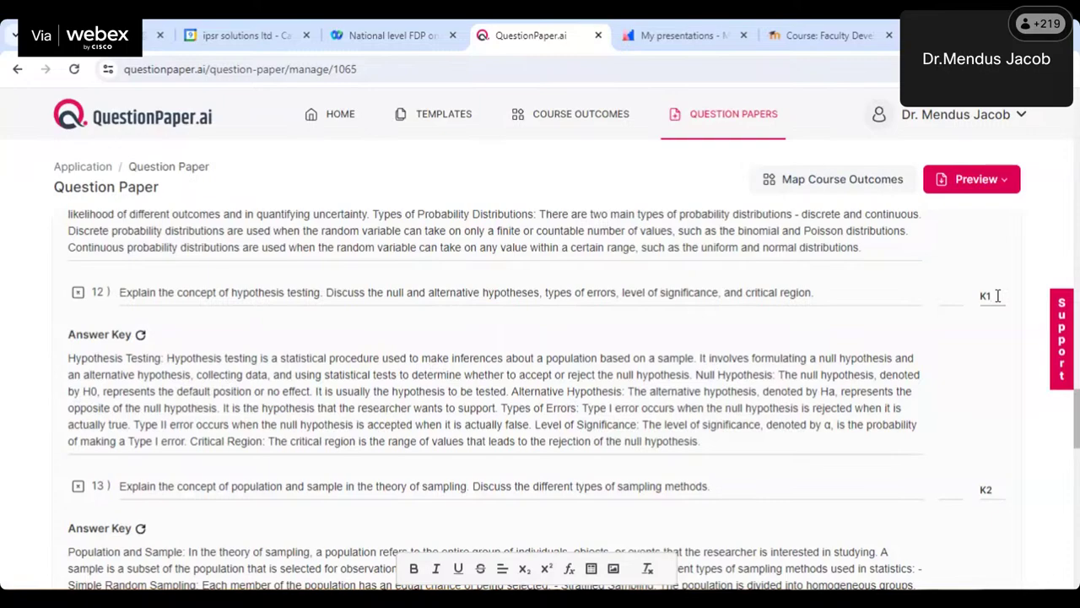
scroll(692, 446, up, 5)
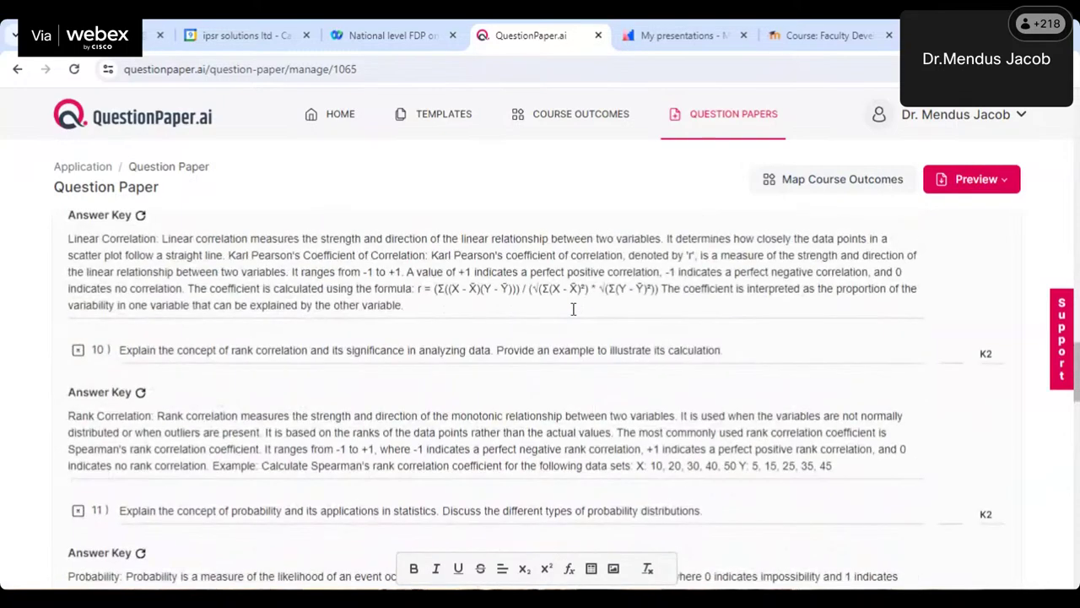
scroll(573, 308, up, 4)
scroll(562, 329, down, 5)
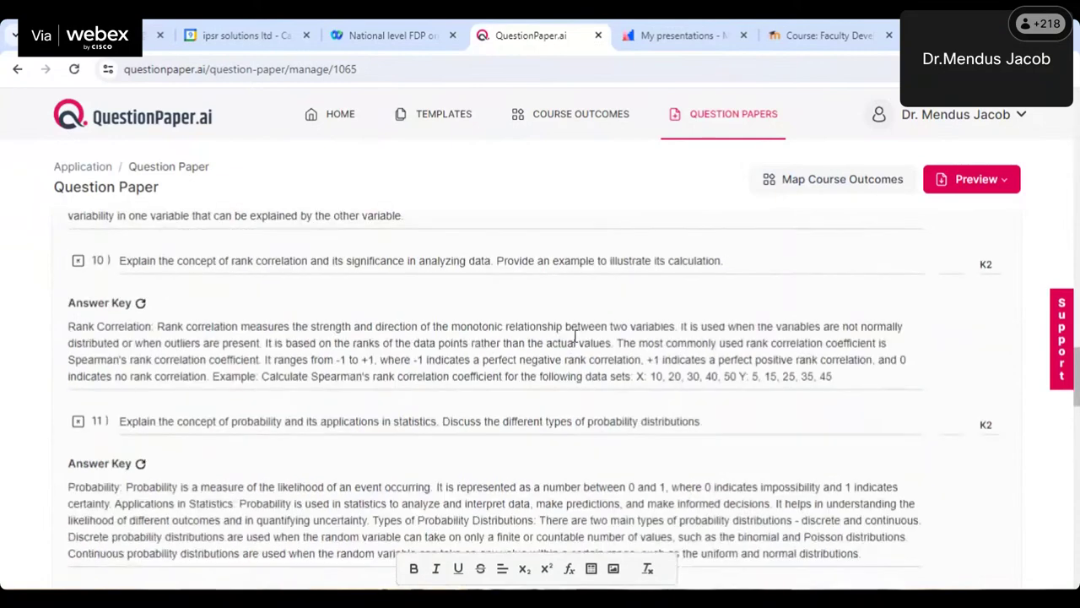
scroll(576, 335, down, 2)
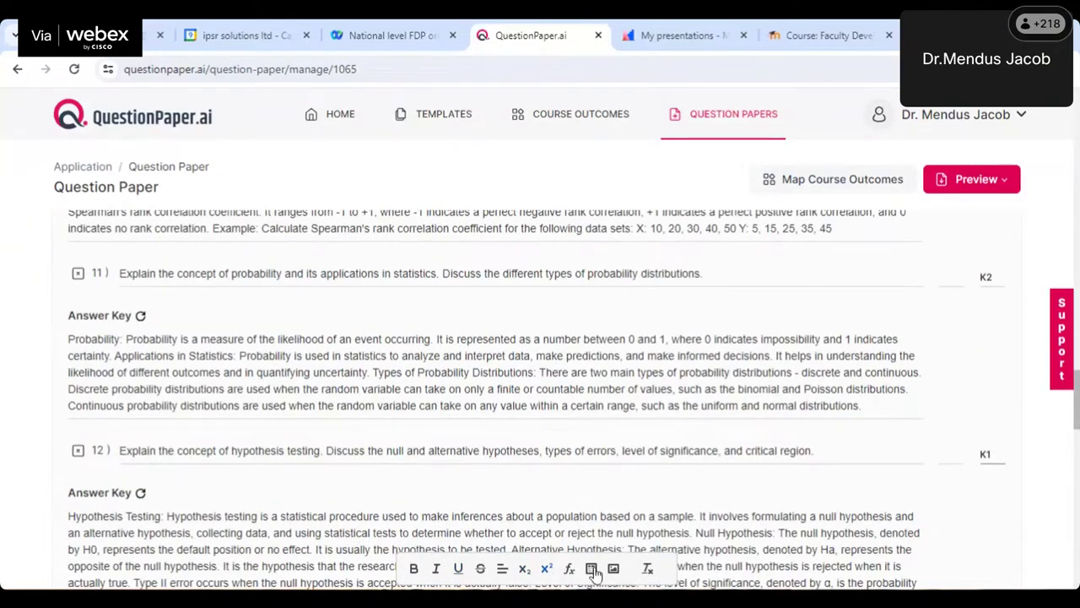
scroll(544, 442, up, 3)
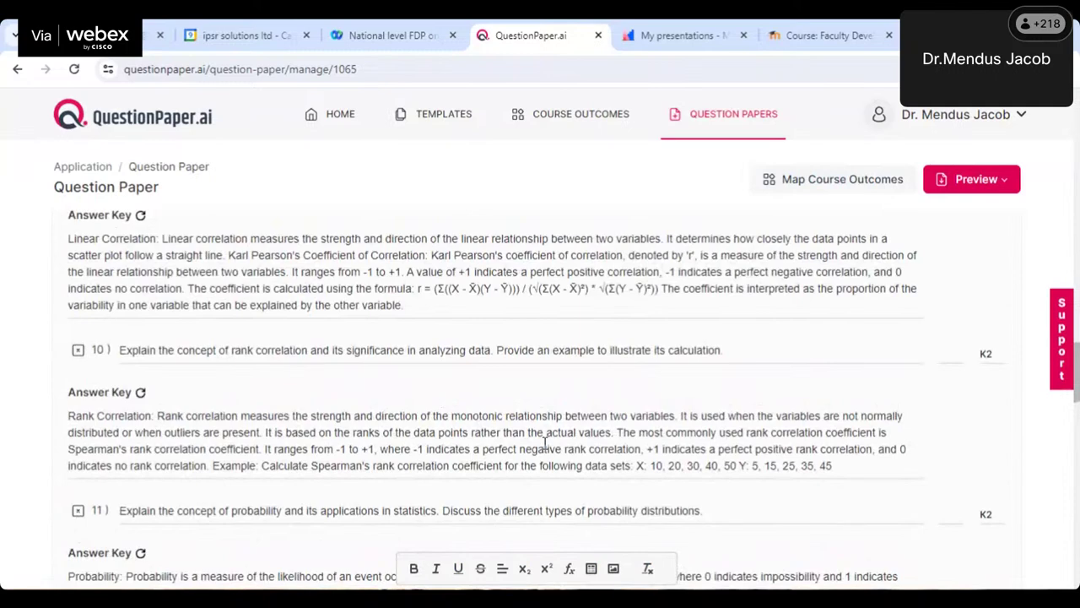
scroll(544, 443, up, 3)
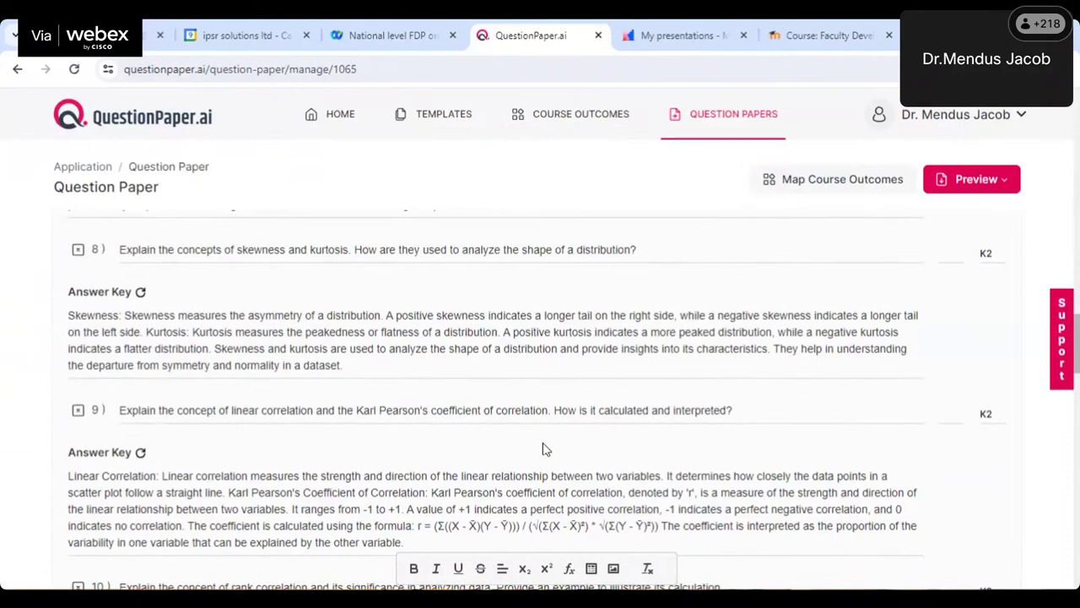
Delete questions 6 and 7, on measures of central tendency and measures of dispersion, from Part 2
scroll(545, 449, up, 10)
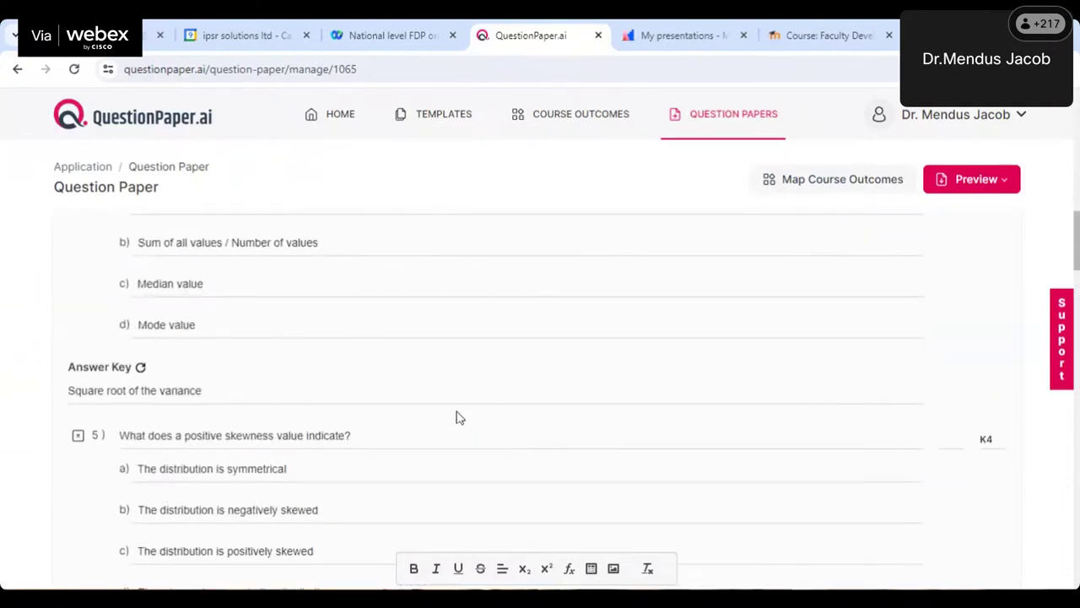
scroll(456, 418, down, 10)
scroll(506, 418, up, 5)
scroll(507, 417, up, 4)
scroll(507, 422, down, 3)
scroll(506, 420, down, 1)
scroll(494, 425, up, 1)
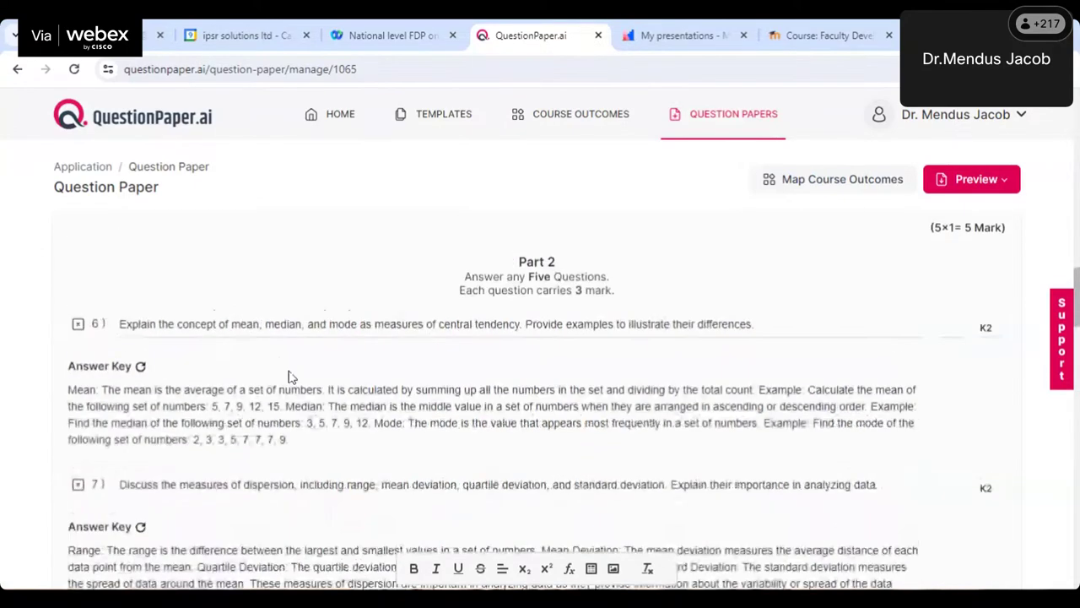
click(79, 326)
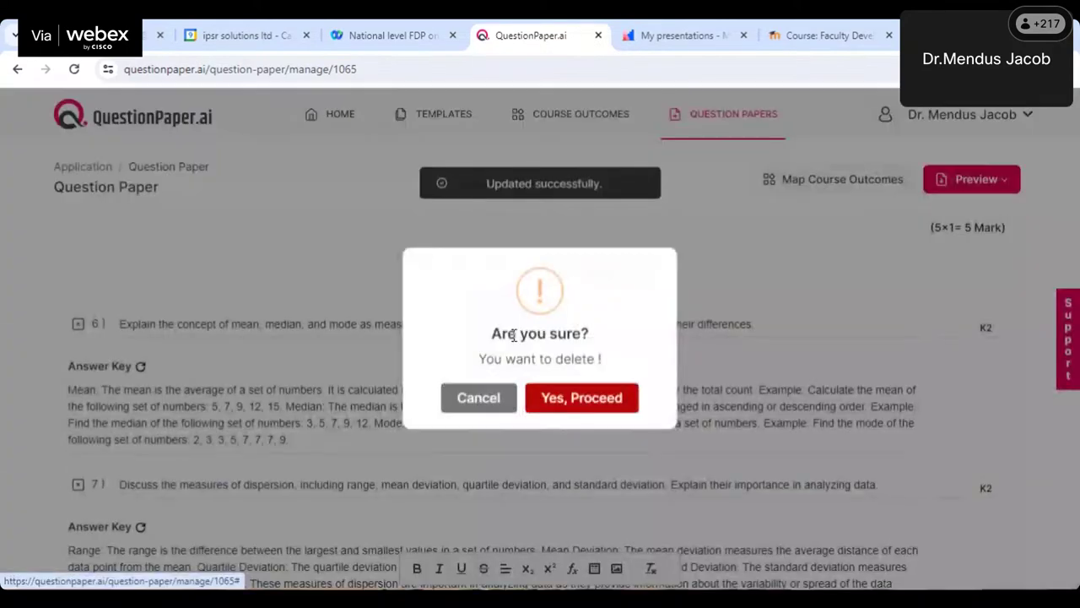
click(598, 400)
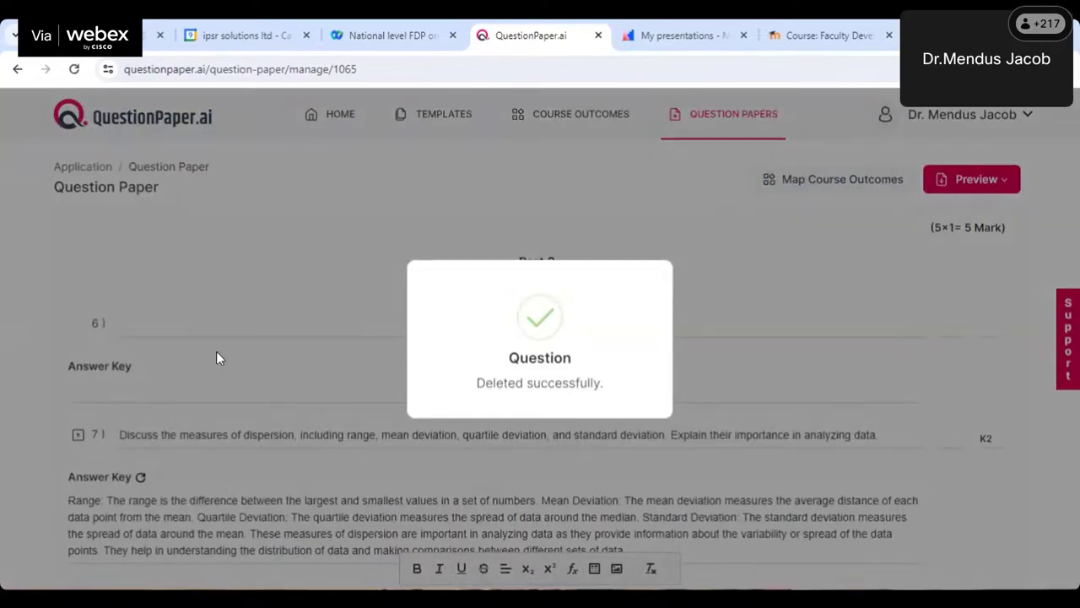
scroll(127, 455, down, 1)
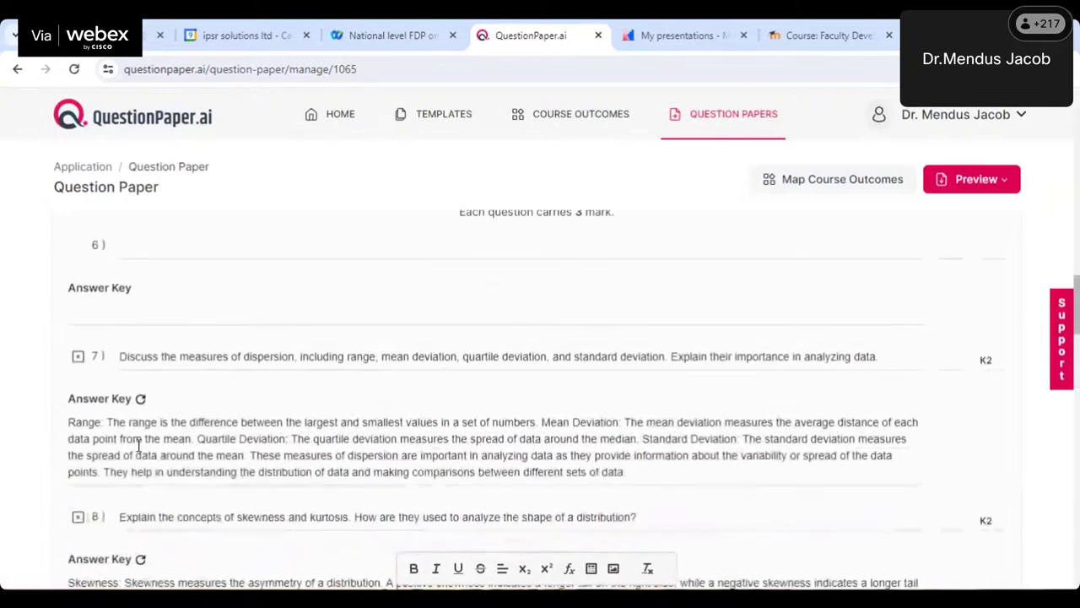
click(79, 358)
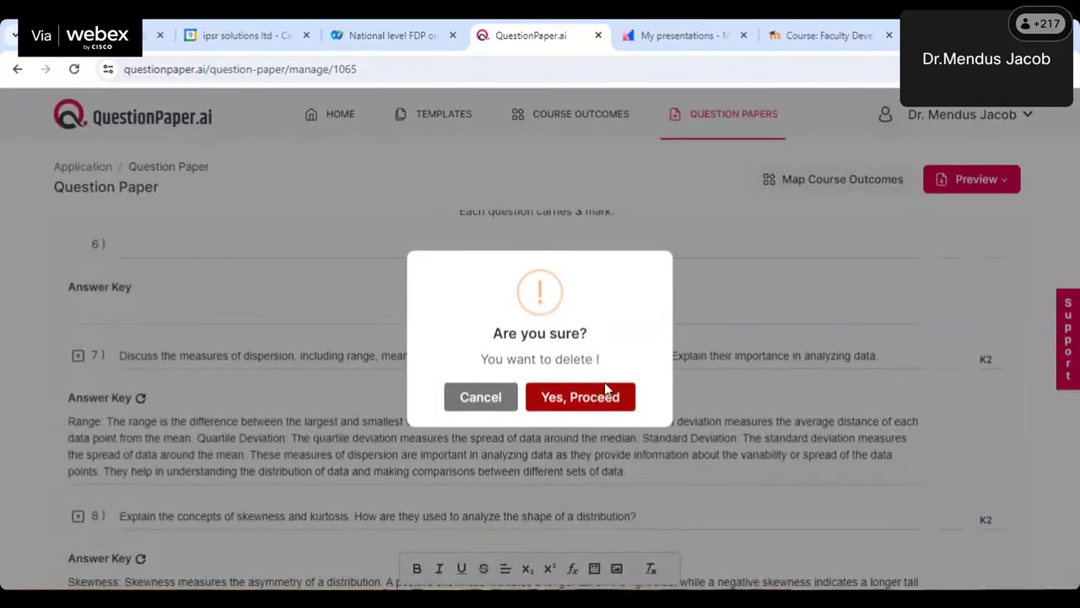
click(605, 389)
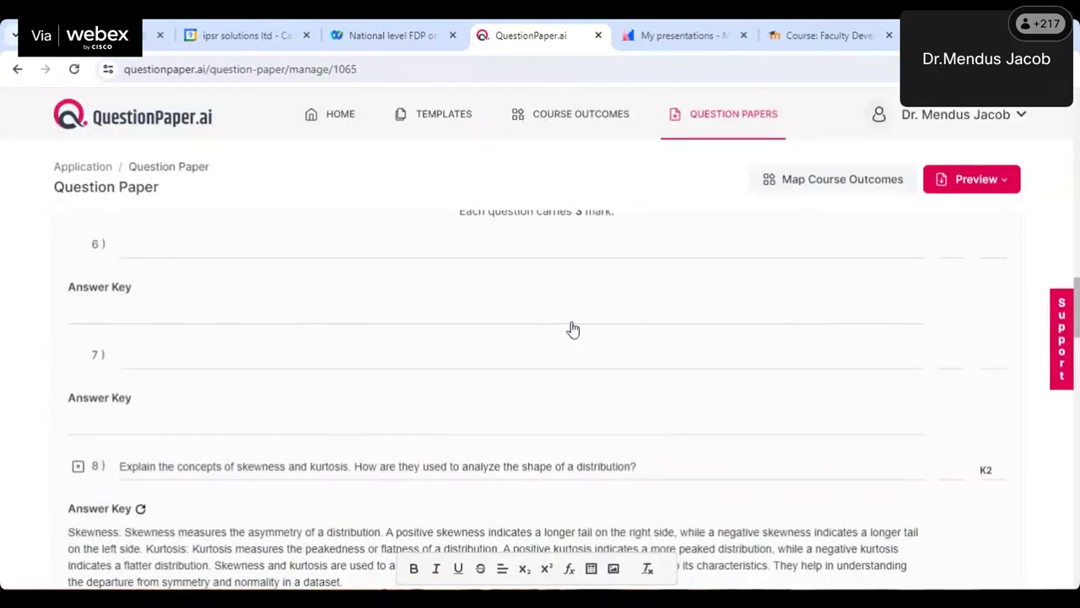
Start adding questions to Part 2, adding Evaluating to the Bloom's Taxonomy levels and removing Understanding
scroll(541, 337, down, 6)
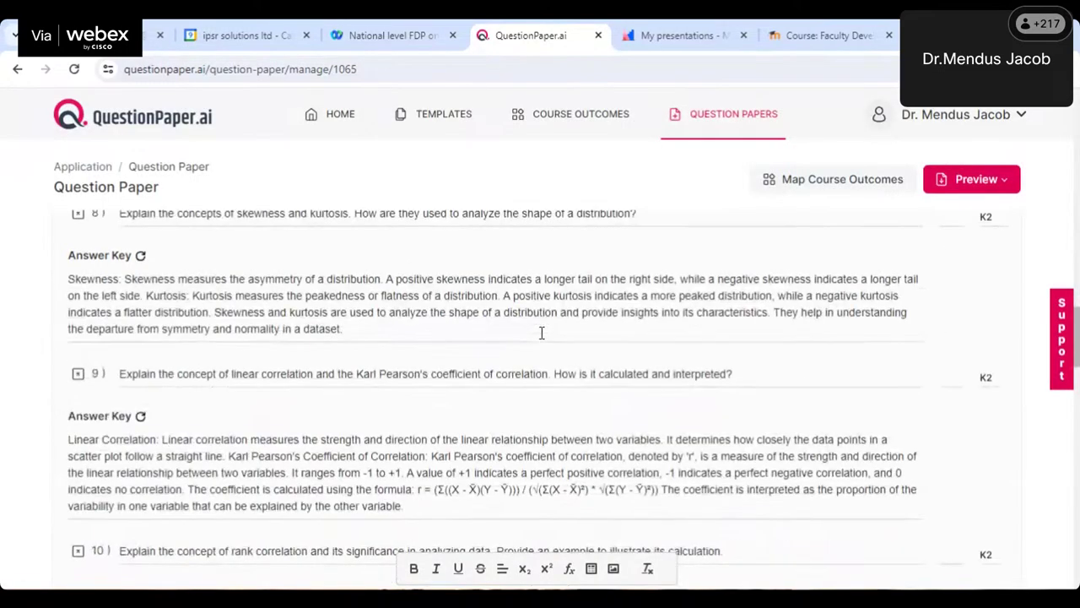
scroll(548, 338, down, 6)
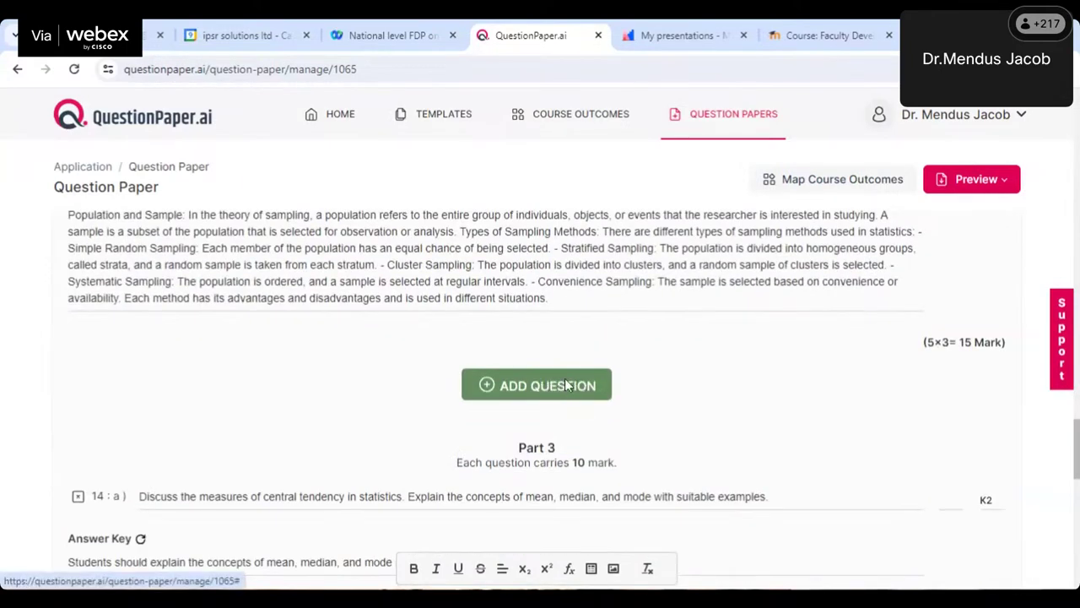
click(562, 387)
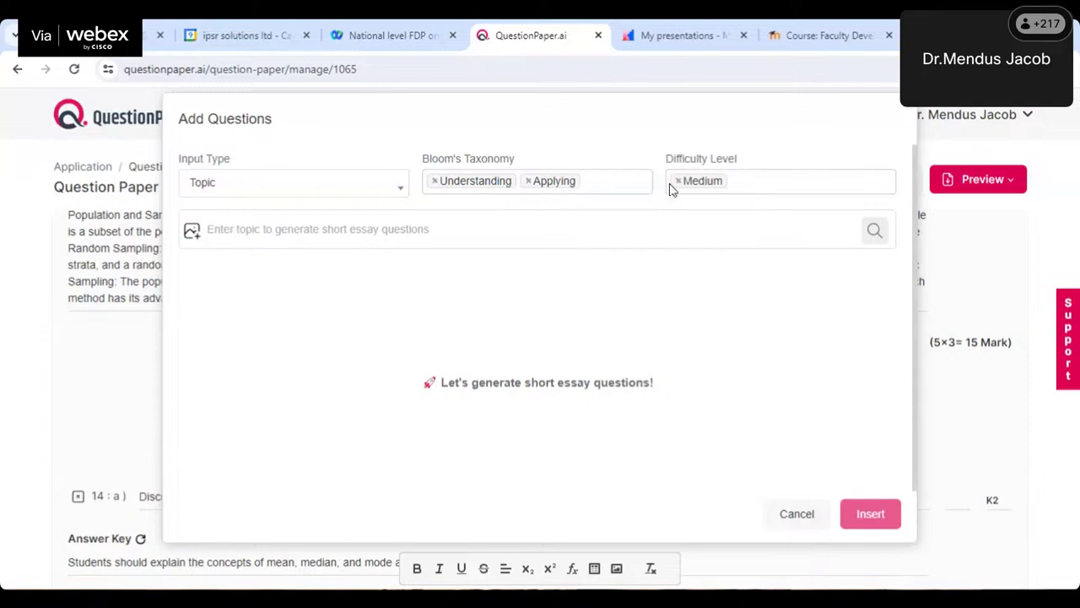
click(631, 183)
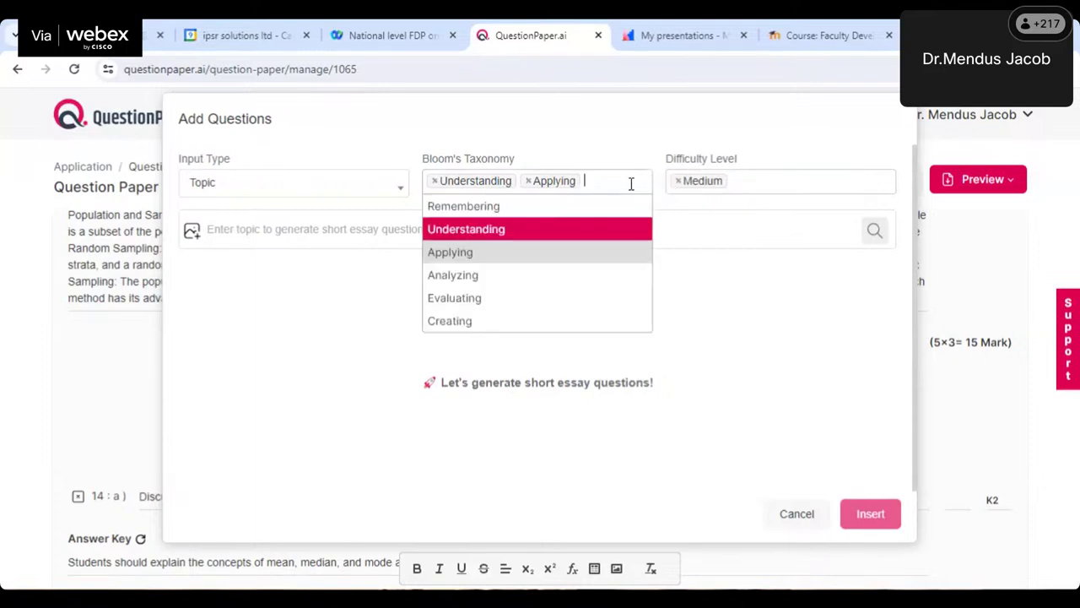
click(517, 301)
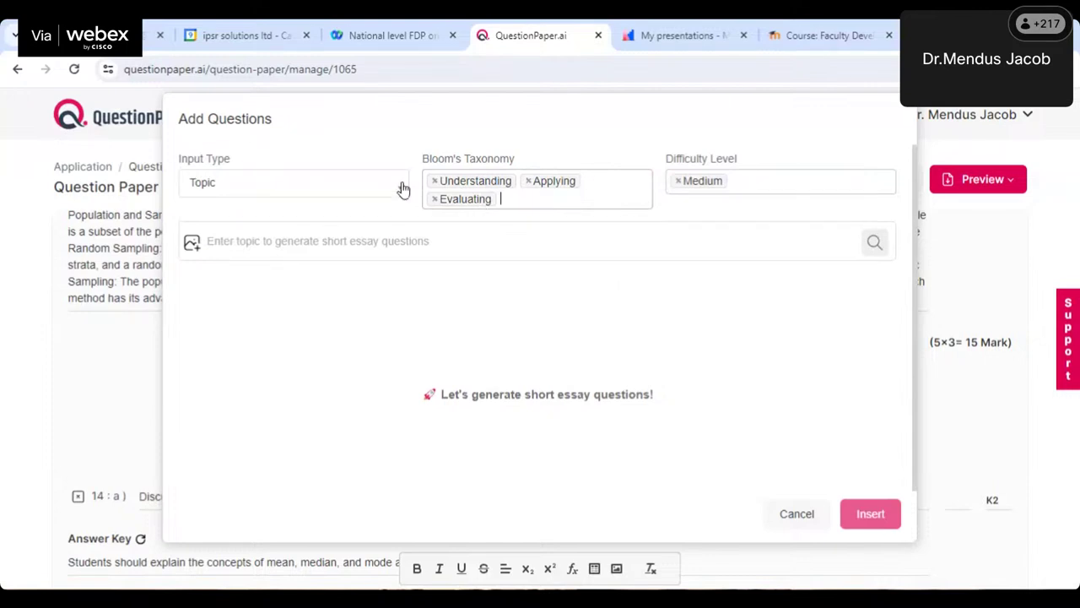
click(435, 181)
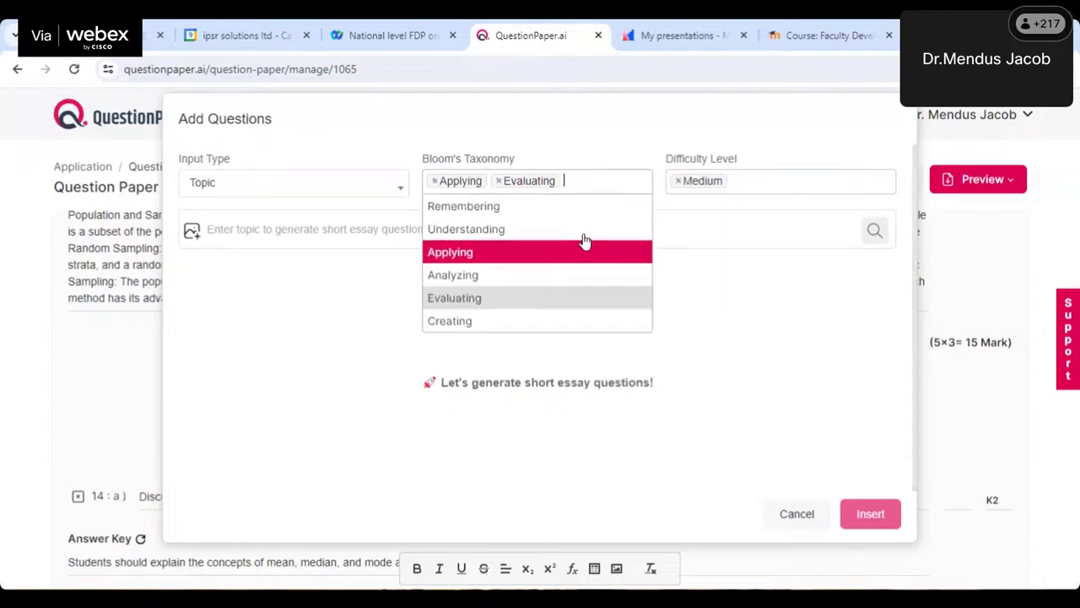
Add Easy to the difficulty levels and generate short essay questions from the Module 4 Basic Statistics and Module 5 Probability and Statistics topics
click(826, 283)
click(790, 180)
click(707, 211)
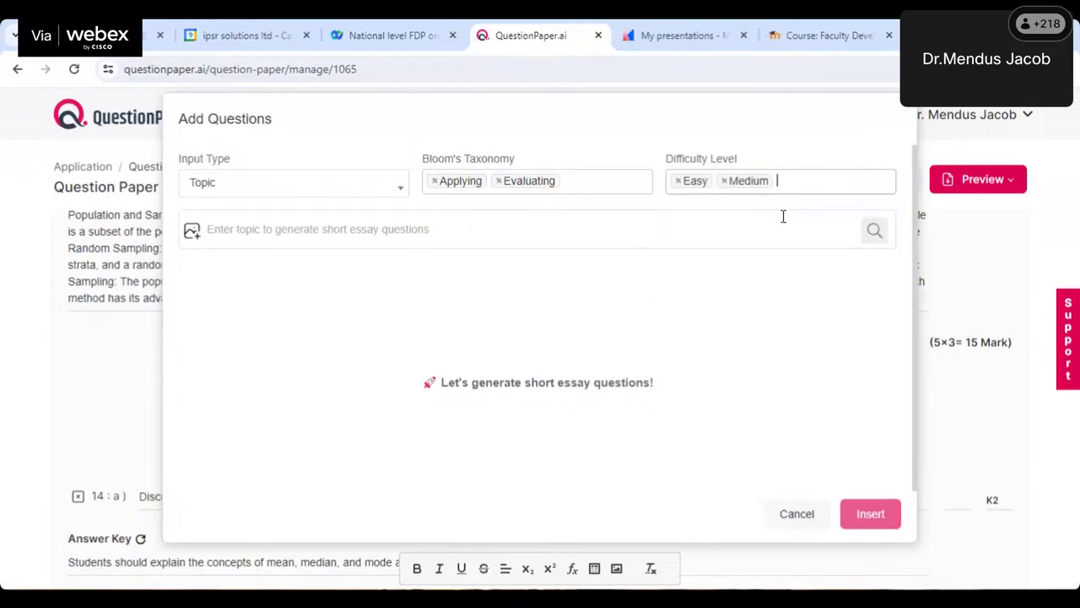
click(238, 232)
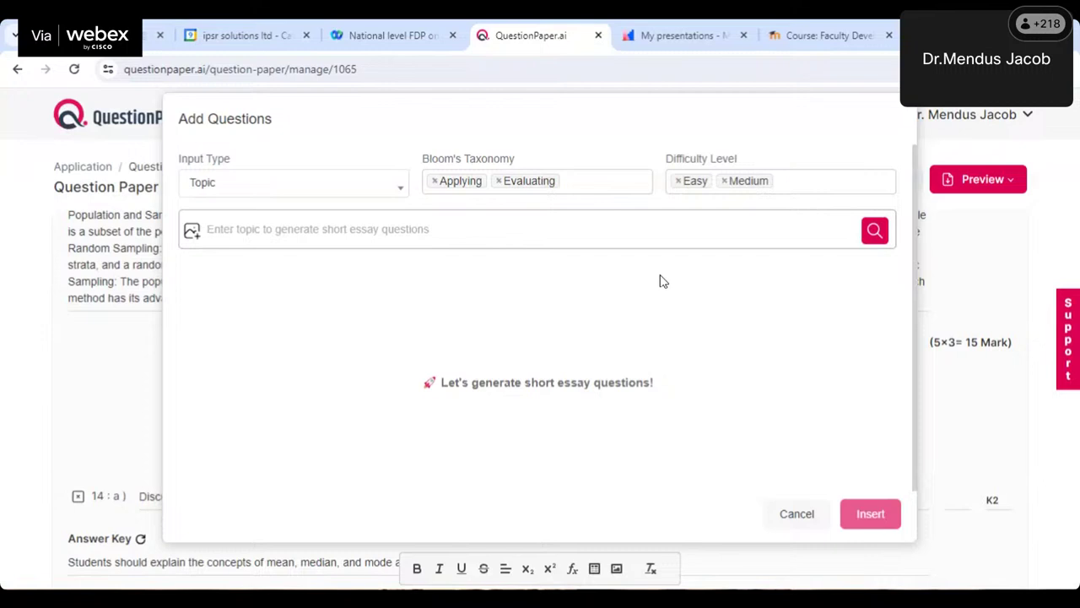
text(Module 4: Basic Statistics (8 Hours) Basic Statistics: Measures of central tendency: mean, median, mode. Measures of dispersion- Range, Mean deviation, Quartile deviation and Standard deviation. Moments, Skewness and Kurtosis, Linear correlation, Karl Pearson's coefficient of Correlation, Rank correlation and linear regression. Module 5: Probability and Statistics (8 Hours) Probability and Statistics: Sample space, Events, Conditional probability, Bayes Theorem, Random variables, Probability density functions and distribution functions, Discrete probability distributions - Binomial, Poisson distribution. Continuous probability distributions- uniform distribution and normal distribution. Theory of Sampling: Population and sample, Types of sampling. Testing of Hypothesis: Null and alternative hypothesis, types of errors, level of significance, critical region.)
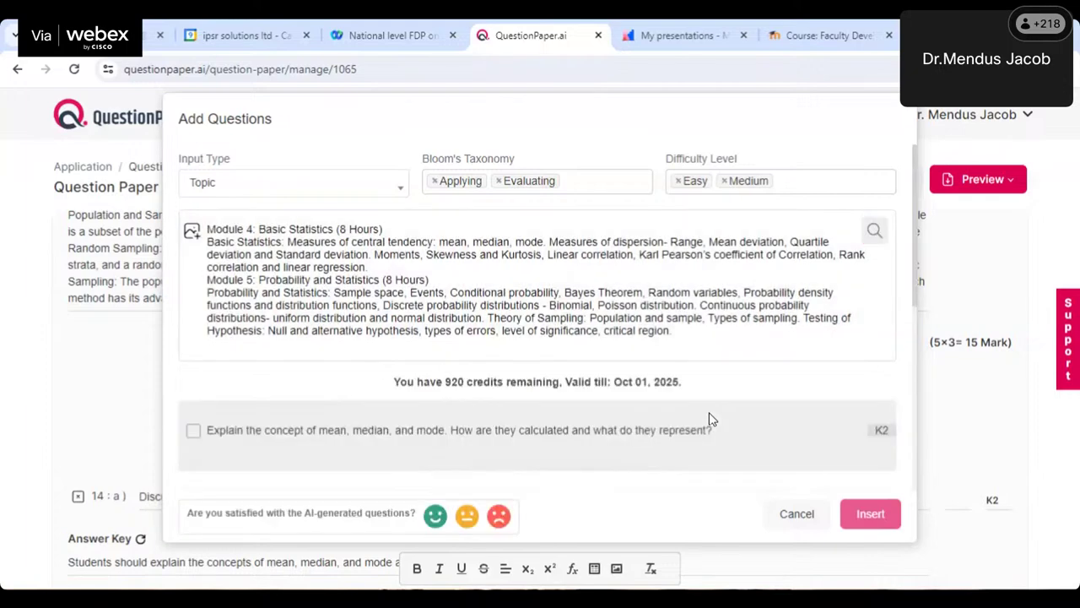
Select the generated questions on linear regression and on random variables in probability, and insert them into Part 2
scroll(709, 420, down, 5)
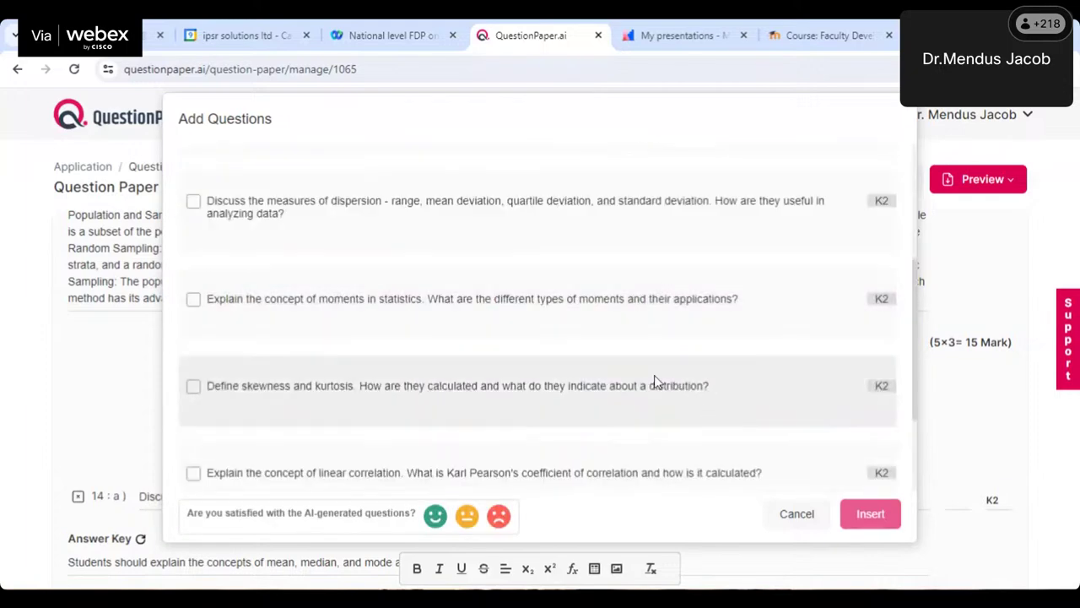
scroll(656, 380, down, 5)
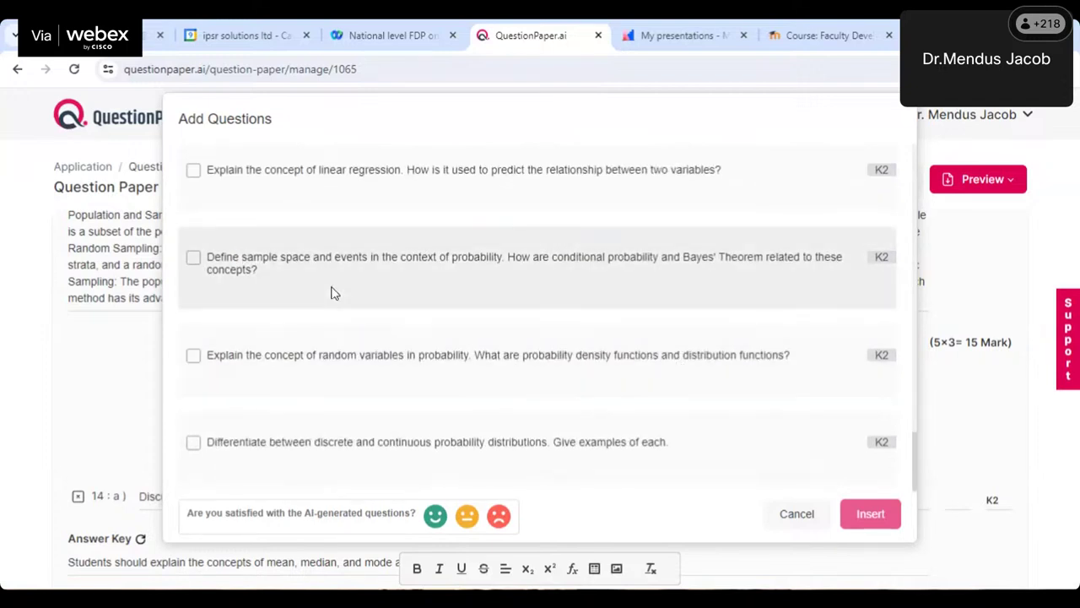
click(193, 171)
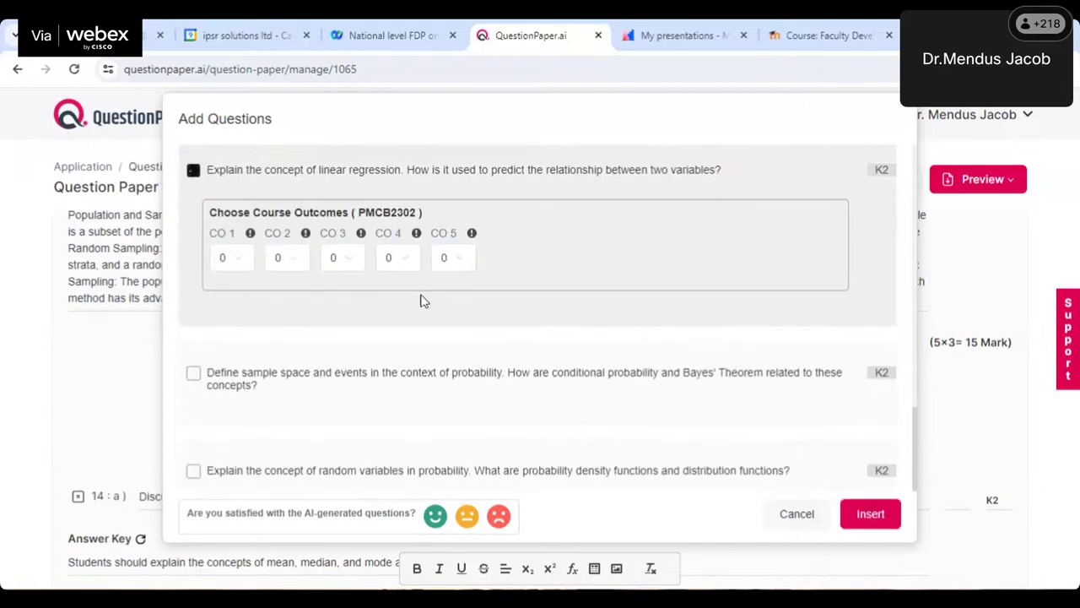
scroll(326, 345, down, 1)
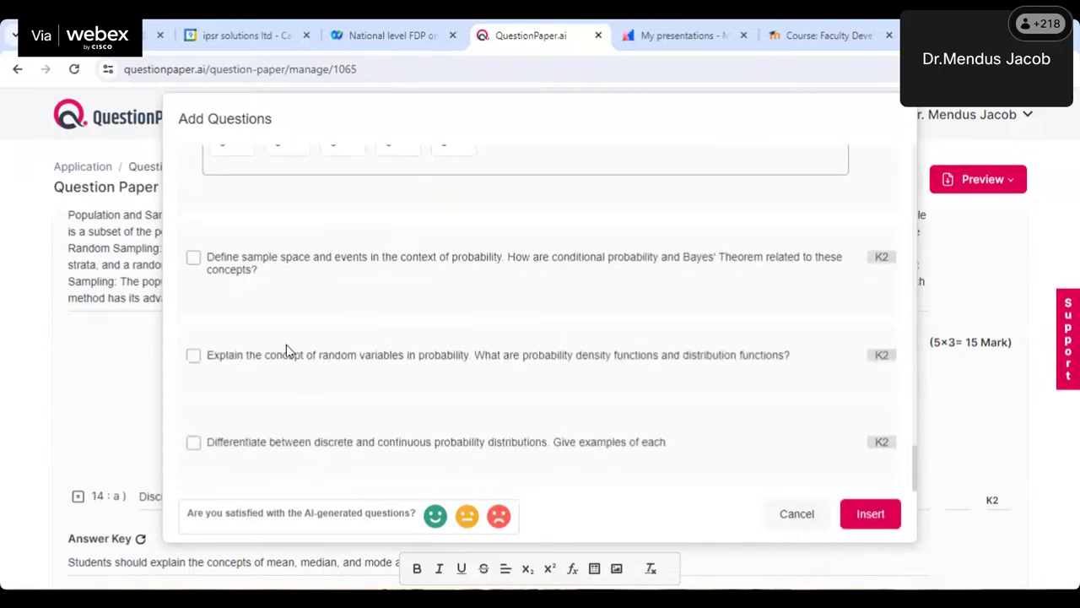
click(192, 356)
scroll(718, 262, down, 1)
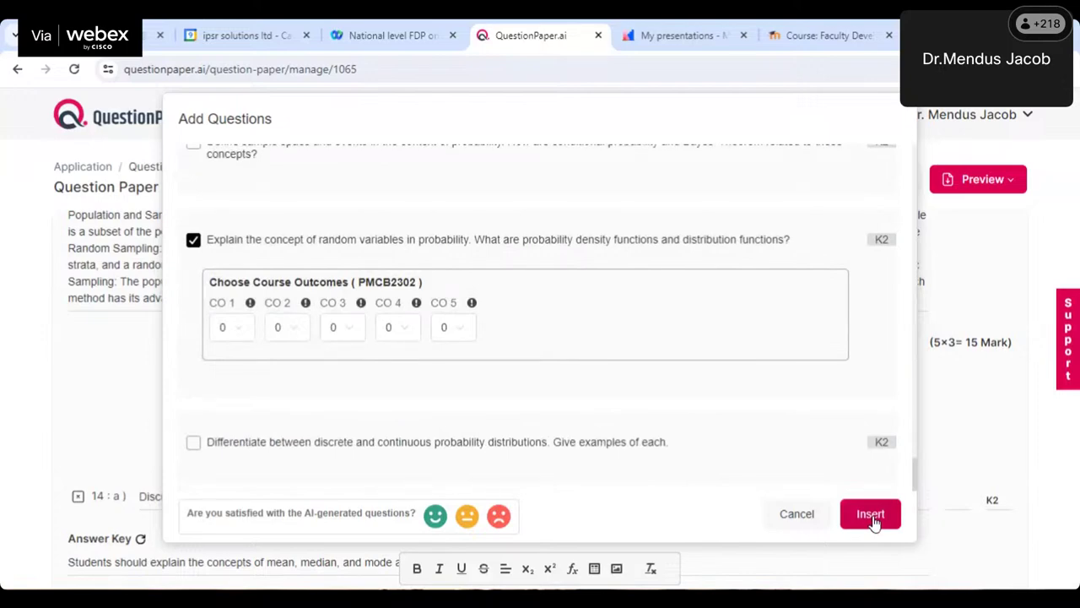
click(874, 524)
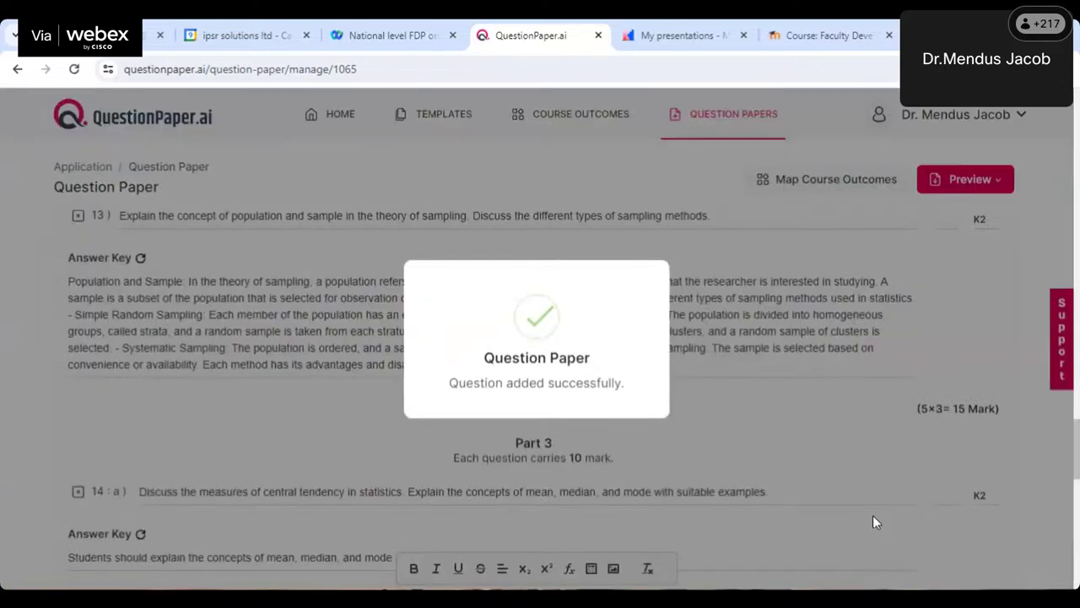
Review the Part 2 questions with their answer keys and regenerate the answer key of question 6 on linear regression
scroll(394, 437, up, 15)
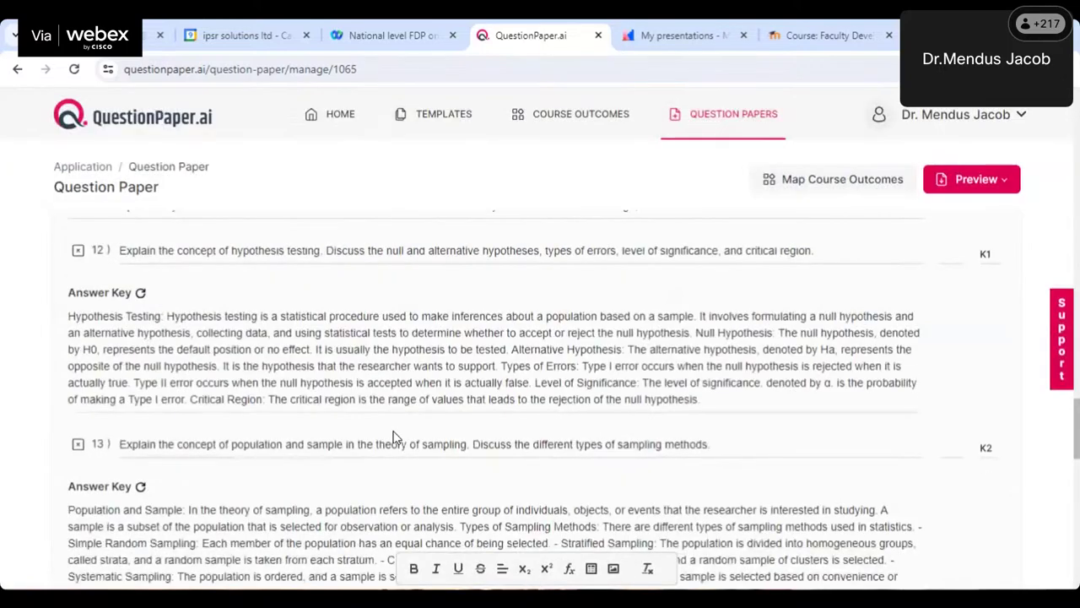
scroll(394, 437, up, 1)
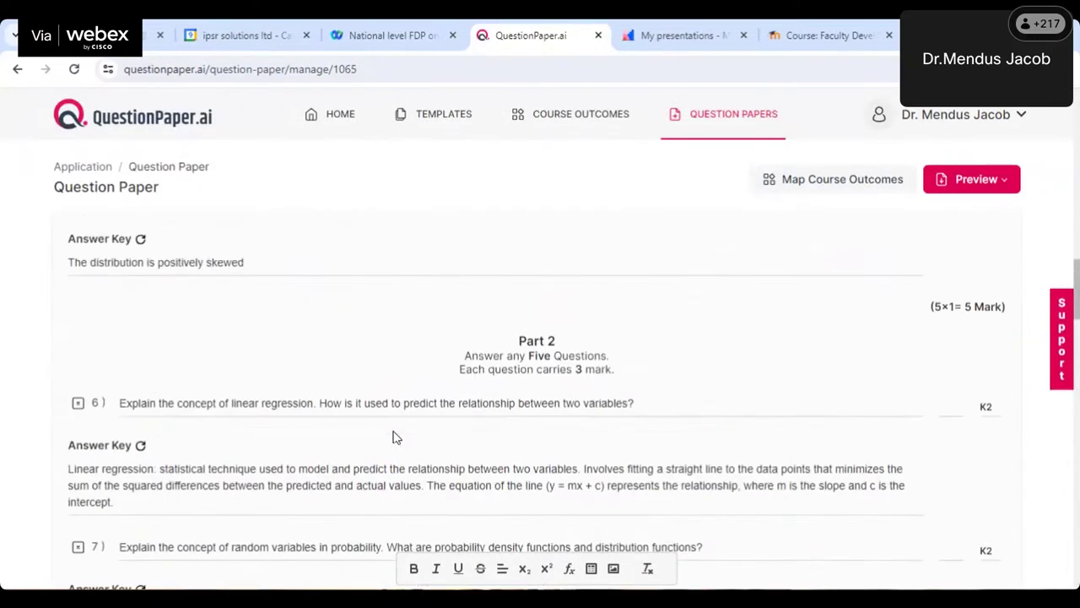
scroll(337, 413, down, 2)
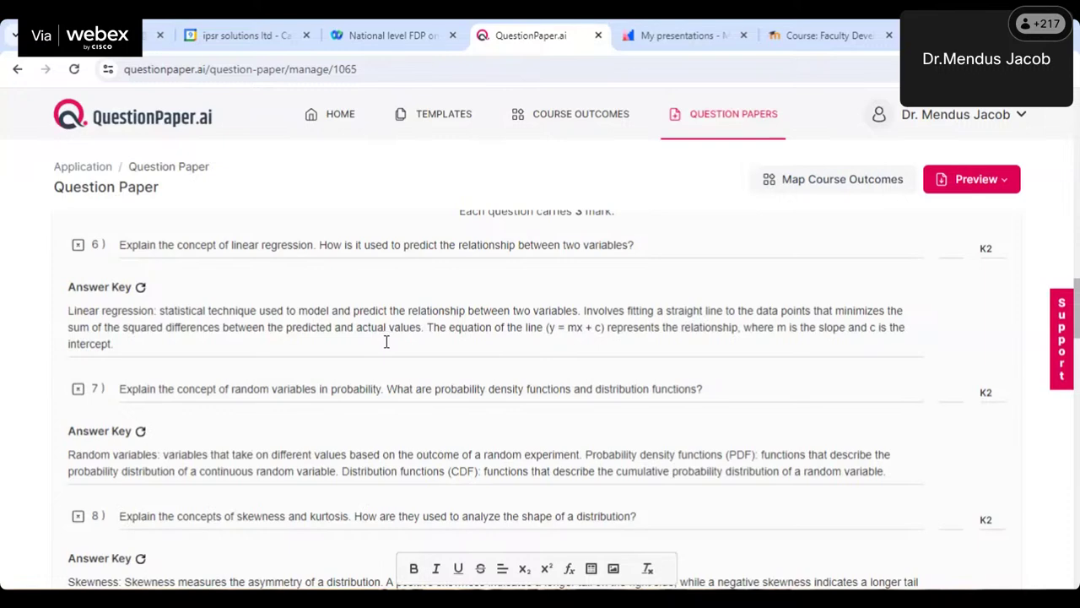
scroll(387, 342, down, 4)
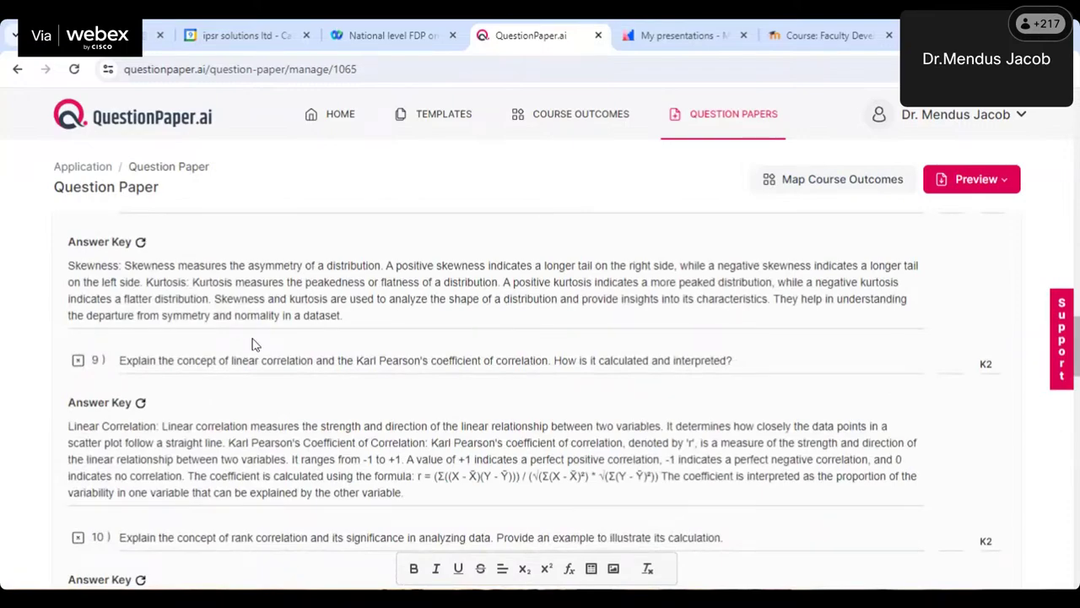
scroll(253, 344, down, 9)
scroll(255, 344, up, 10)
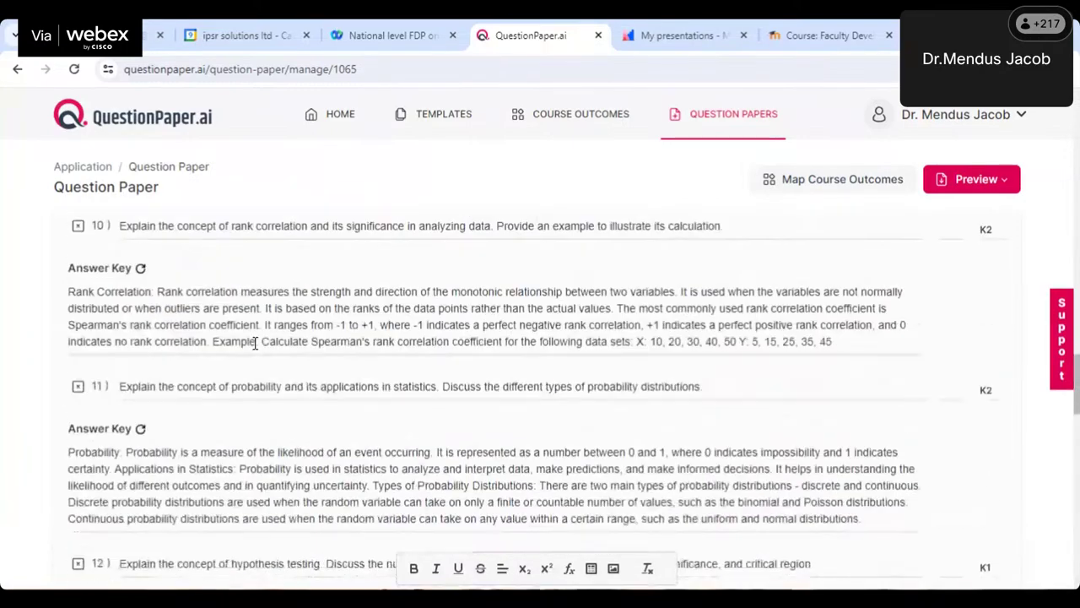
scroll(256, 348, up, 1)
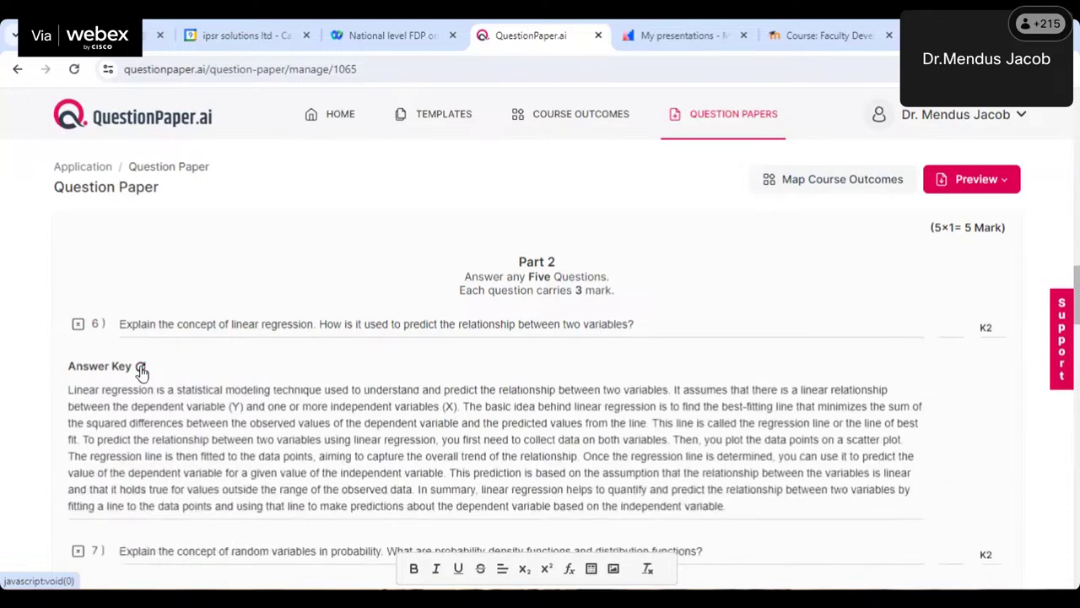
scroll(137, 364, down, 2)
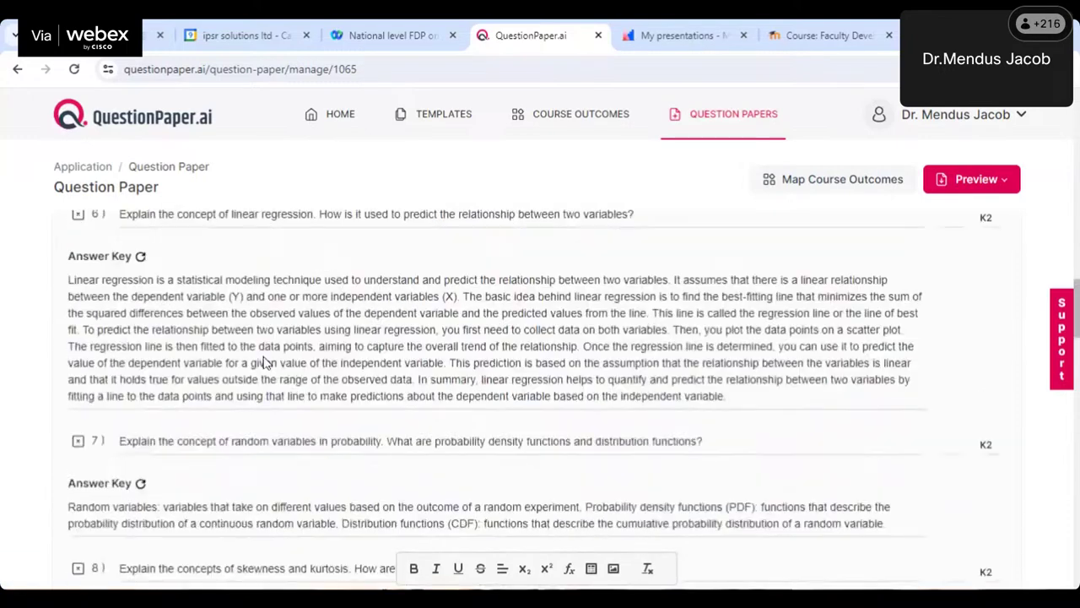
scroll(495, 397, up, 2)
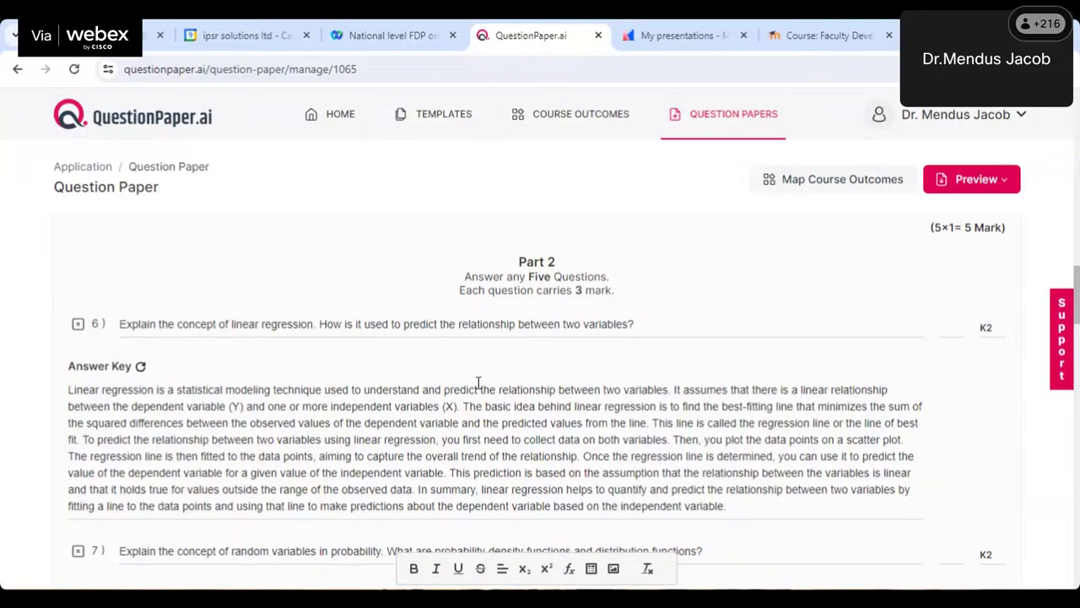
Map Part 1 course outcomes, setting CO 1 to 2 for question 1 and CO 2 to 3 for question 2, and update the paper
scroll(478, 383, up, 15)
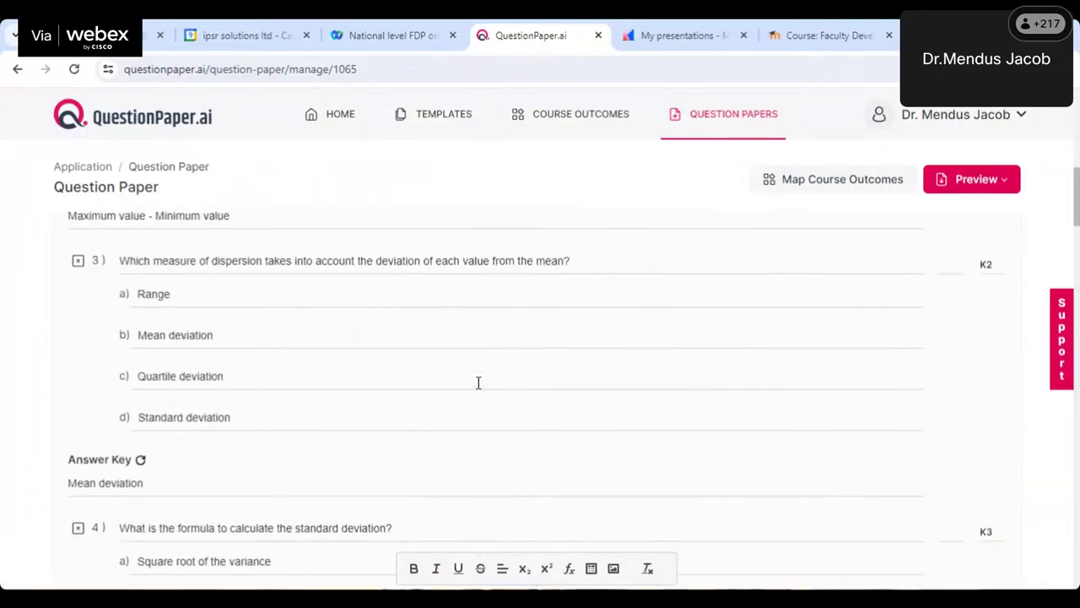
scroll(478, 383, up, 2)
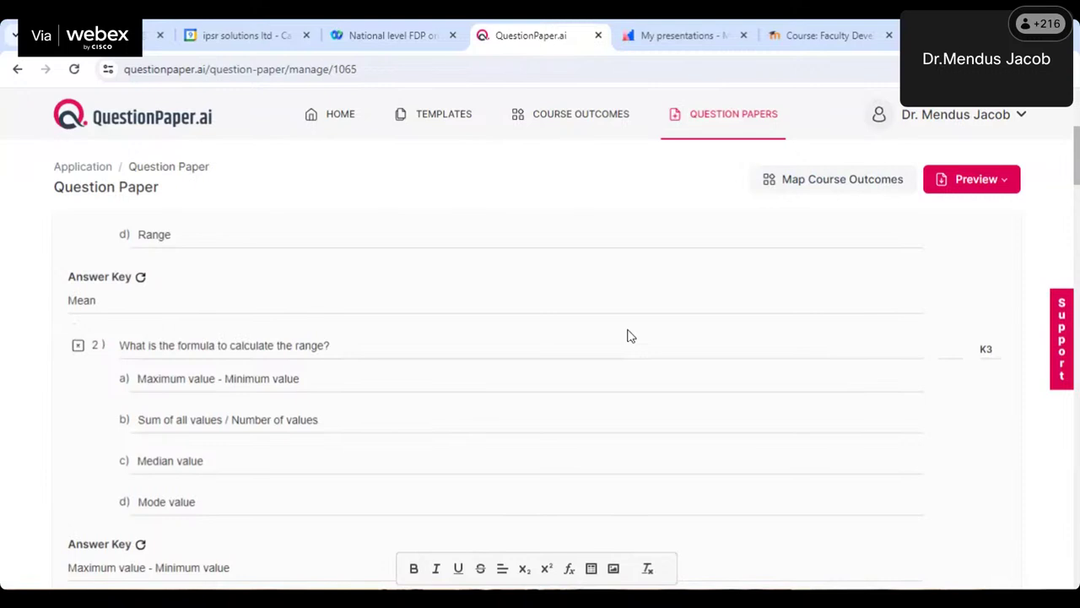
click(867, 187)
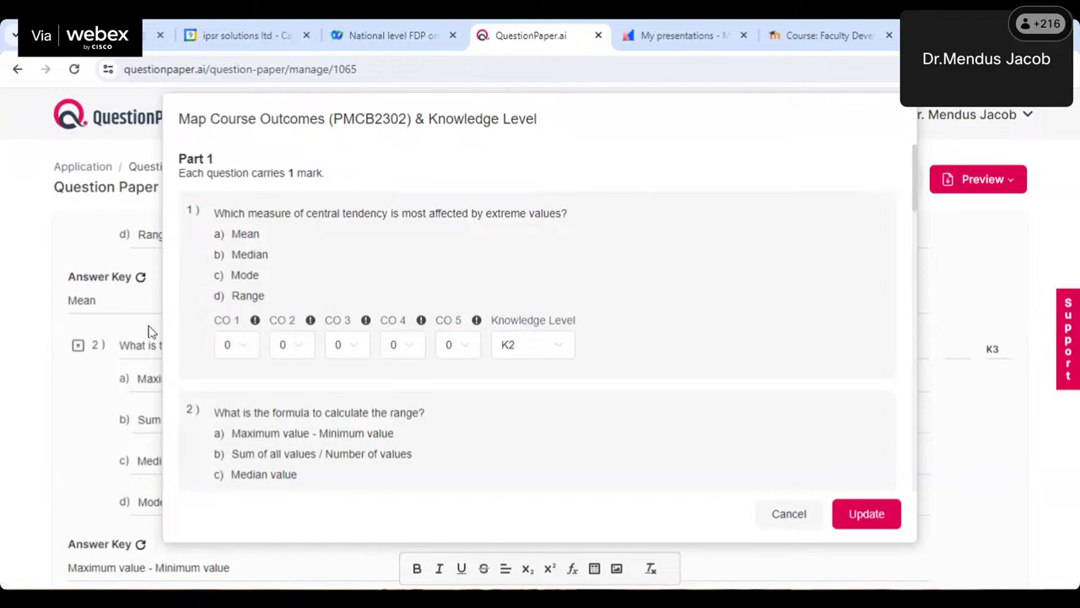
mouse_move(257, 322)
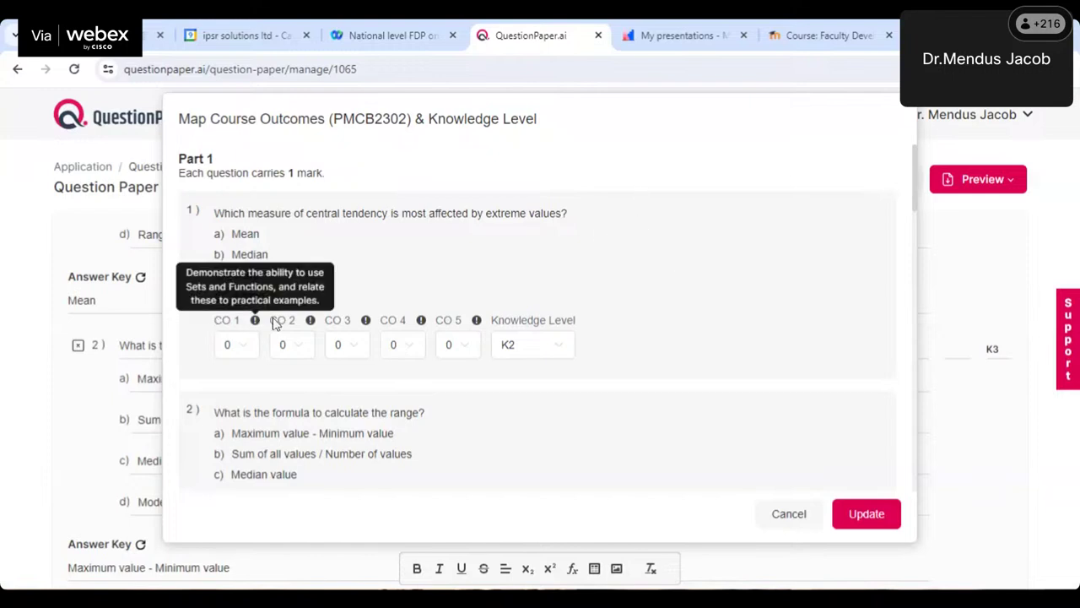
mouse_move(312, 323)
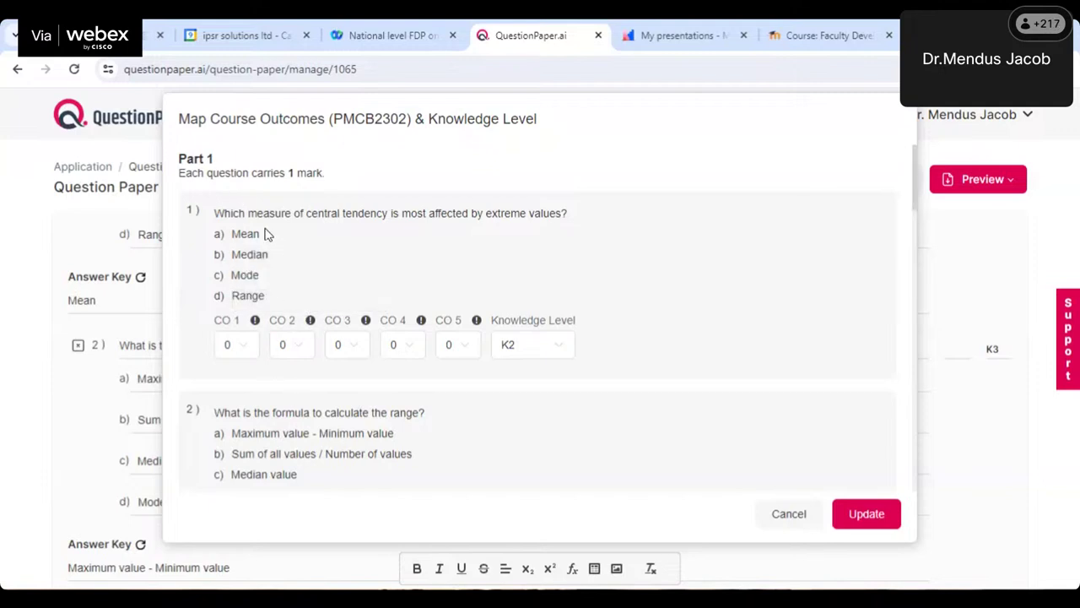
click(245, 350)
click(236, 396)
scroll(347, 412, down, 2)
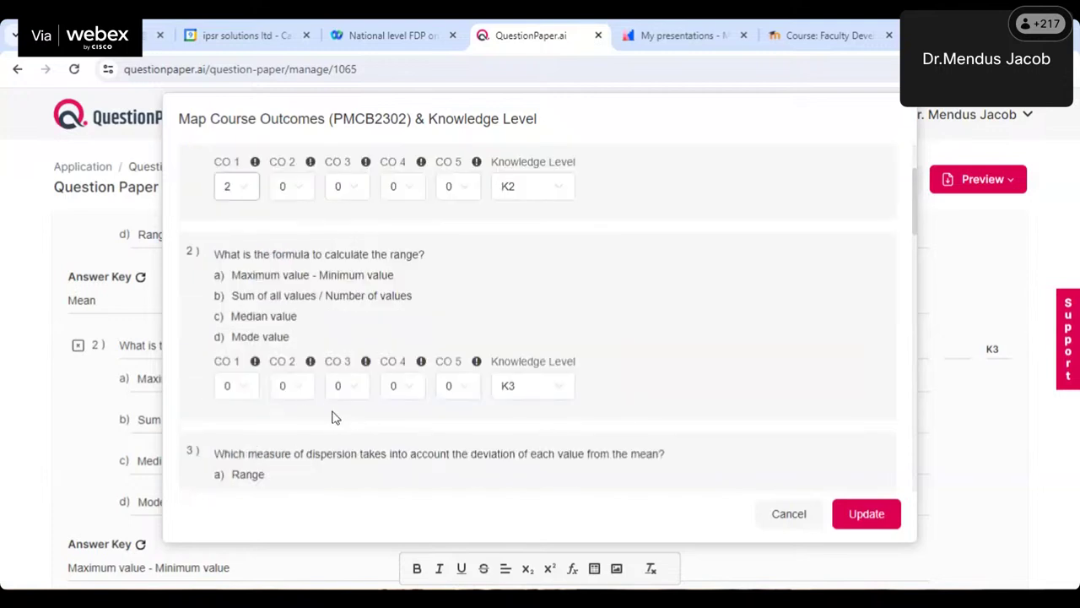
click(304, 391)
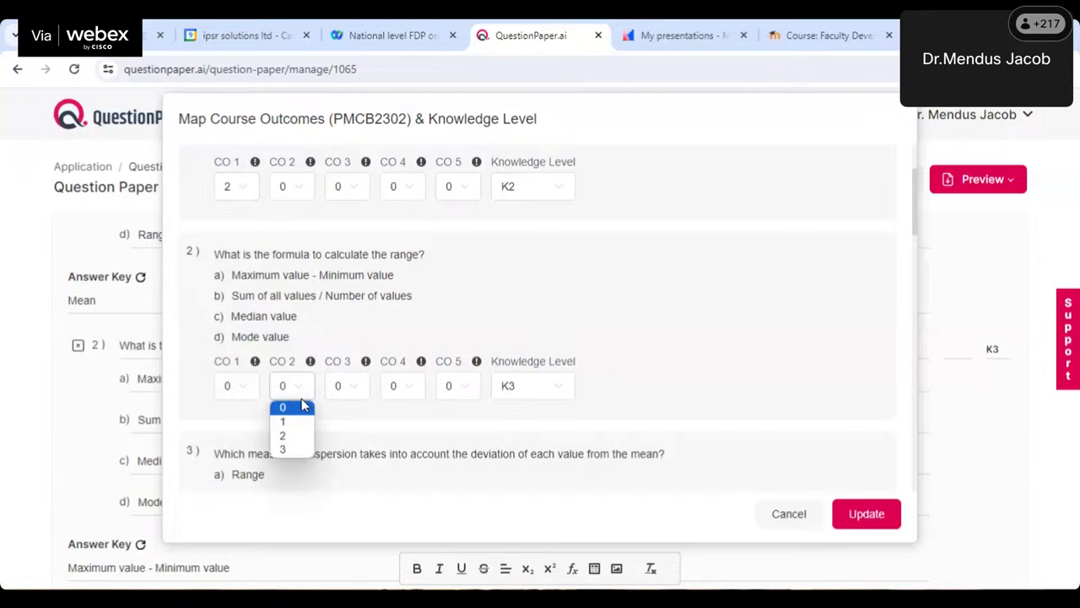
click(290, 449)
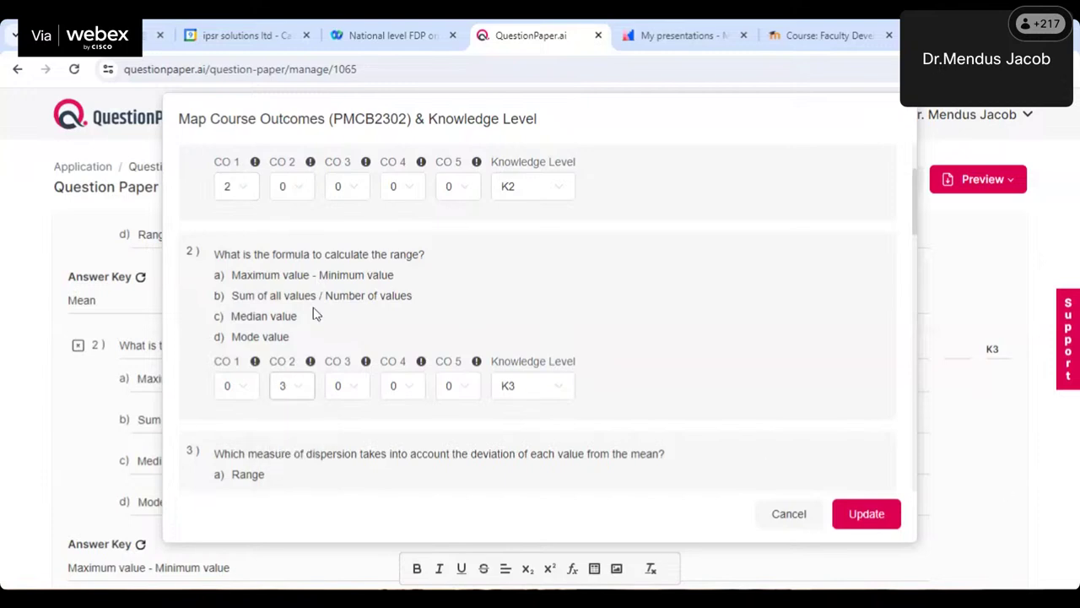
click(875, 522)
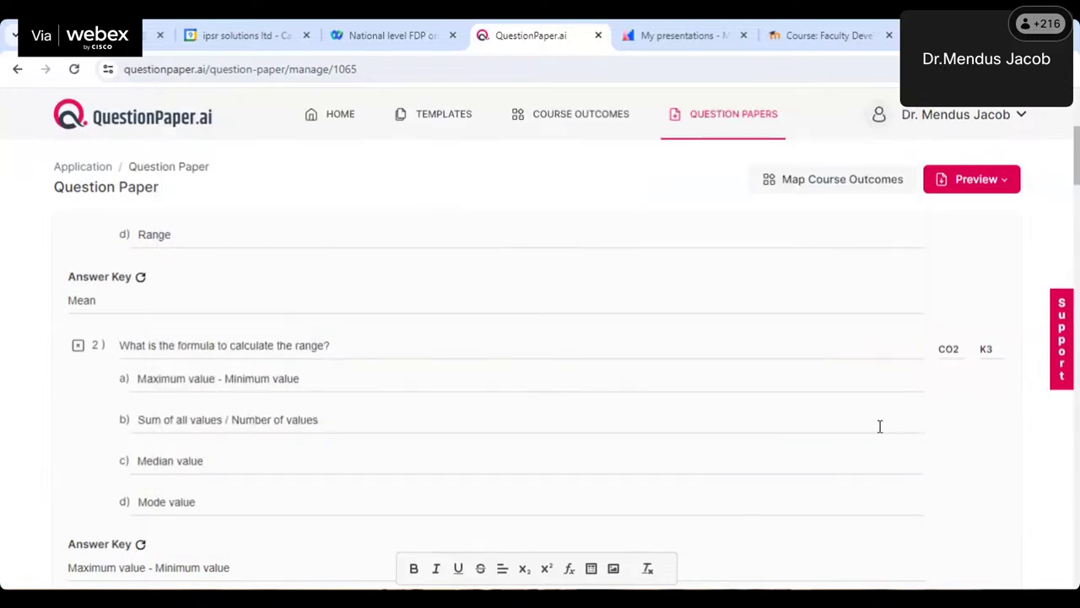
Check the course outcome labels on questions 1 and 2, then preview the question paper without answers and examine its questions across both pages
scroll(878, 425, up, 4)
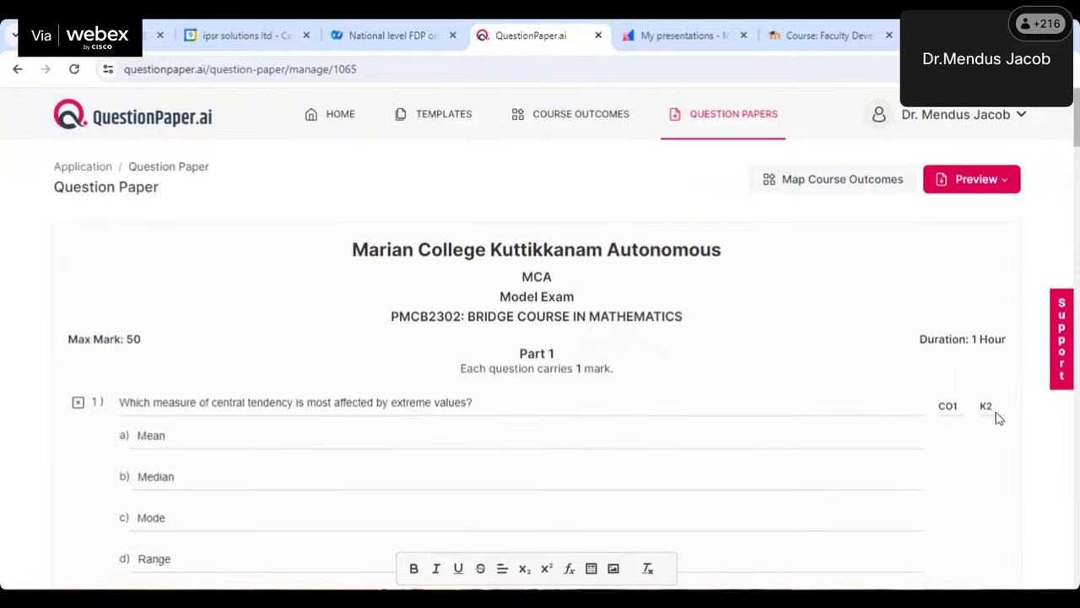
scroll(998, 417, down, 1)
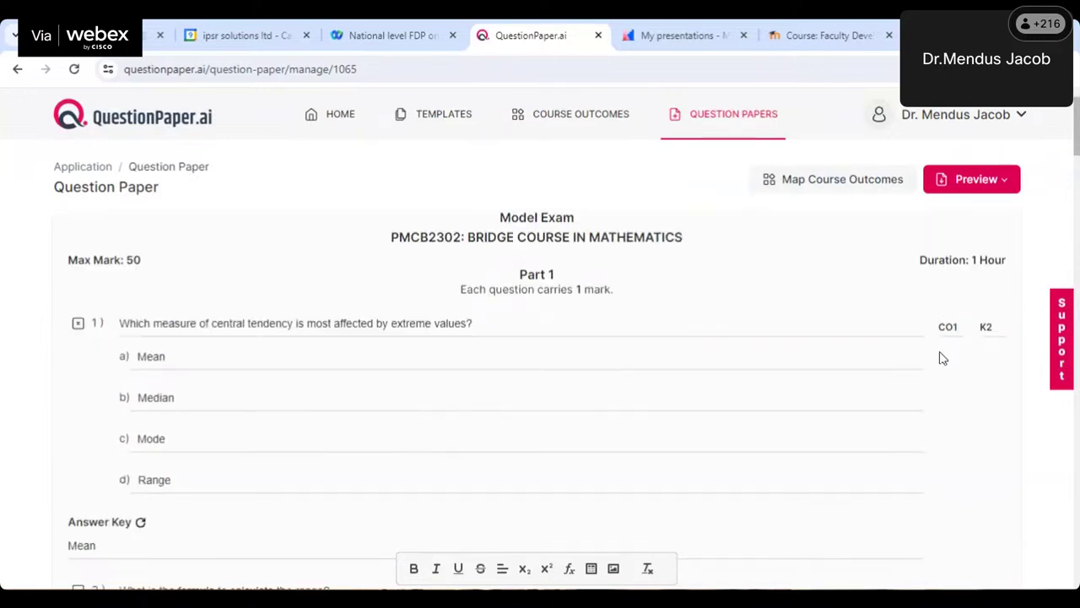
scroll(946, 352, down, 2)
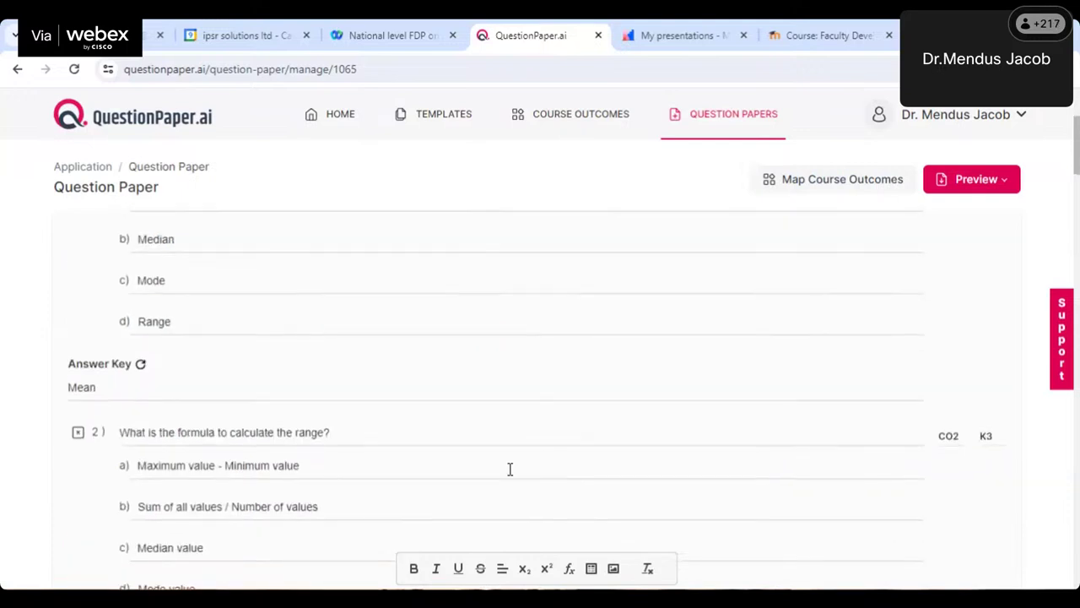
scroll(847, 420, up, 3)
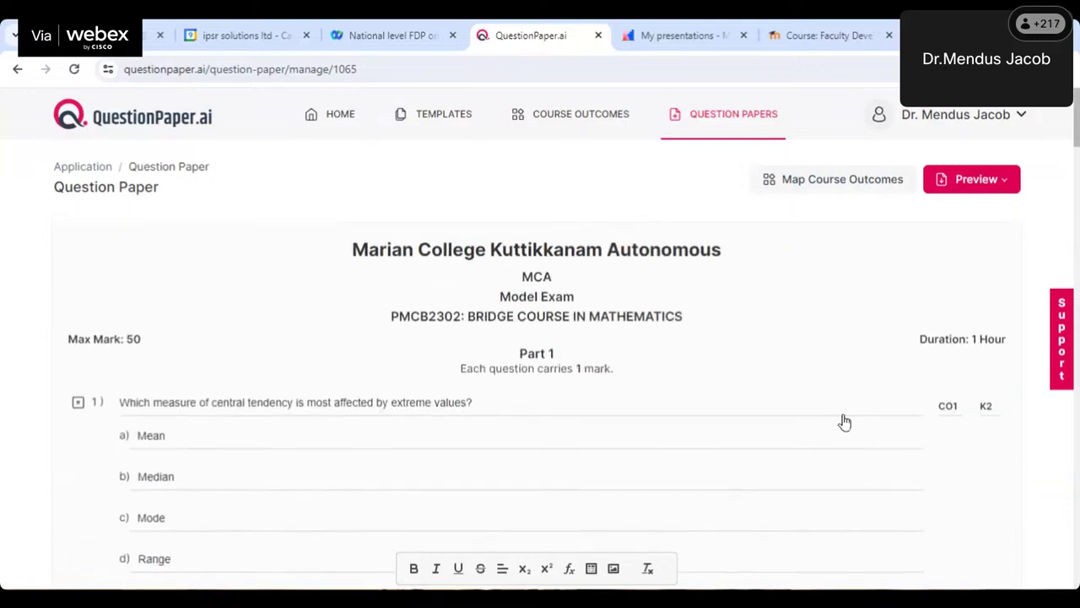
click(1009, 184)
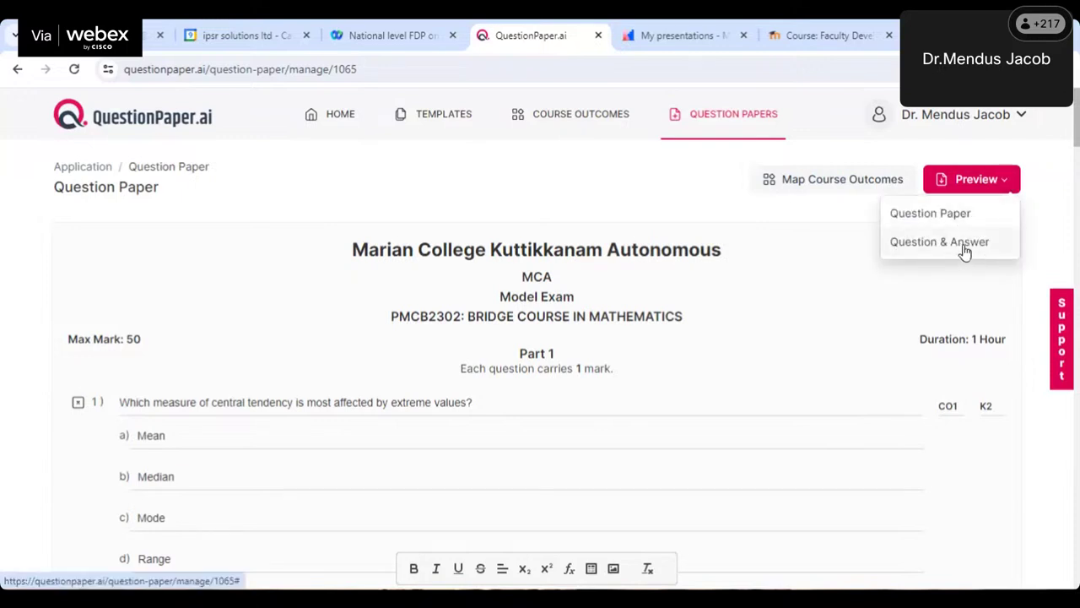
click(933, 216)
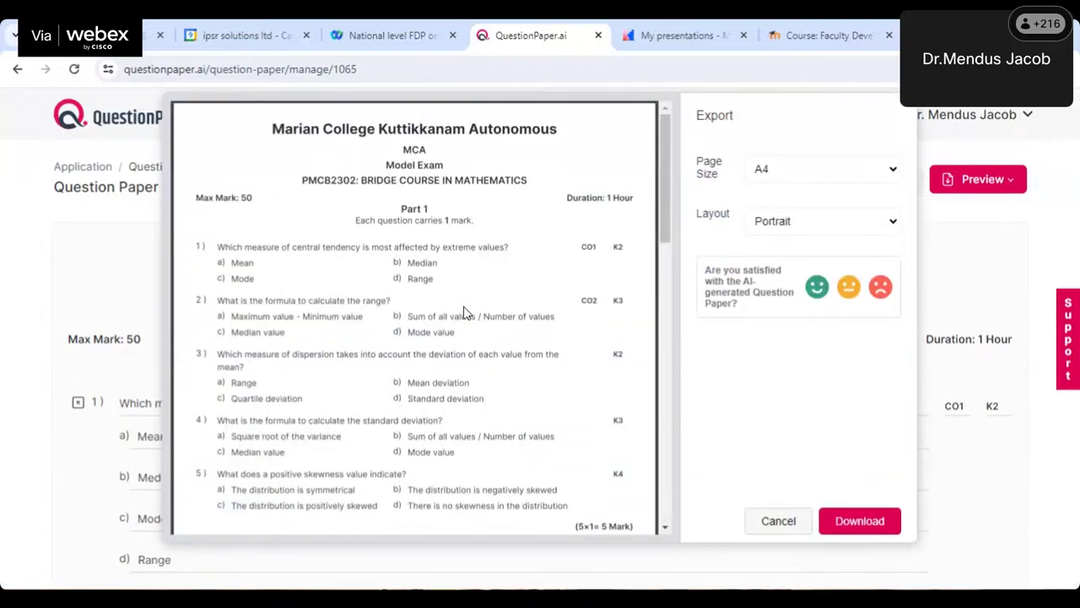
scroll(463, 312, down, 10)
scroll(462, 314, down, 4)
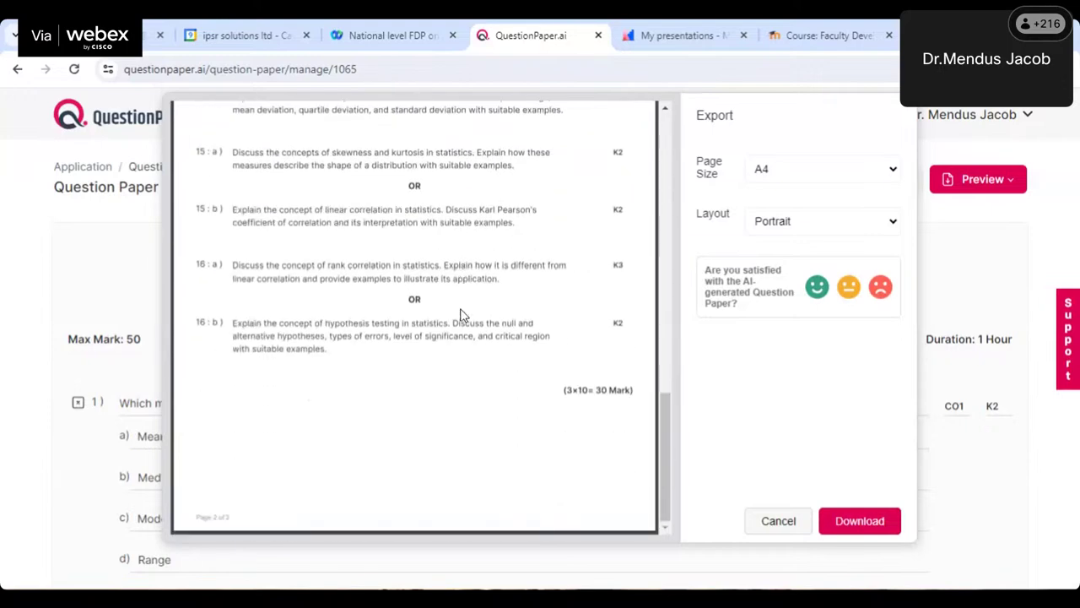
scroll(462, 314, up, 8)
scroll(463, 314, up, 5)
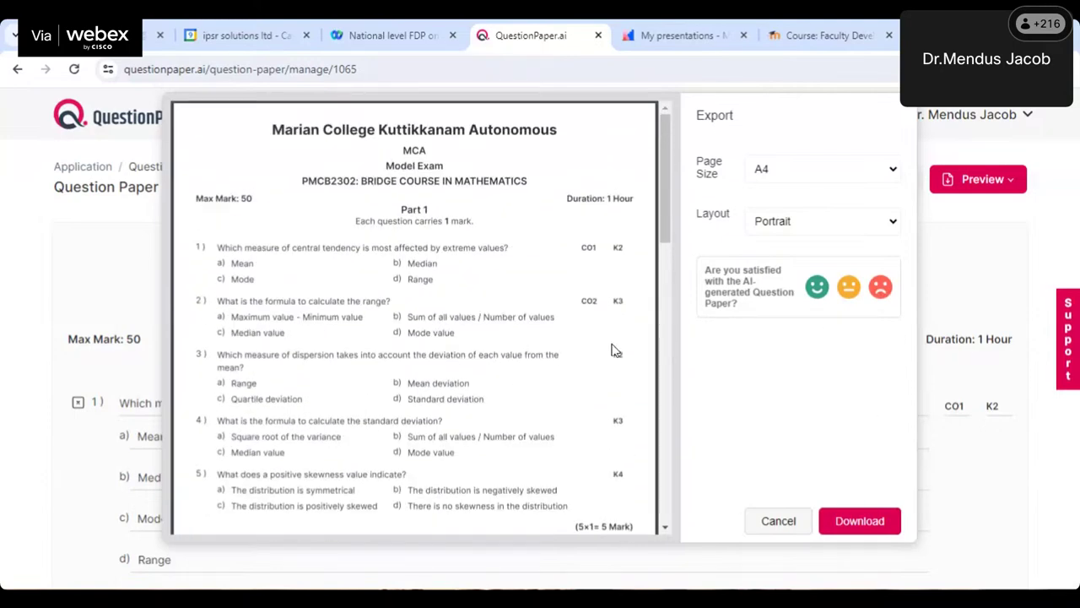
scroll(504, 340, down, 4)
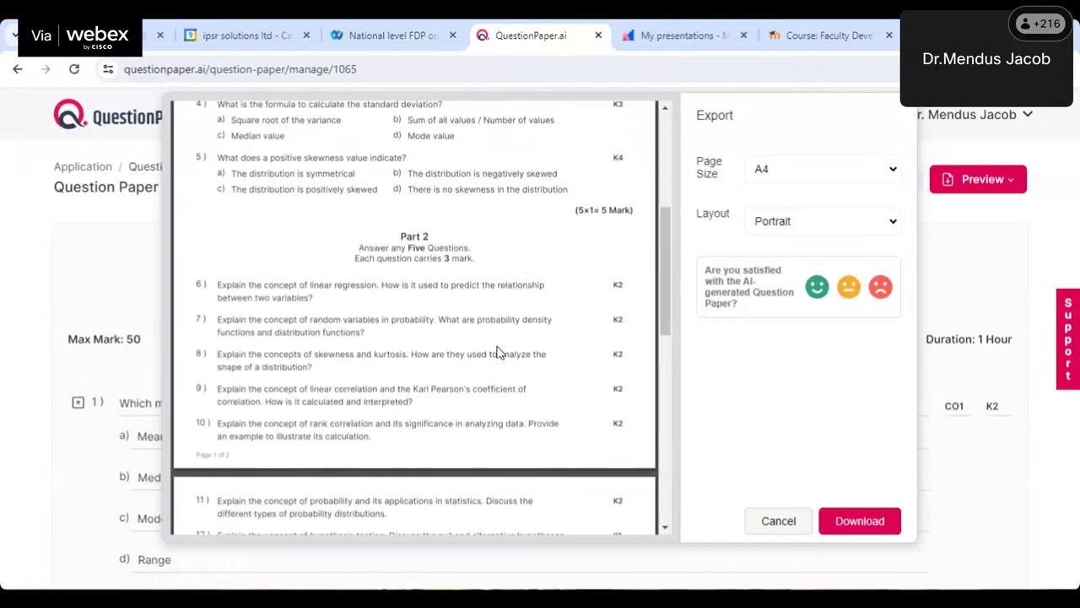
Look through the remaining questions of the previewed Model Exam paper up to its end, and close the preview
scroll(498, 359, down, 8)
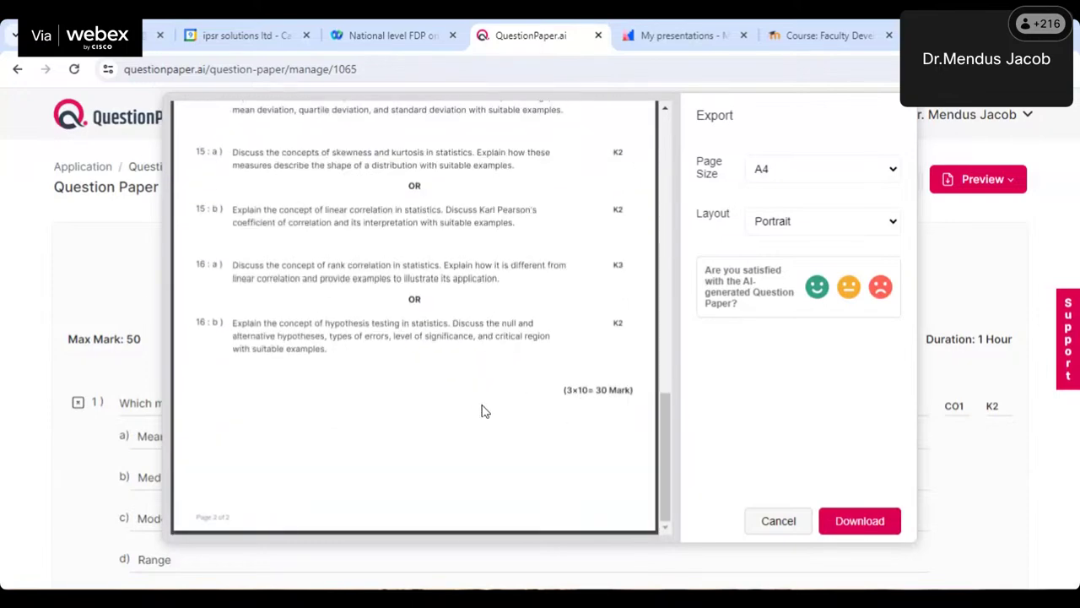
scroll(484, 411, up, 12)
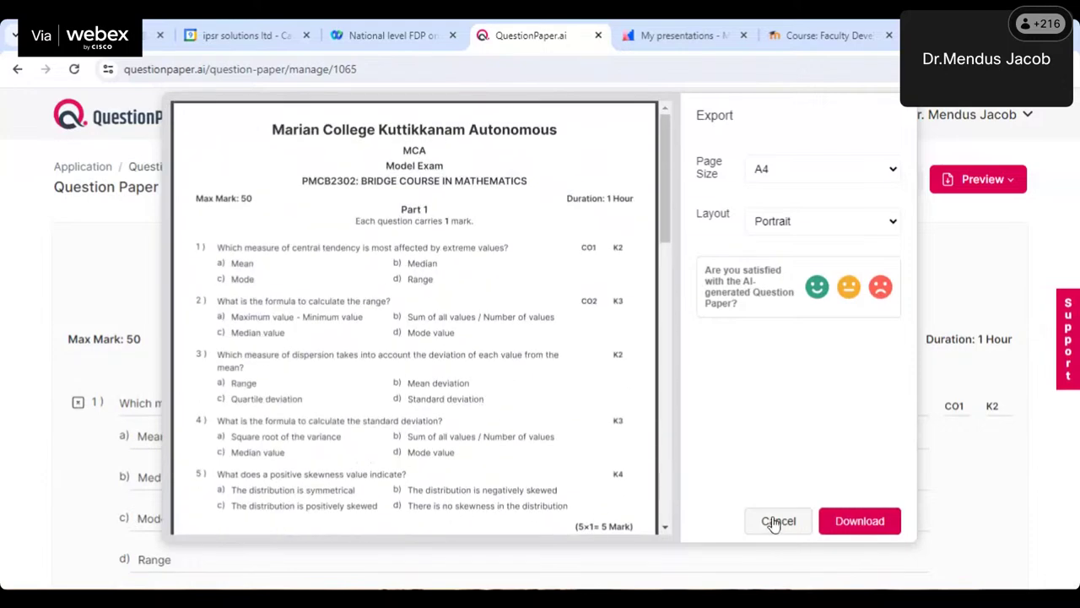
key(Escape)
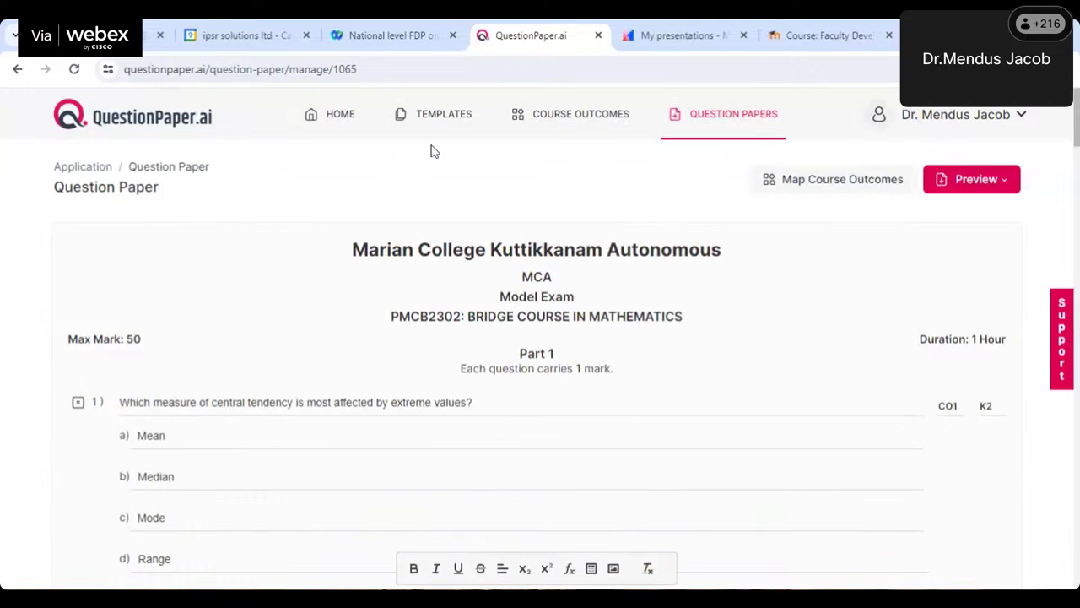
Reopen the most recently created Model Exam from the list of question papers, going through its exam details to the paper itself
click(339, 119)
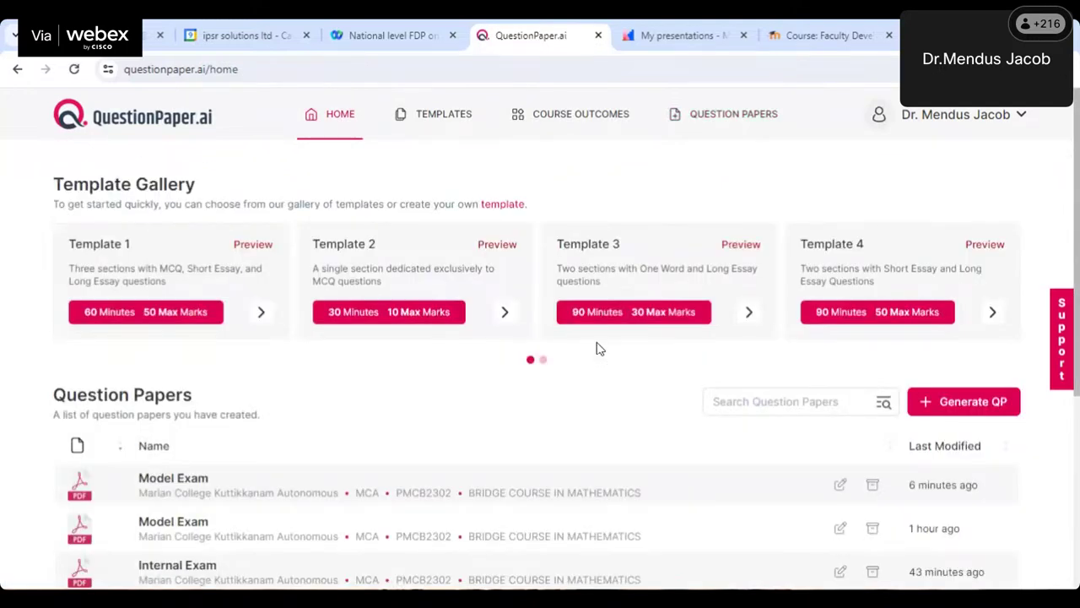
scroll(608, 372, down, 2)
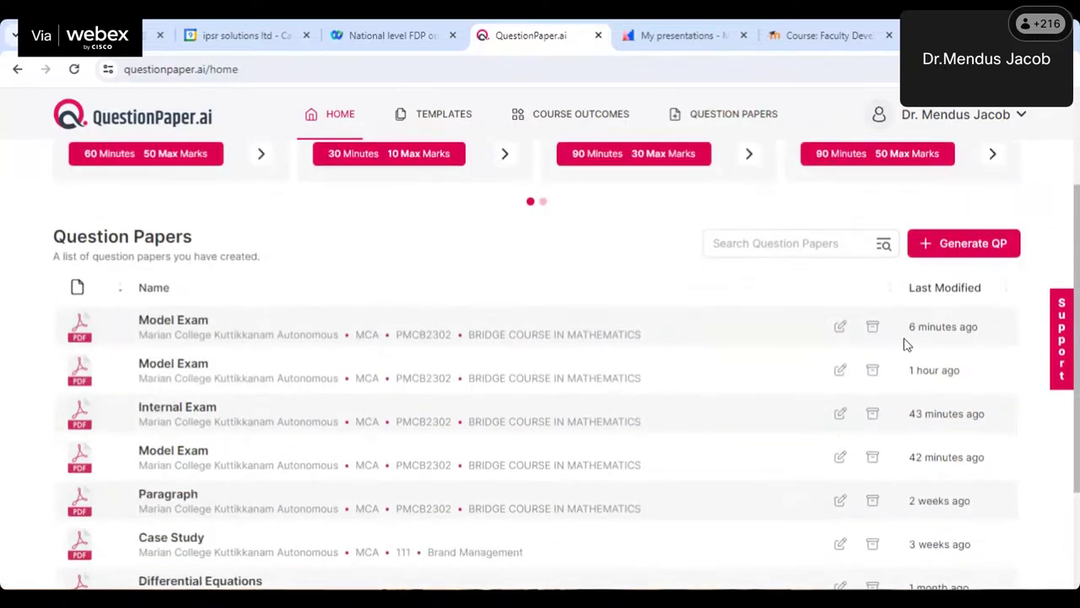
click(841, 330)
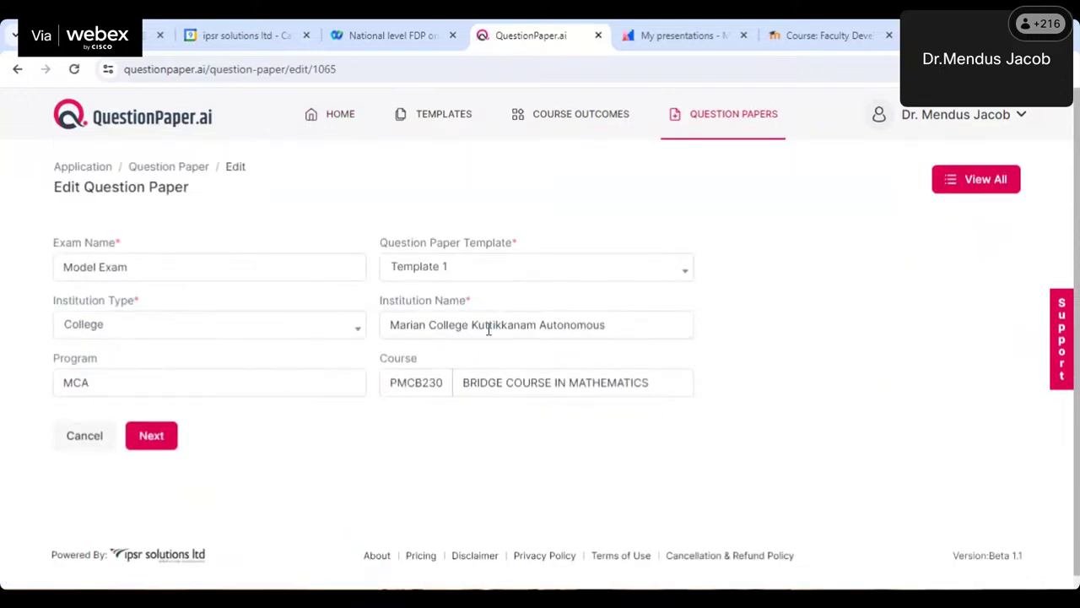
click(155, 442)
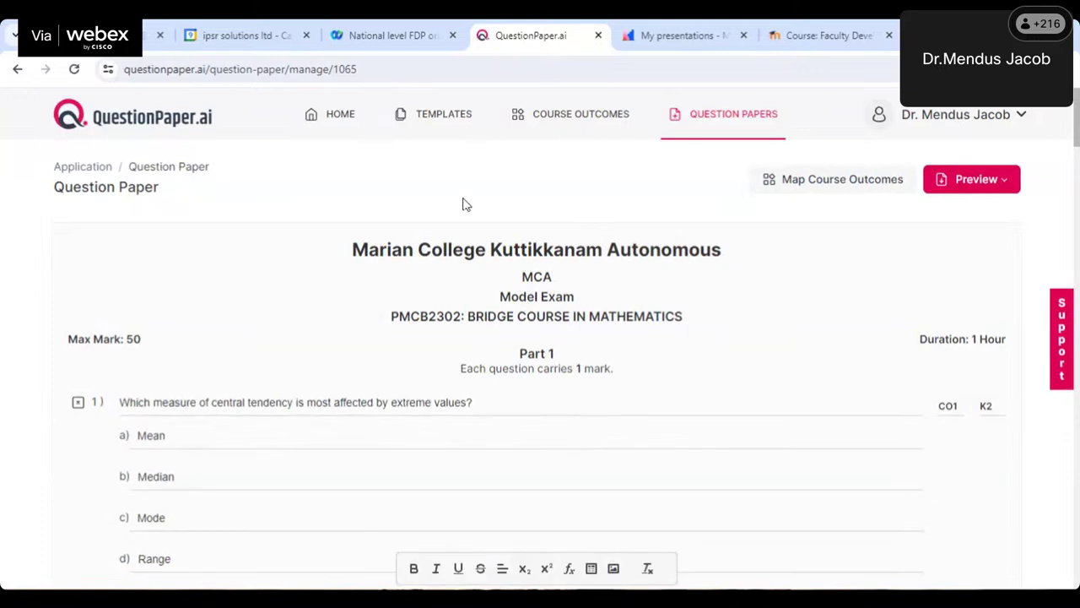
Look over the layout of Template 1 from the template gallery and start a new question paper based on it
click(341, 117)
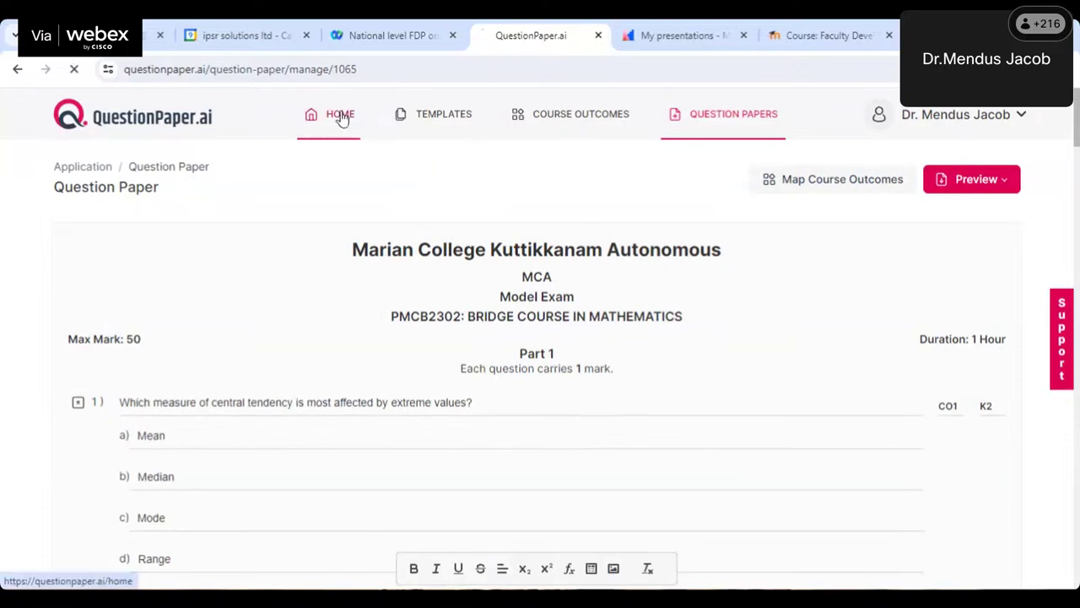
click(292, 312)
scroll(551, 379, down, 4)
scroll(552, 389, up, 5)
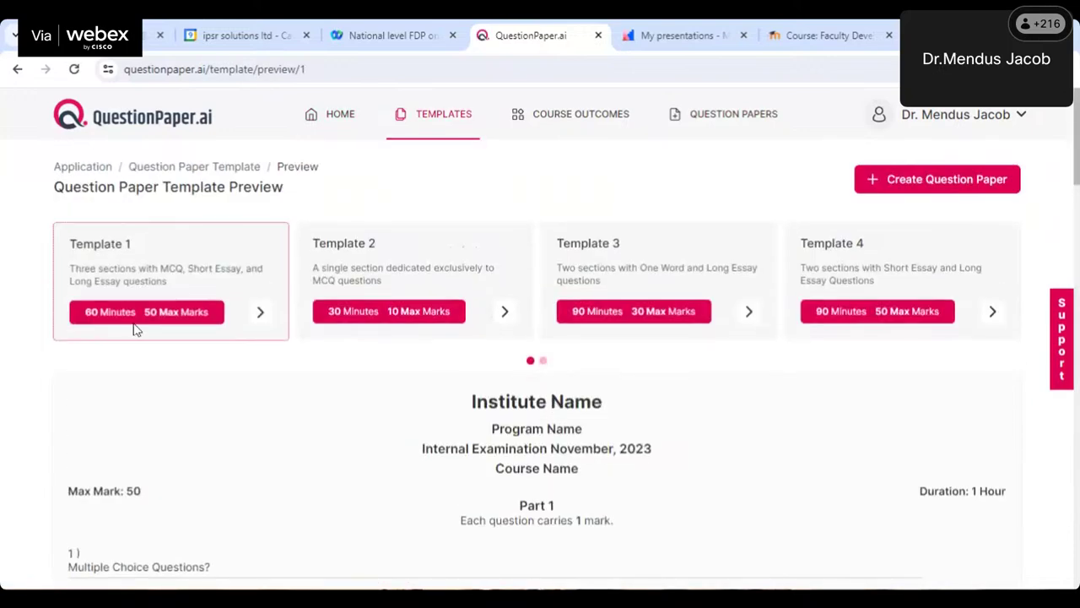
click(988, 187)
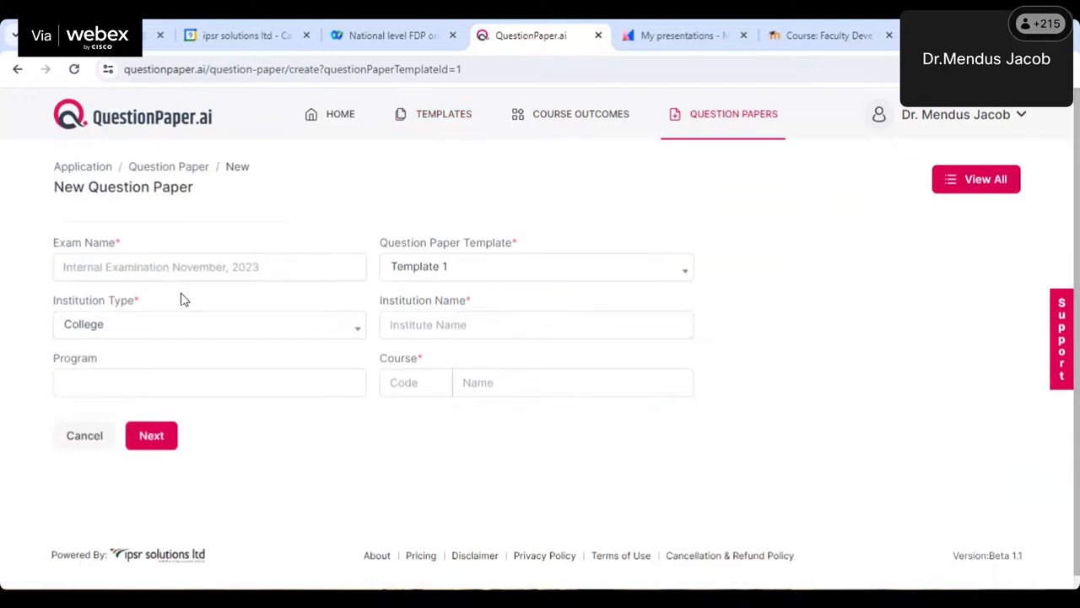
Set the exam name to Internal Exam, the institution to Marian College Kuttikkanam Autonomous and the program to MCA
click(238, 274)
click(212, 313)
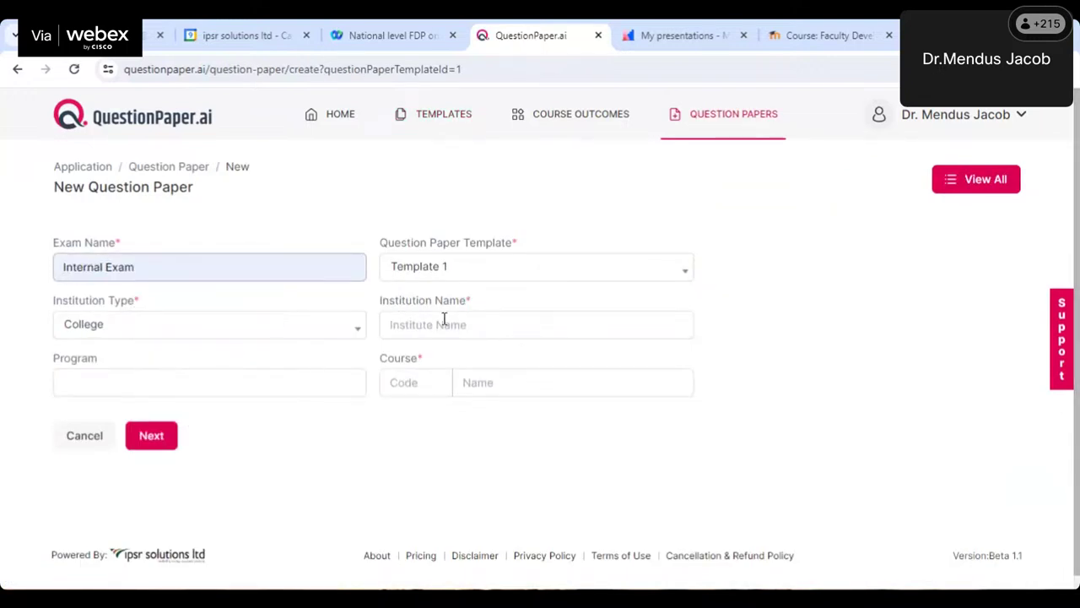
click(444, 320)
click(517, 374)
click(162, 383)
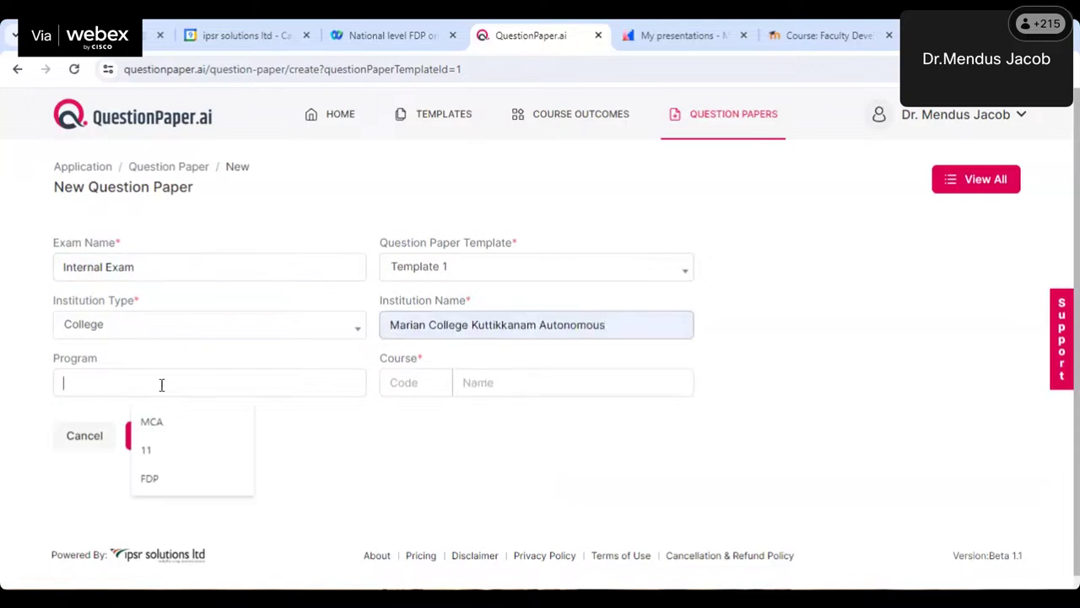
click(155, 421)
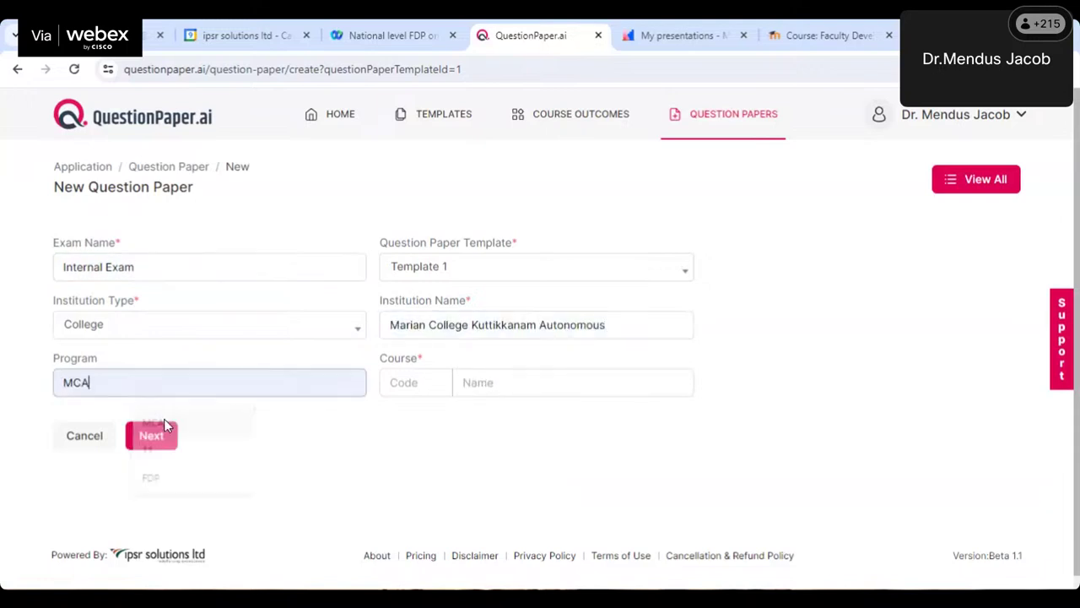
Set the course to code PMCB2302 and name BRIDGE COURSE IN MATHEMATICS, and continue to the generation settings
click(432, 381)
click(478, 415)
click(501, 382)
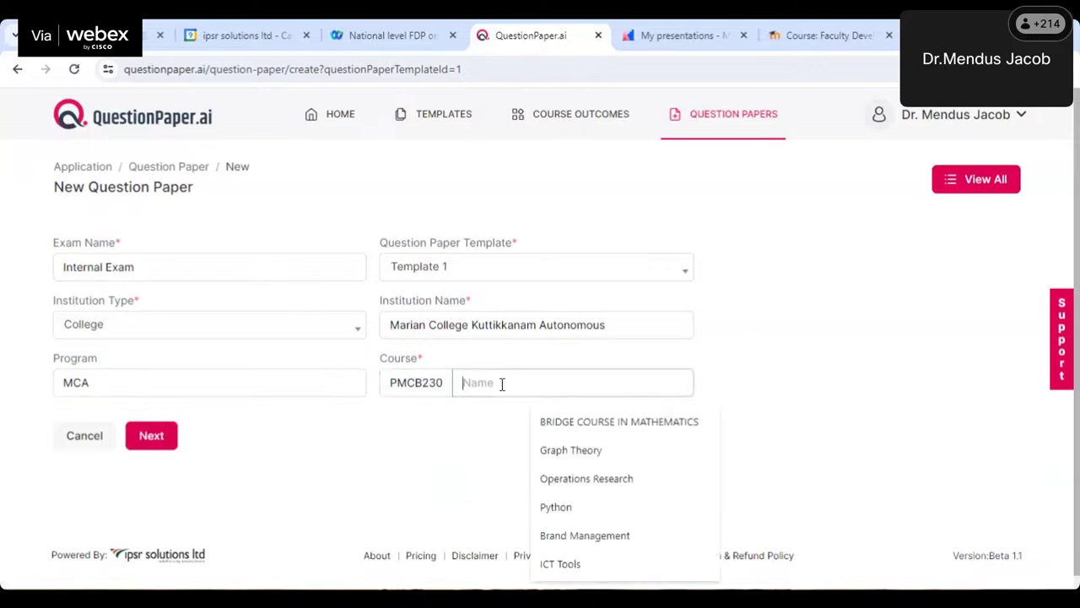
click(611, 424)
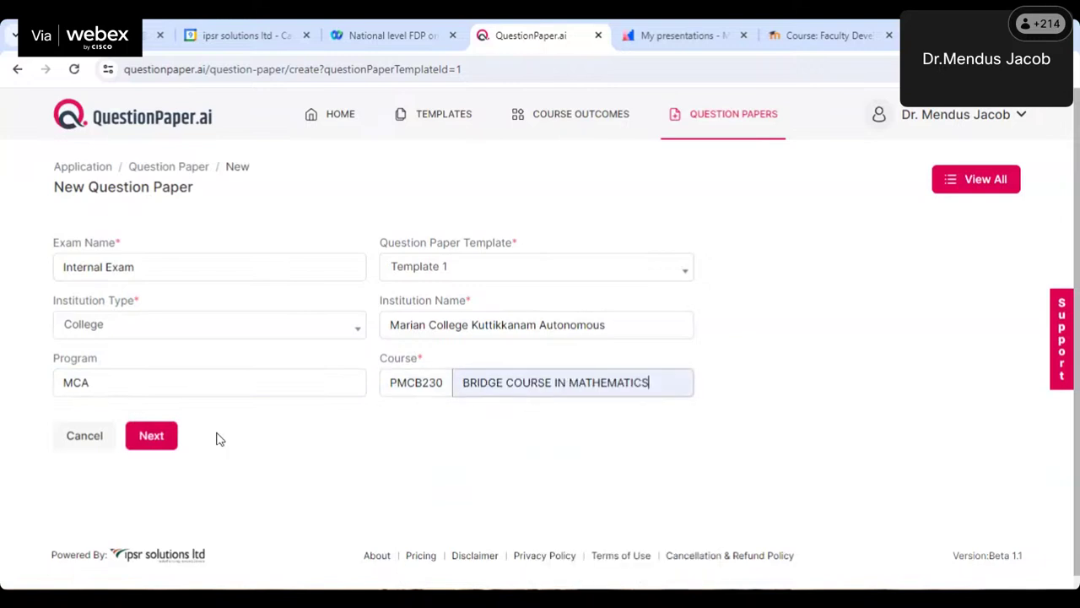
click(152, 445)
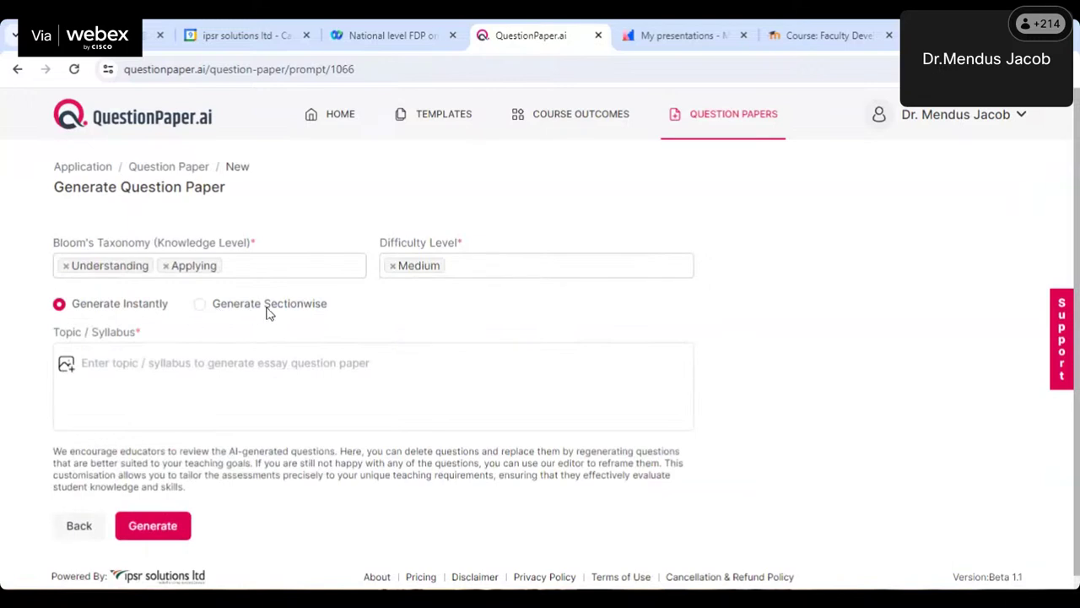
Create the Internal Exam paper with Generate Sectionwise and look through its blank question slots in Part 1 and Part 2
click(200, 305)
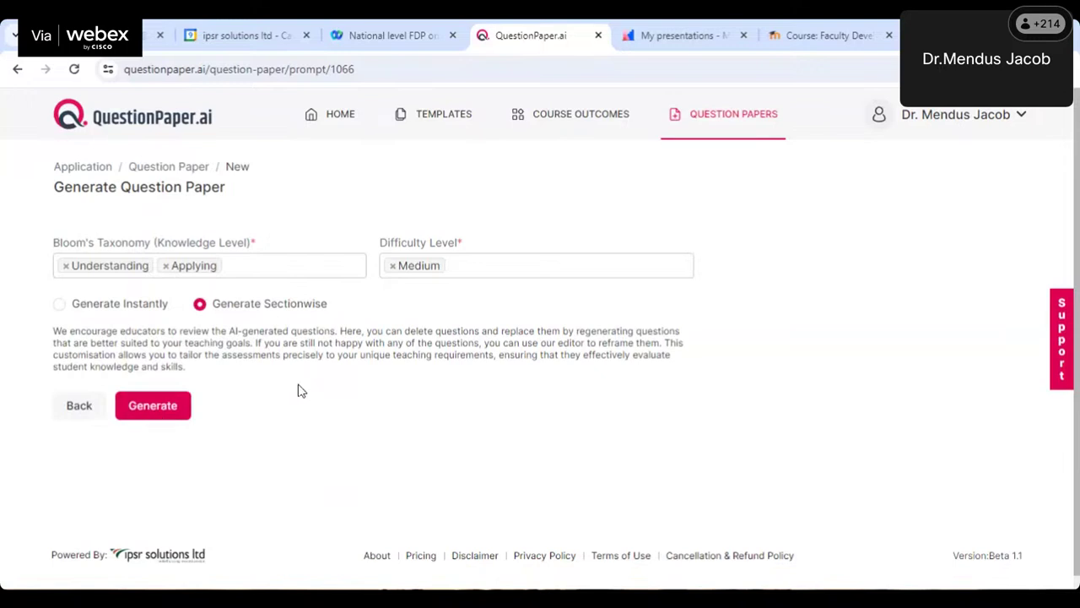
click(164, 397)
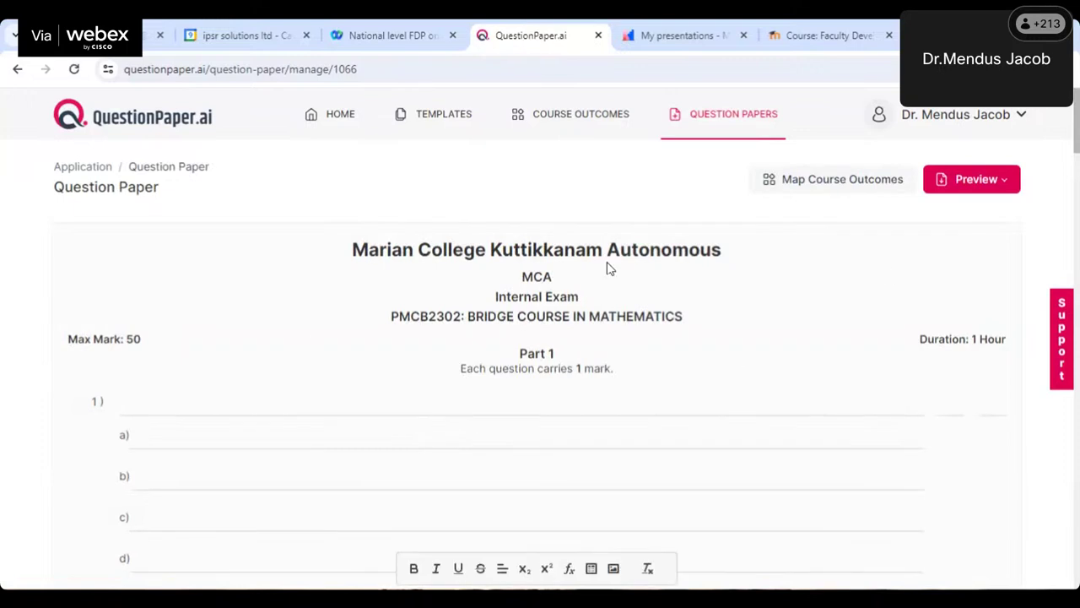
scroll(613, 287, down, 5)
scroll(620, 310, down, 11)
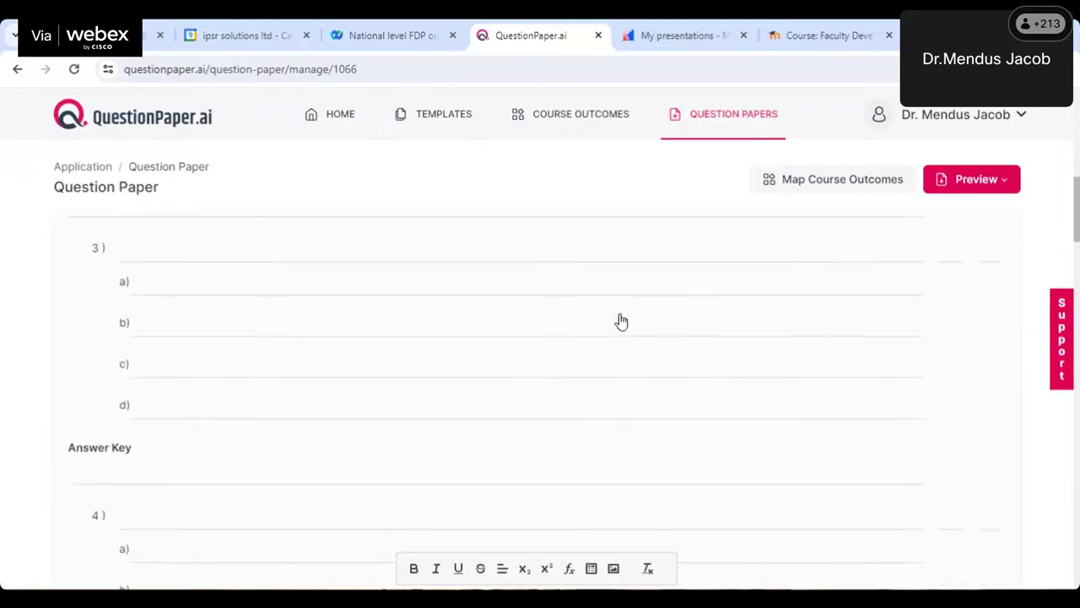
scroll(590, 314, down, 10)
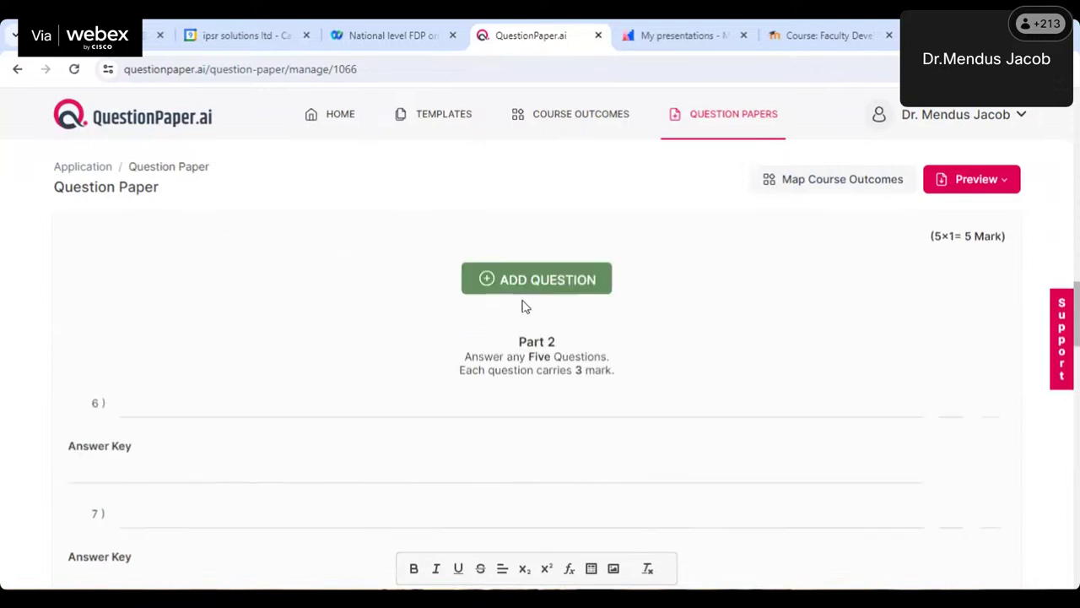
scroll(525, 304, up, 15)
scroll(525, 304, up, 5)
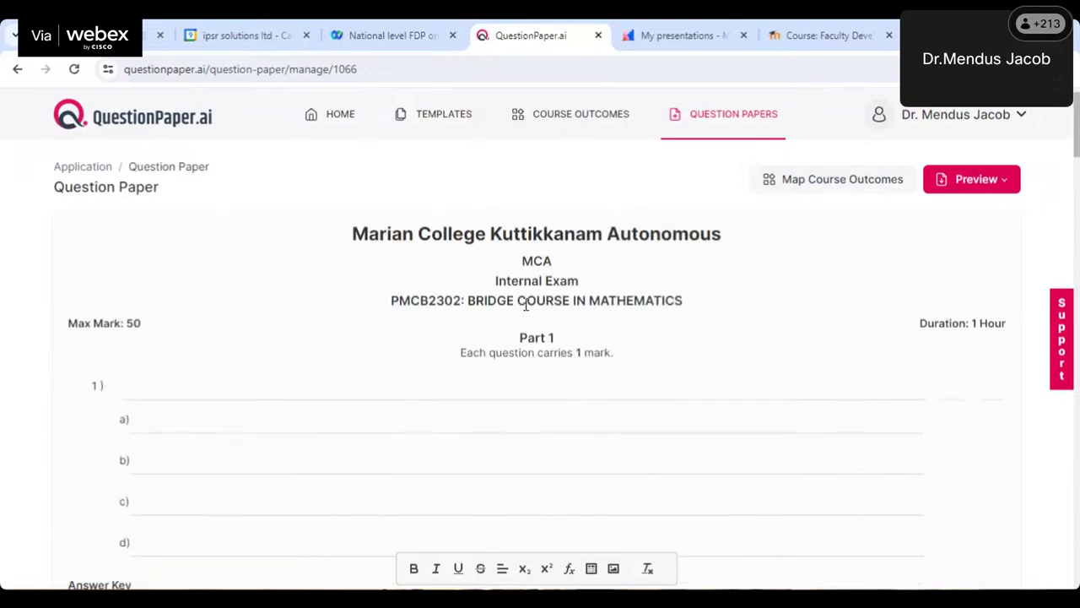
Generate multiple choice questions for Part 1 from the syllabus of Module 4: Basic Statistics and Module 5: Probability and Statistics
scroll(462, 312, down, 11)
scroll(481, 330, down, 6)
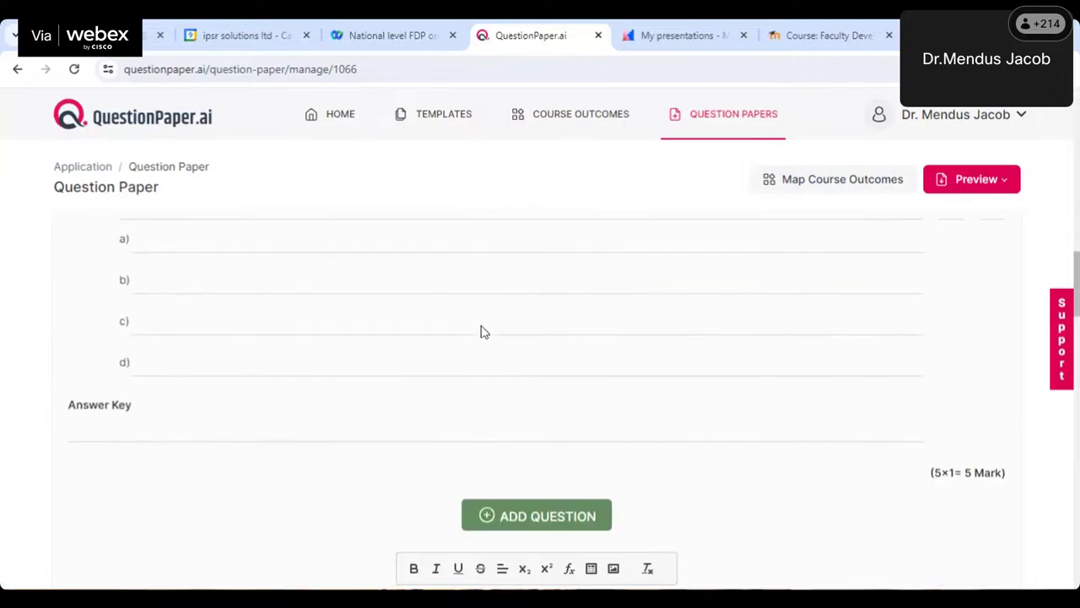
click(547, 282)
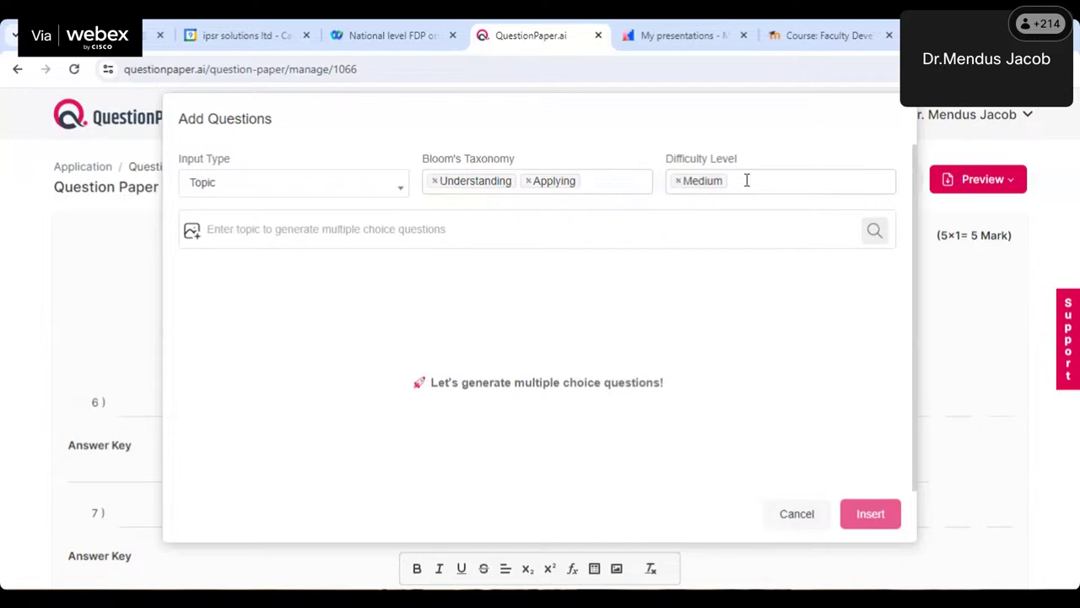
click(253, 234)
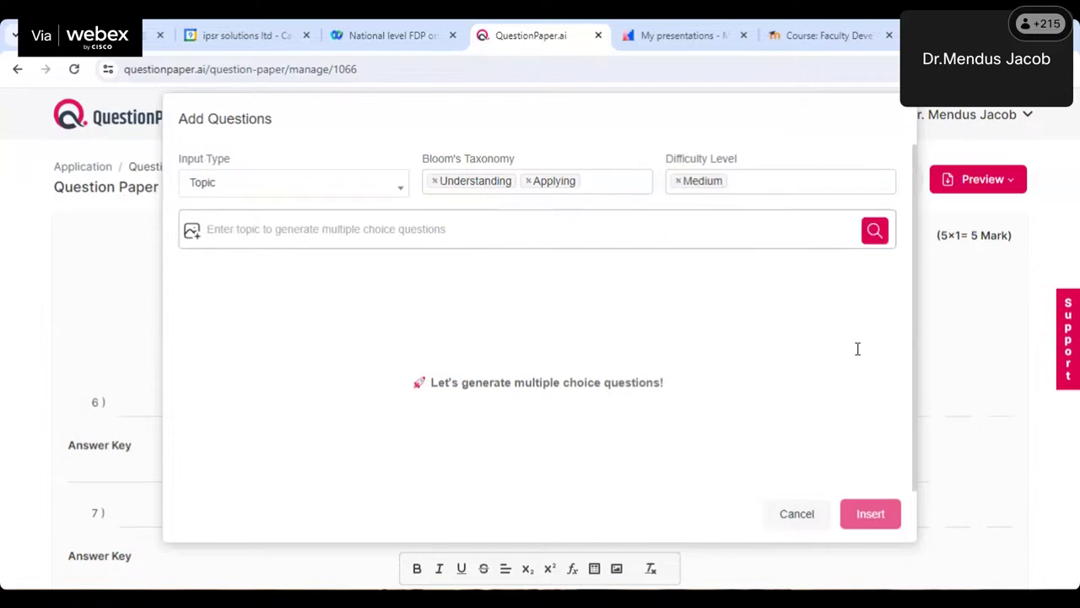
text(Module 4: Basic Statistics (8 Hours) Basic Statistics: Measures of central tendency: mean, median, mode. Measures of dispersion- Range, Mean deviation, Quartile deviation and Standard deviation. Moments, Skewness and Kurtosis, Linear correlation, Karl Pearson's coefficient of Correlation, Rank correlation and linear regression. Module 5: Probability and Statistics (8 Hours) Probability and Statistics: Sample space, Events, Conditional probability, Bayes Theorem, Random variables, Probability density functions and distribution functions, Discrete probability distributions - Binomial, Poisson distribution. Continuous probability distributions- uniform distribution and normal distribution. Theory of Sampling: Population and sample, Types of sampling. Testing of Hypothesis: Null and alternative hypothesis, types of errors, level of significance, critical region.)
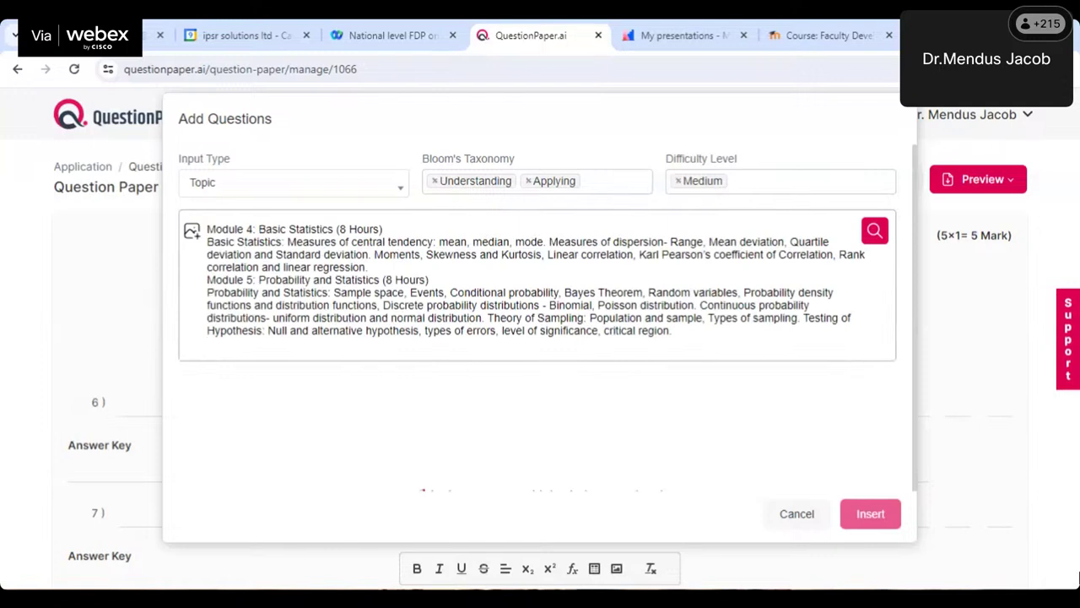
click(874, 232)
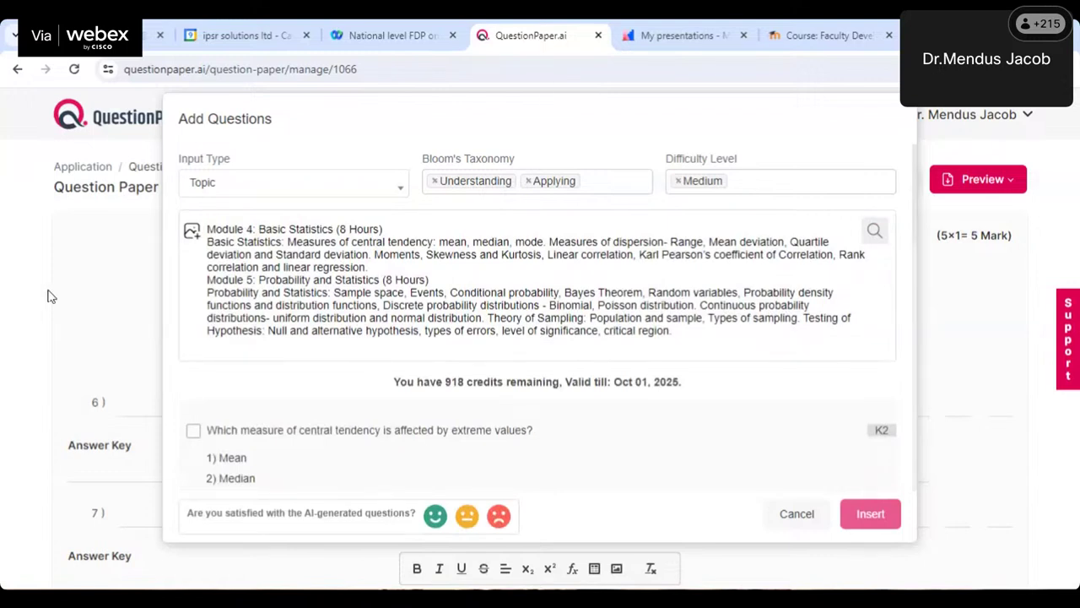
Review the generated multiple choice questions and select the one on the most commonly used measure of dispersion
scroll(675, 354, down, 6)
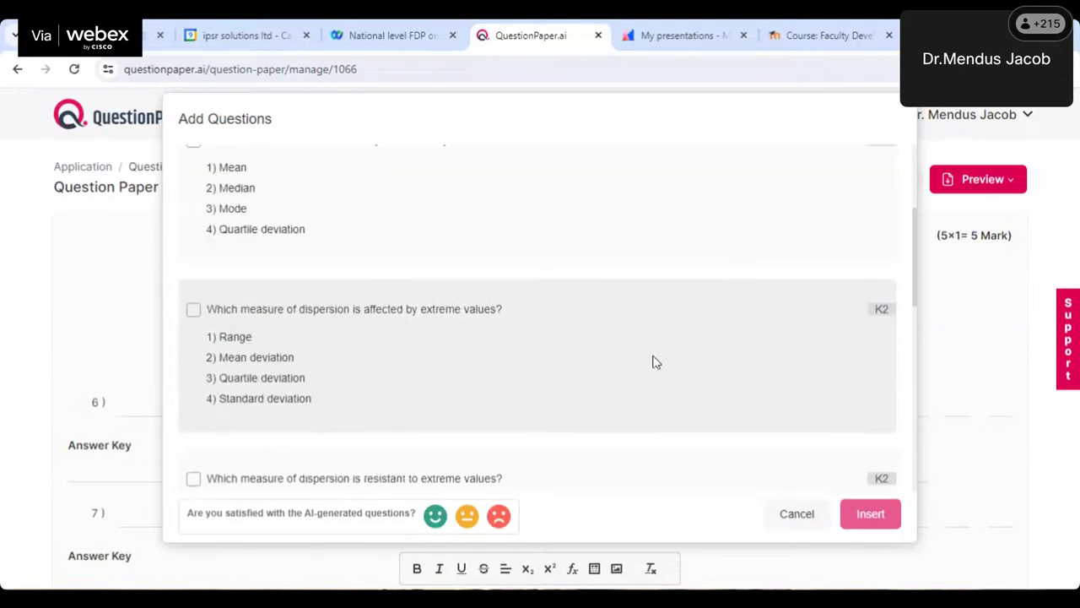
scroll(656, 358, down, 10)
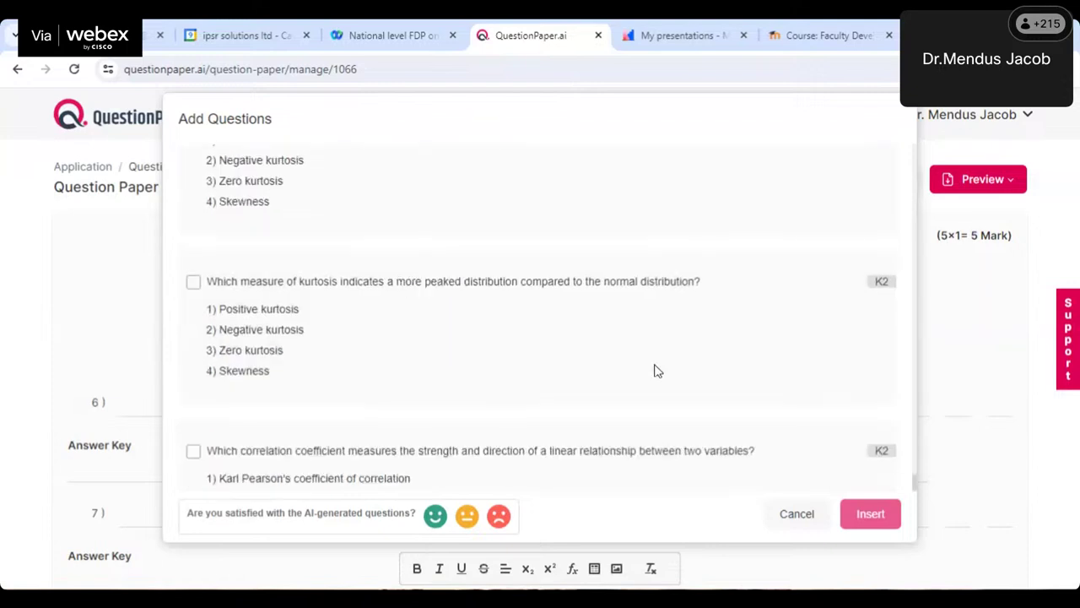
scroll(634, 370, up, 8)
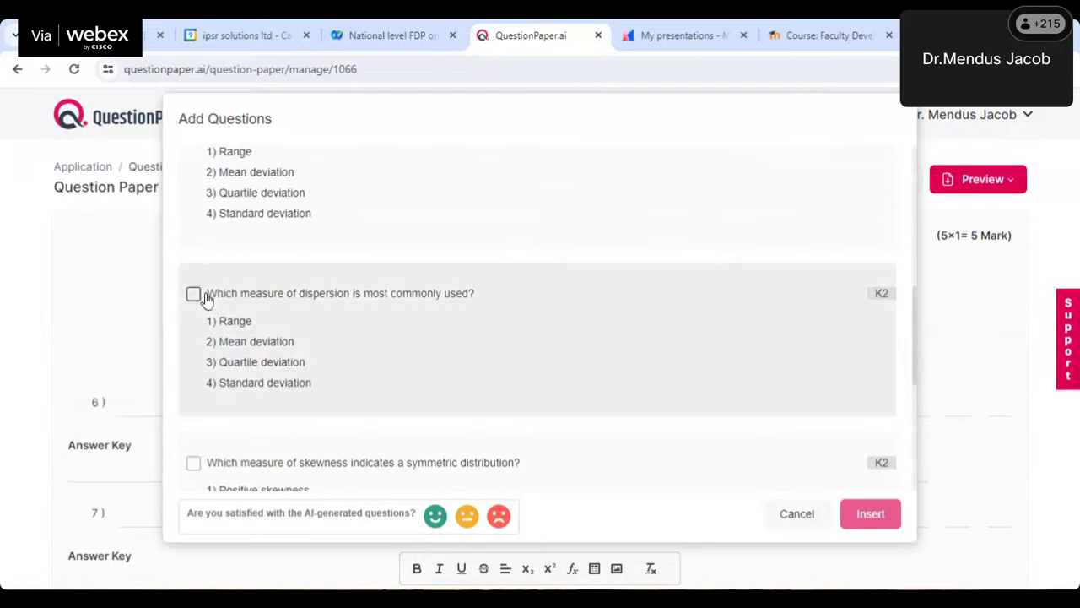
click(194, 293)
scroll(439, 336, down, 5)
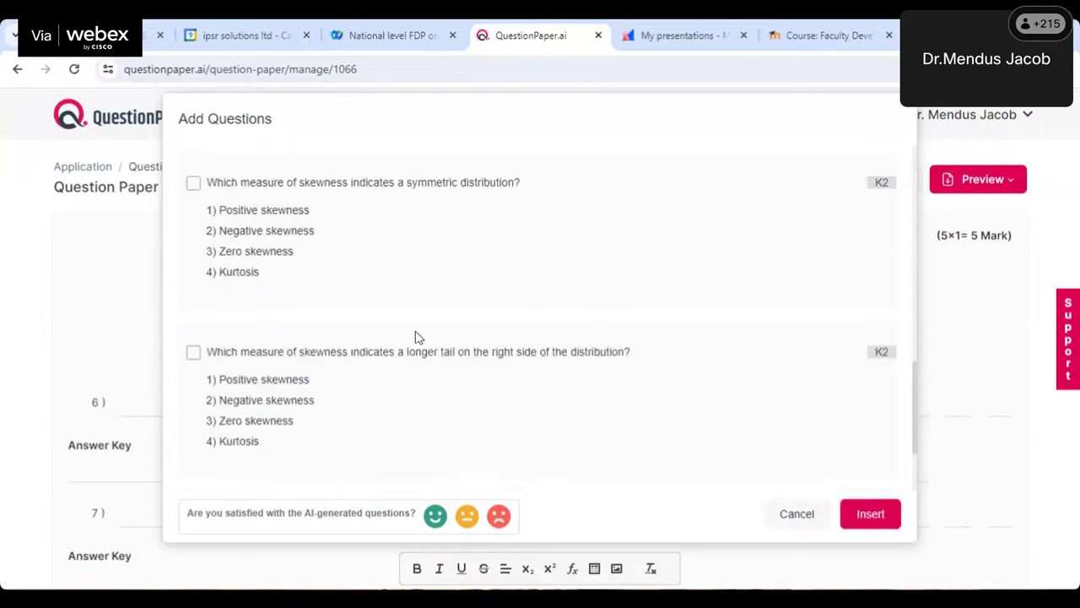
scroll(610, 359, up, 4)
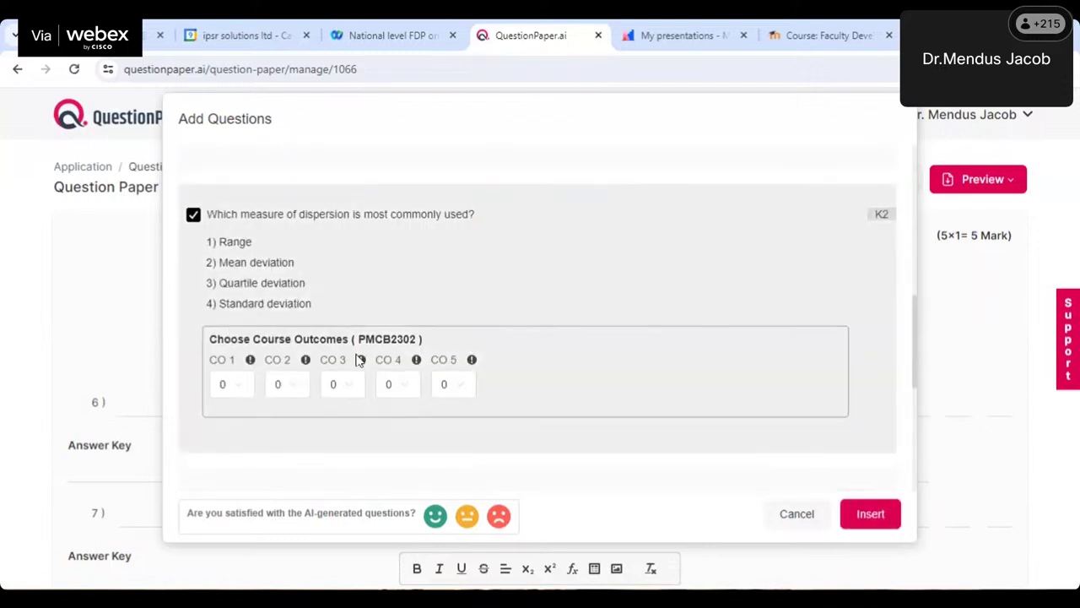
scroll(449, 377, down, 1)
scroll(450, 377, down, 2)
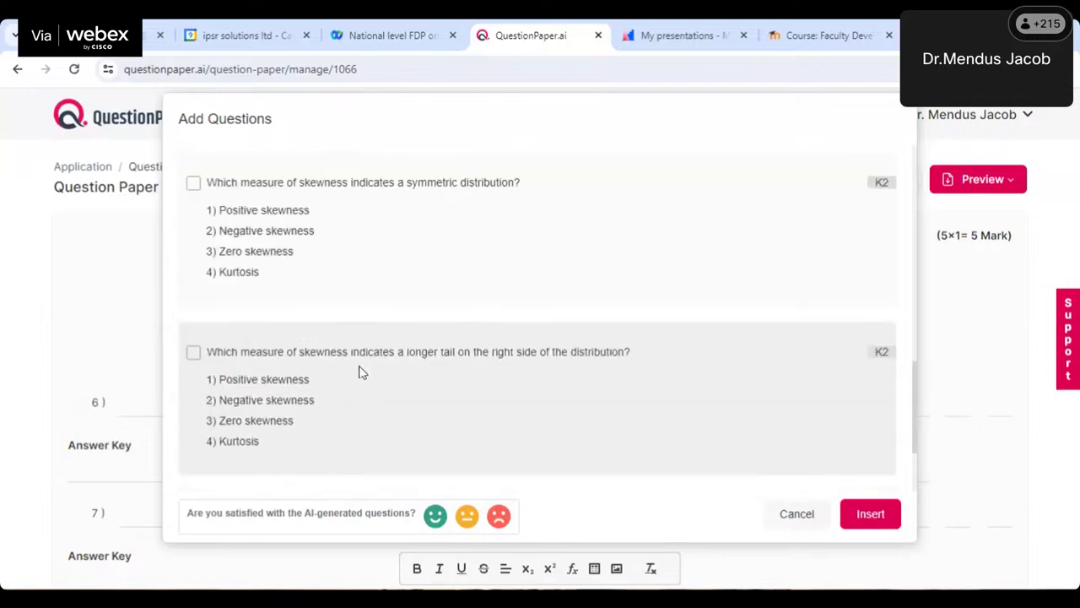
Select the generated skewness questions on a longer right-side tail and a longer left-side tail of the distribution
click(194, 352)
scroll(469, 426, down, 3)
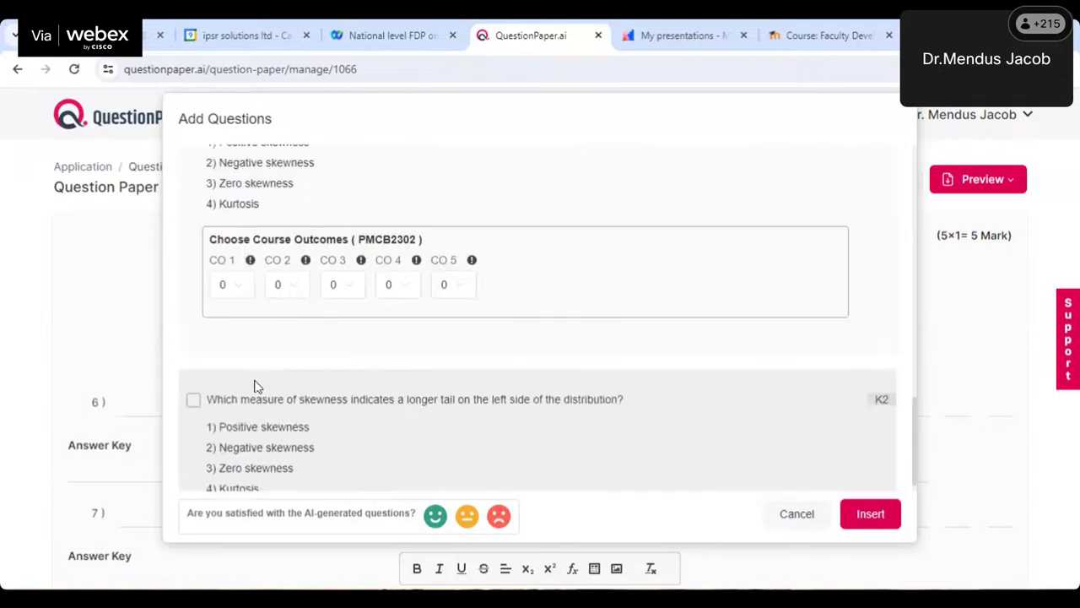
click(193, 399)
scroll(367, 406, down, 3)
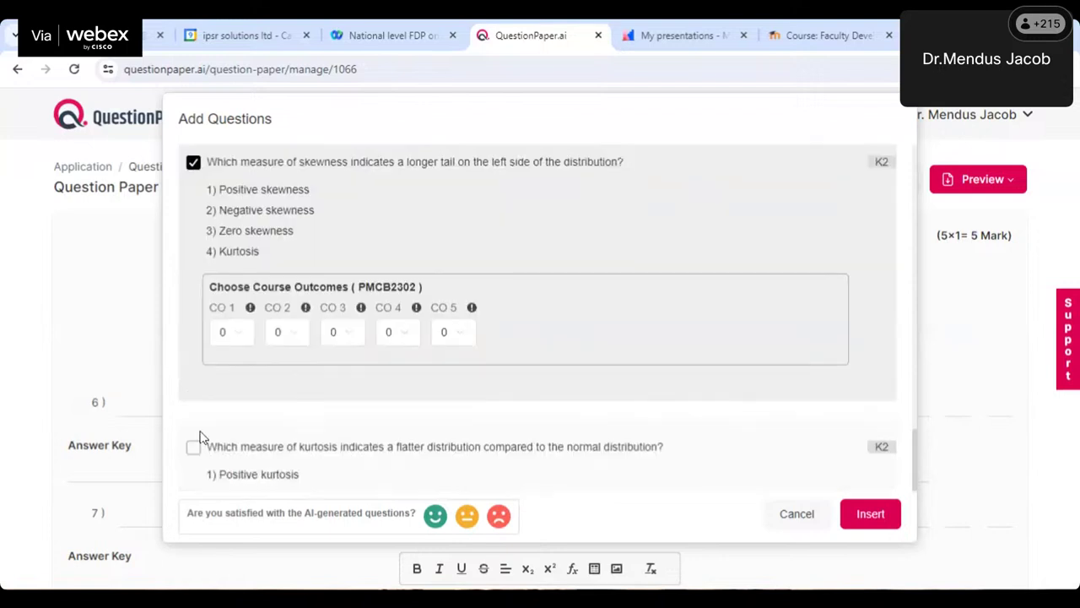
Select the kurtosis questions on a flatter and a more peaked distribution, and insert all selected questions into Part 1
click(194, 447)
scroll(541, 390, down, 2)
scroll(533, 385, down, 2)
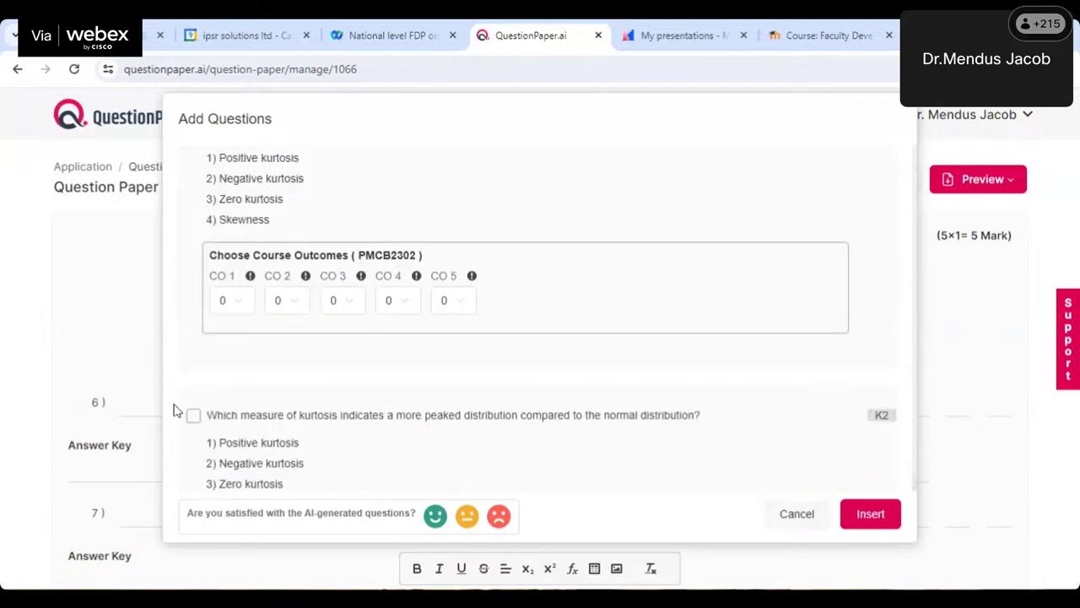
click(194, 414)
scroll(535, 354, down, 2)
scroll(535, 353, down, 2)
scroll(675, 435, up, 1)
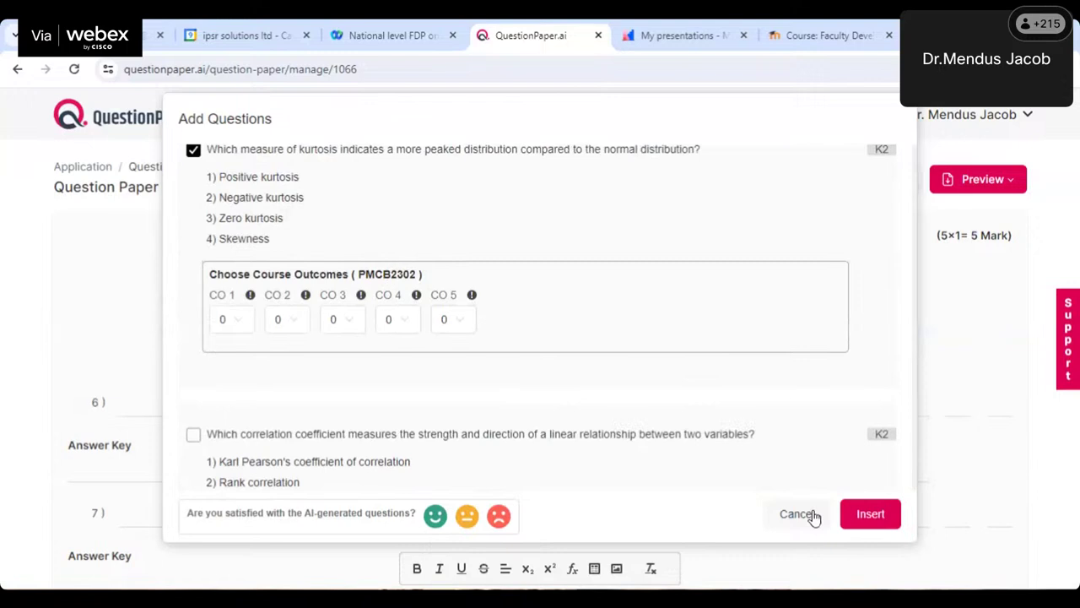
click(882, 517)
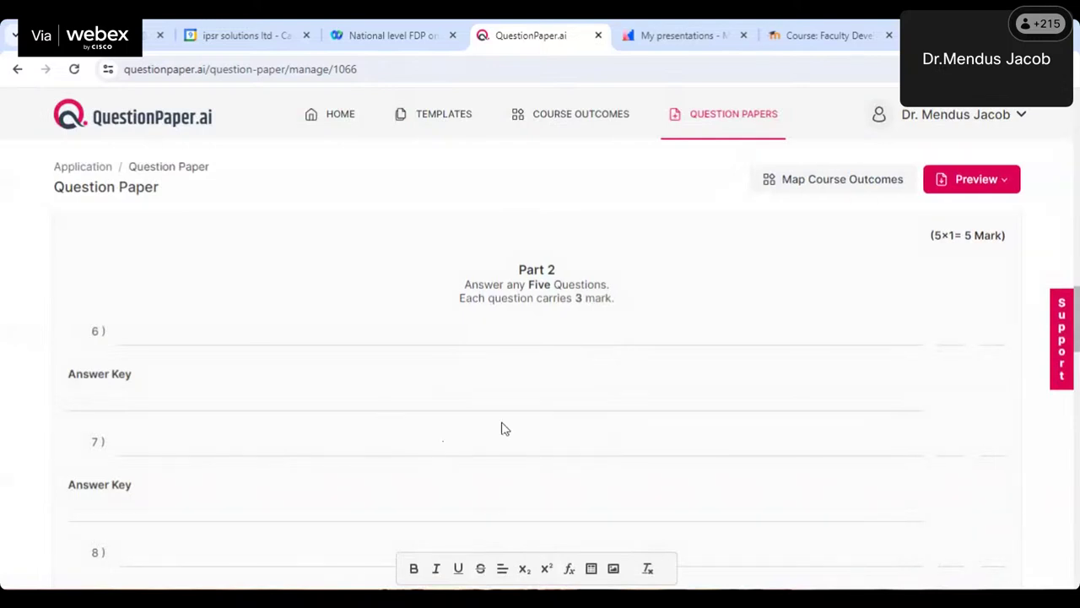
Review the questions, answer options and answer keys inserted in Part 1 of the Internal Exam paper
scroll(526, 372, up, 15)
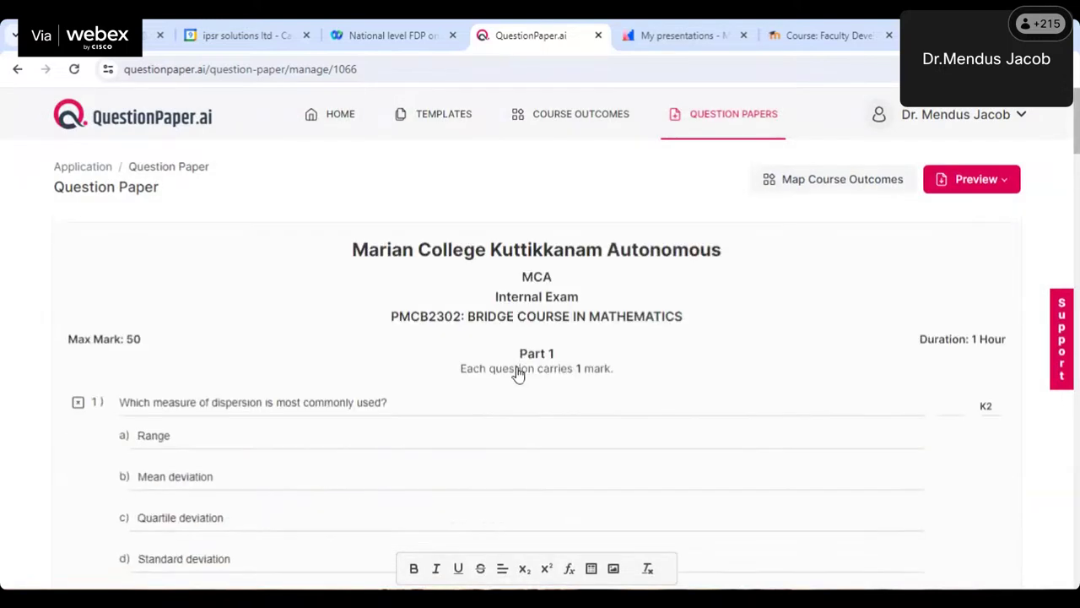
scroll(470, 364, down, 8)
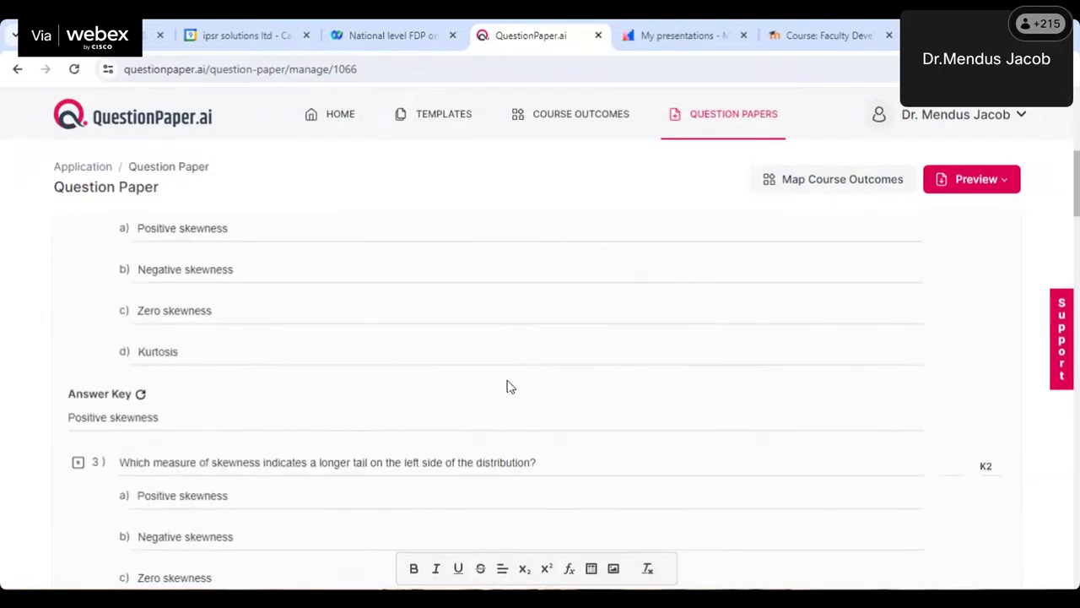
scroll(506, 387, down, 8)
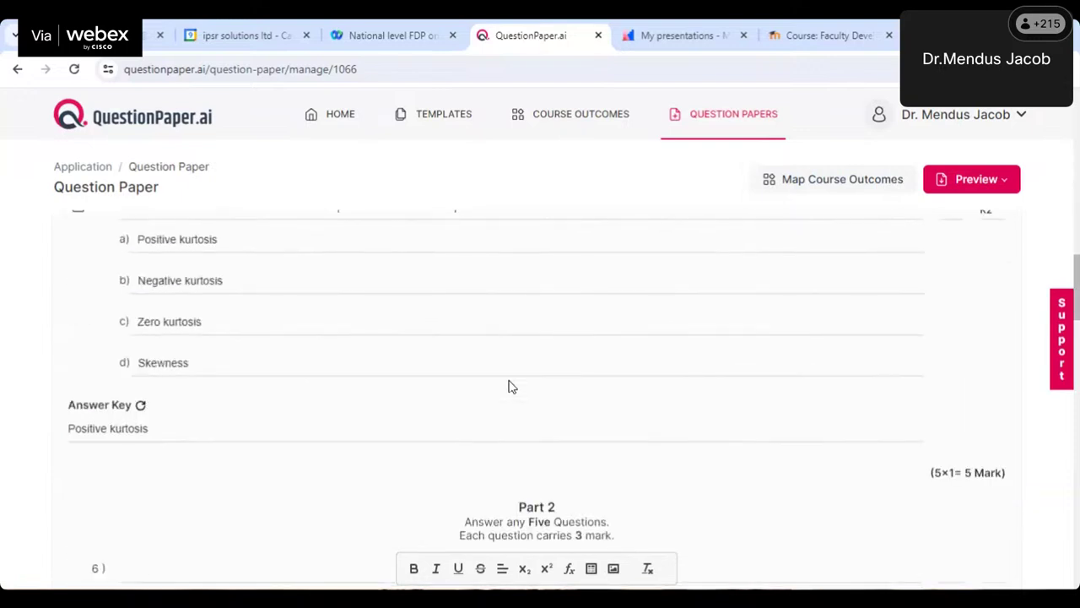
scroll(609, 410, up, 2)
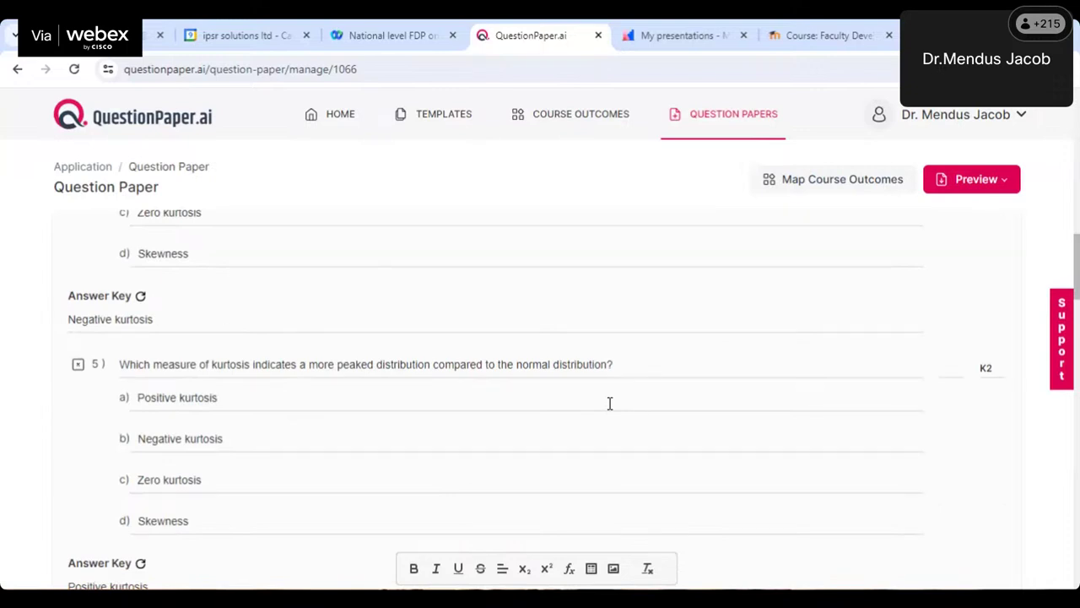
scroll(609, 403, up, 4)
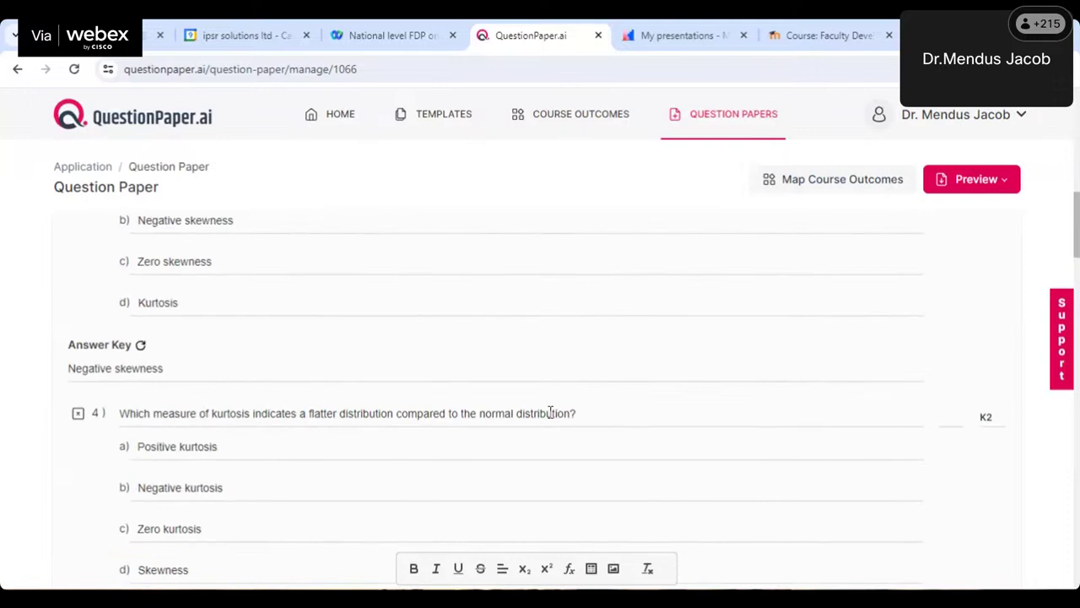
scroll(550, 412, up, 3)
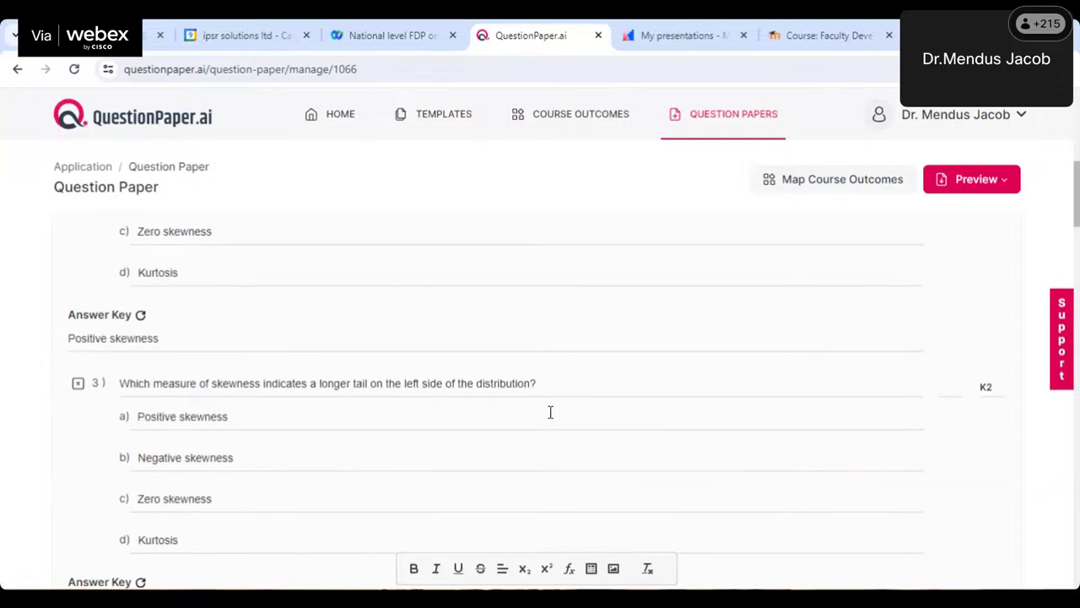
scroll(550, 412, up, 8)
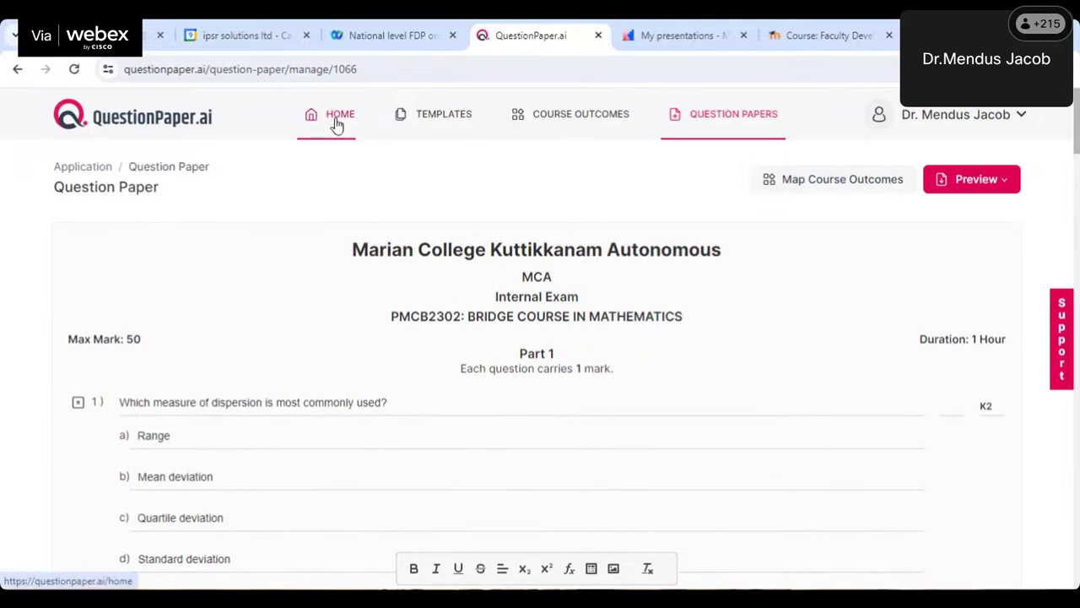
Open a new course outcome form and examine its scale options, course code suggestions and outcome fields
click(589, 119)
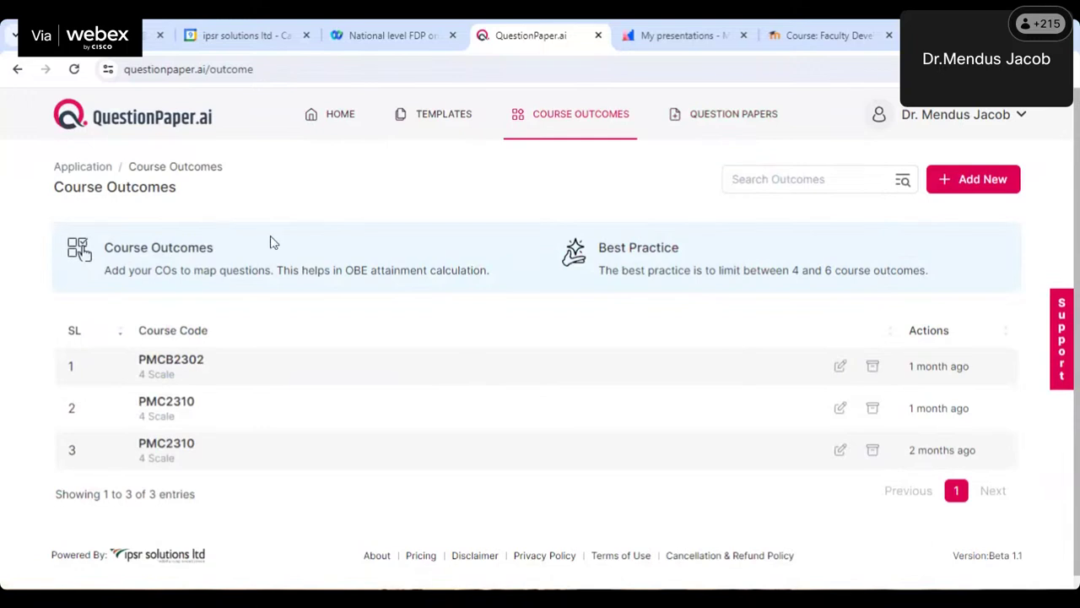
click(988, 180)
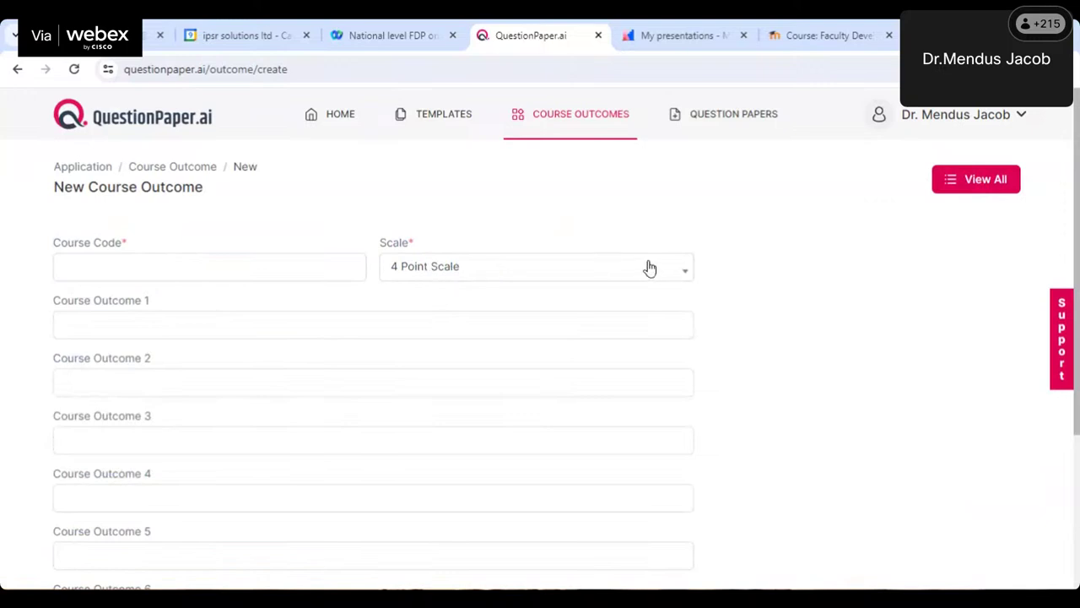
click(544, 276)
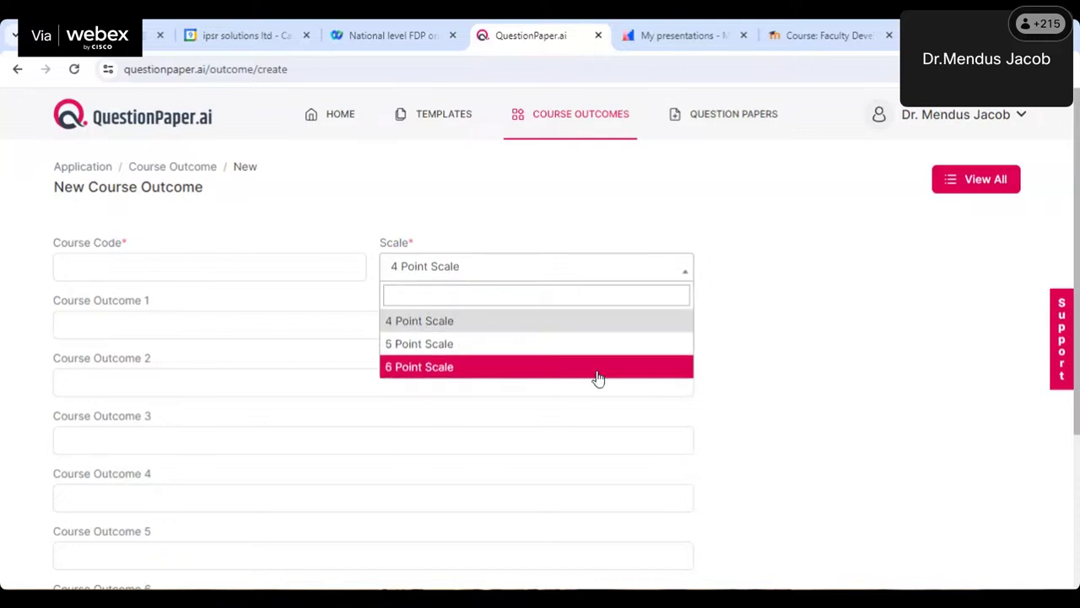
click(825, 338)
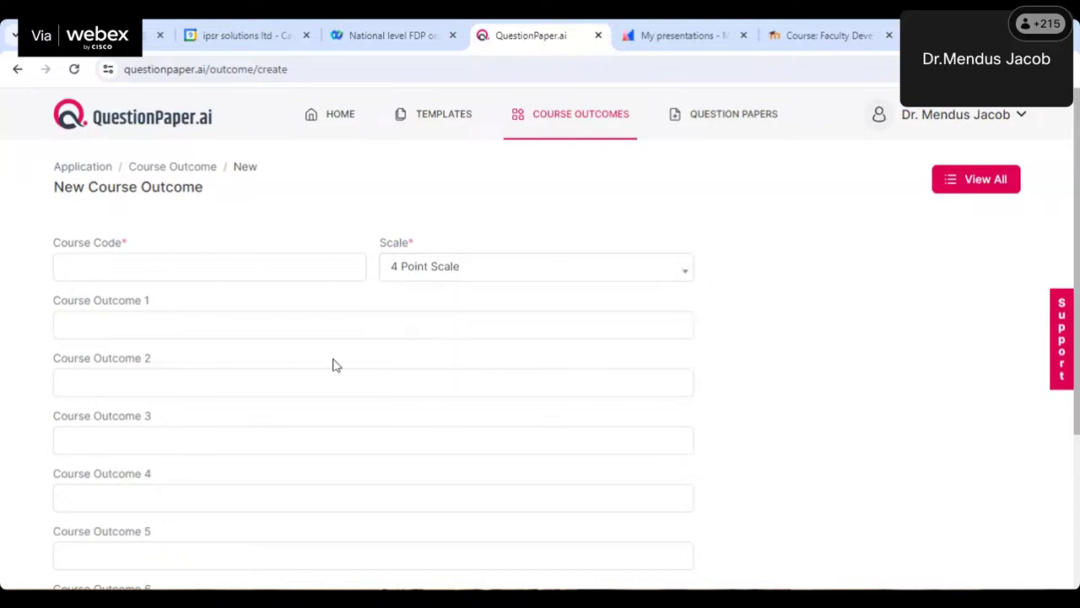
click(159, 264)
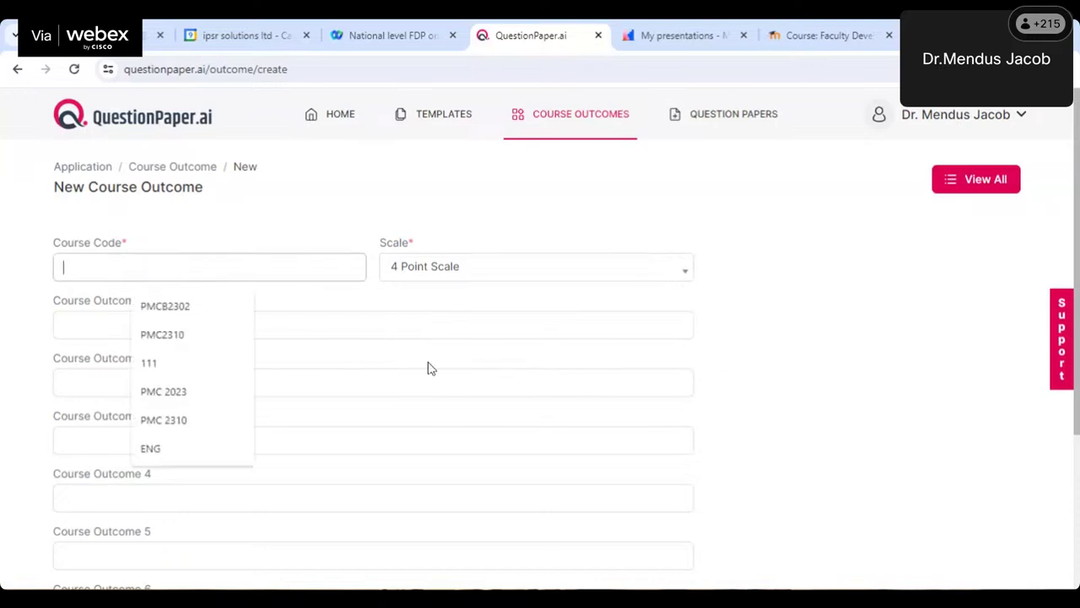
click(844, 328)
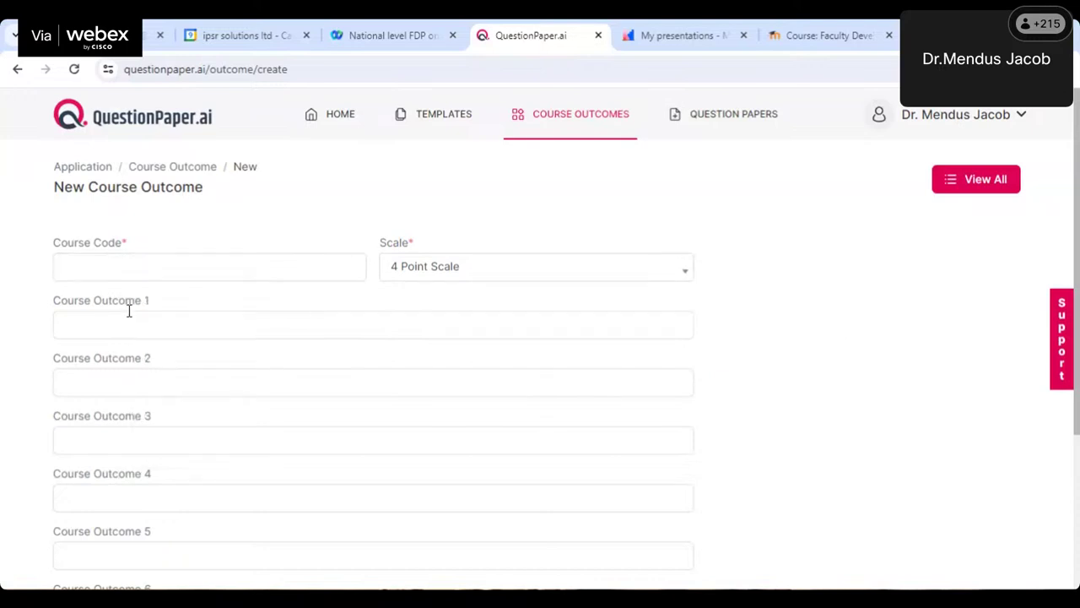
scroll(129, 311, down, 3)
scroll(147, 395, up, 4)
Open a new question paper template form and examine its general fields and the section type options of Section 1
click(439, 115)
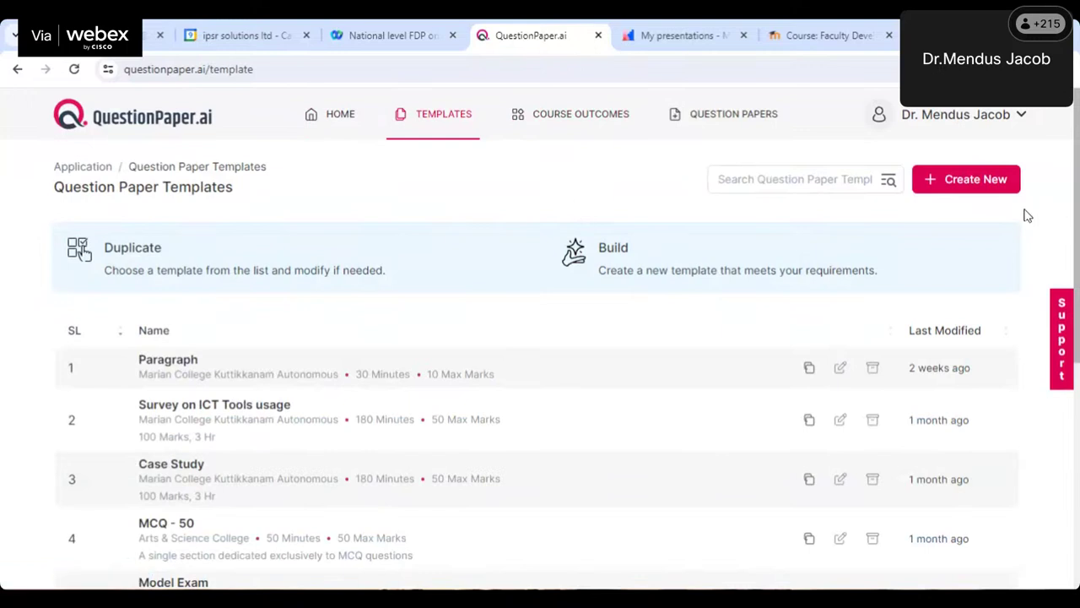
click(986, 186)
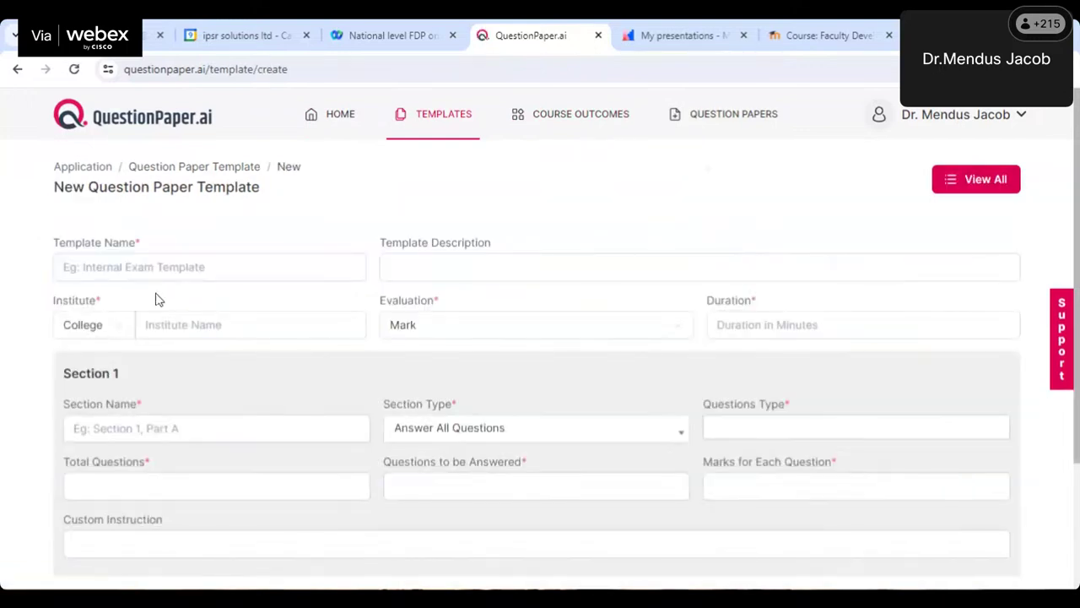
scroll(214, 279, down, 2)
scroll(249, 349, up, 2)
scroll(517, 378, down, 2)
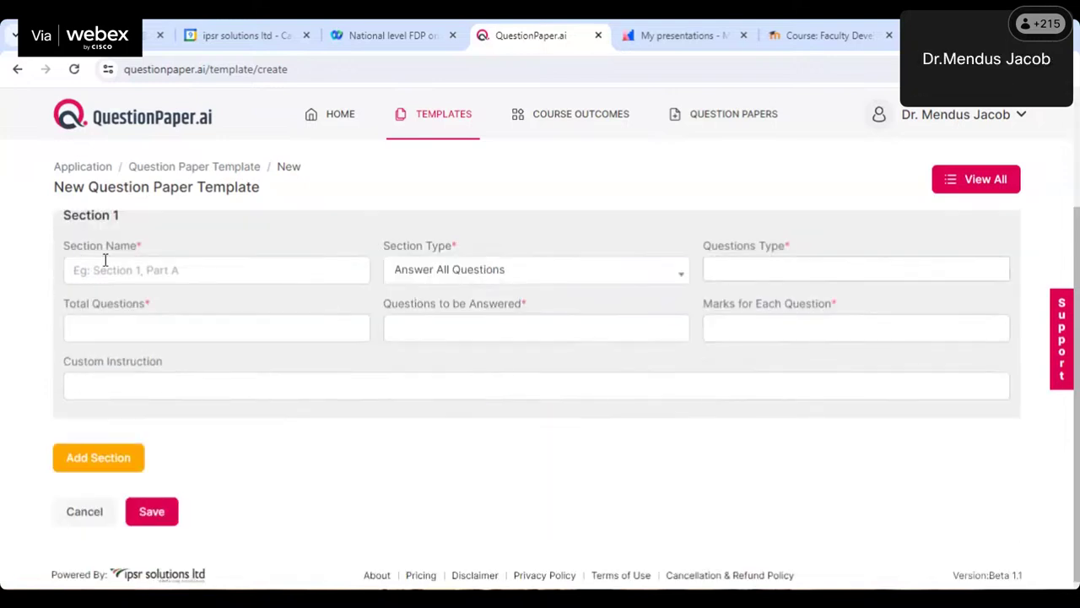
click(680, 276)
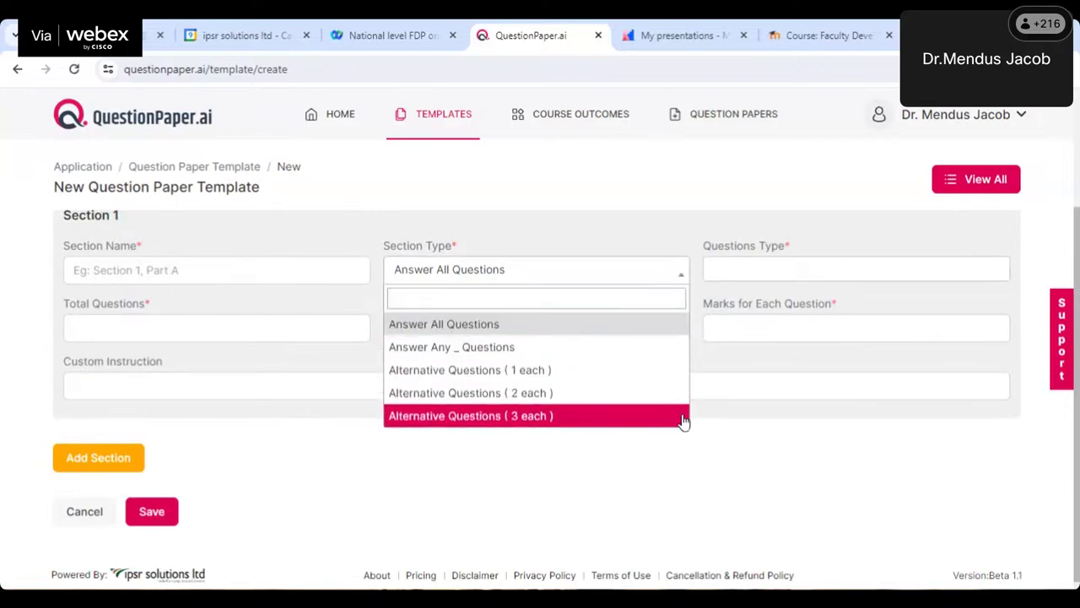
click(803, 197)
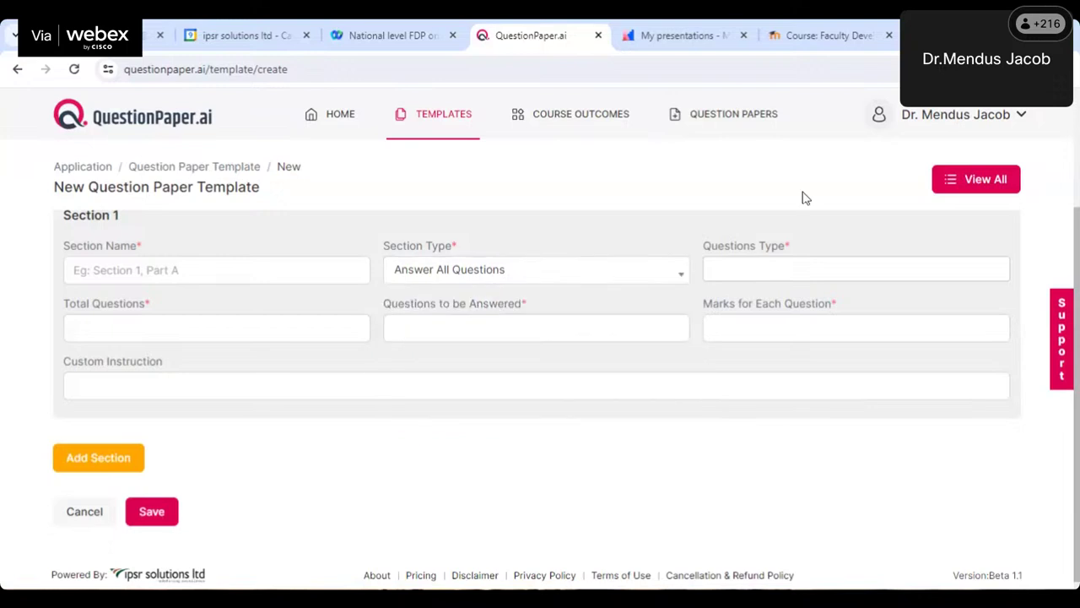
Look through the question types available for Section 1 of the new template without choosing one
click(763, 261)
scroll(842, 355, down, 3)
scroll(866, 374, up, 3)
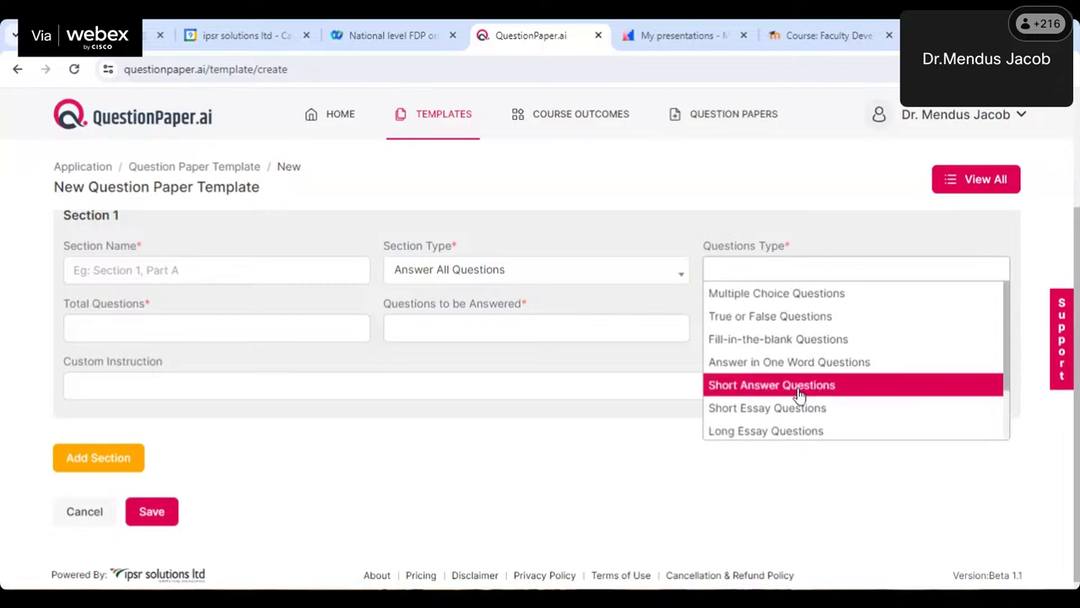
scroll(957, 366, down, 2)
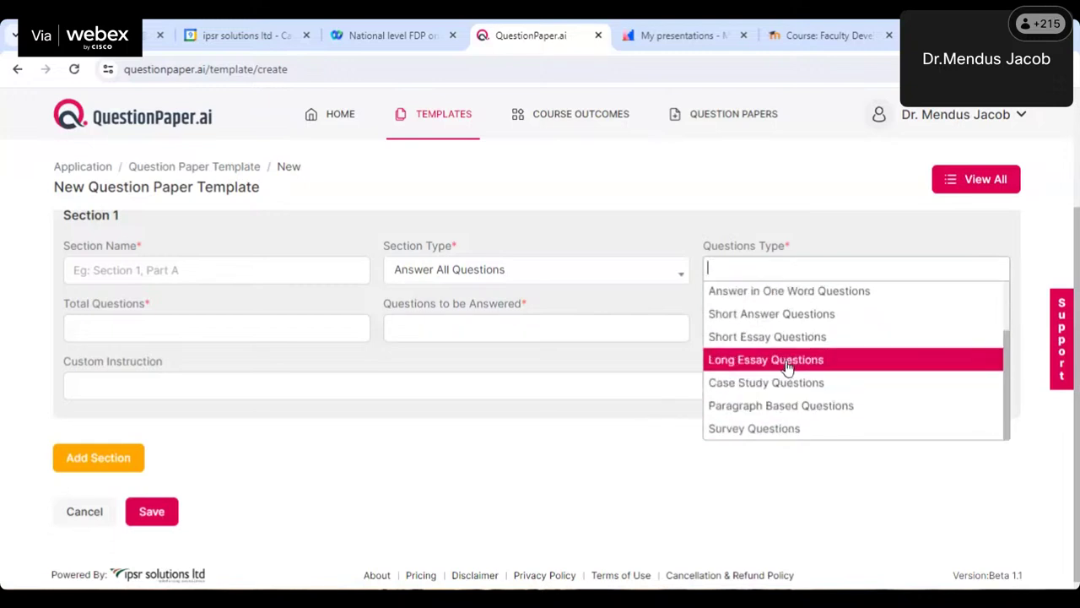
click(592, 443)
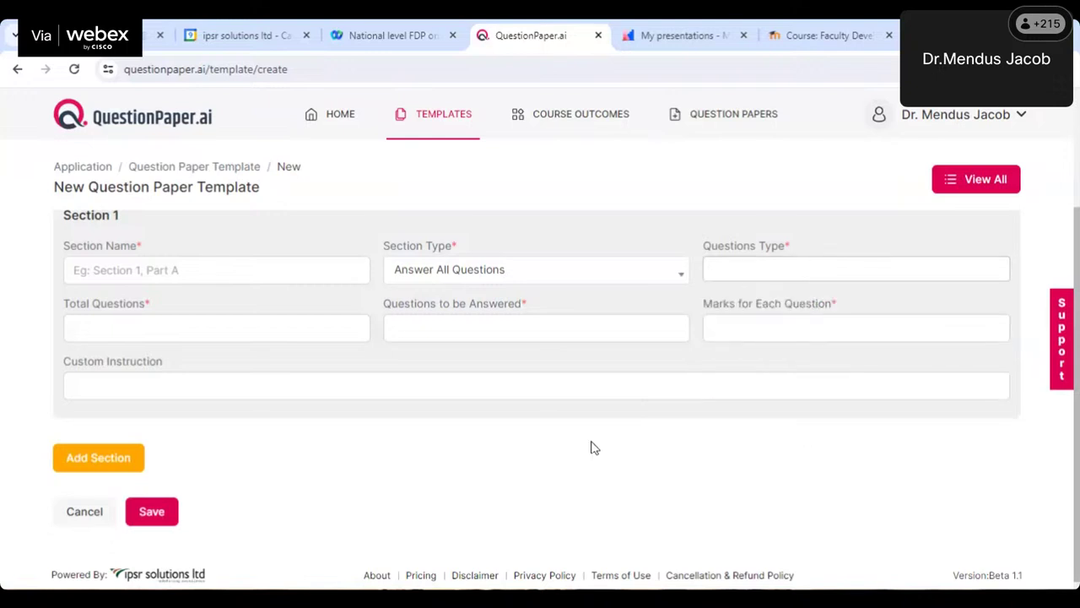
scroll(591, 447, up, 3)
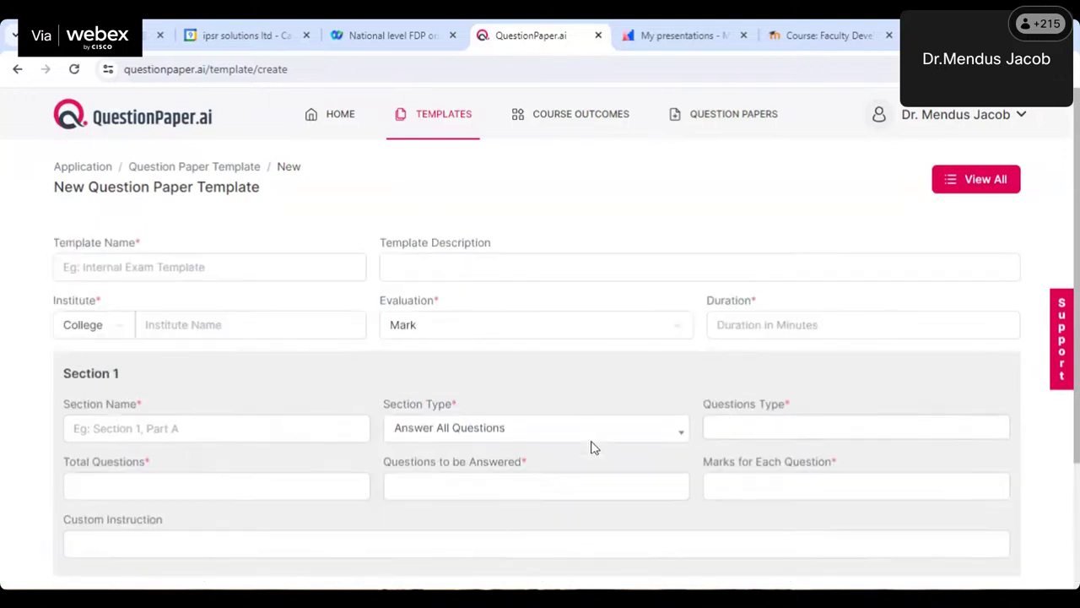
Open the Case Study paper on Brand Management, review its case text, questions and answer keys, and return to the list of created papers
click(338, 118)
scroll(643, 517, down, 5)
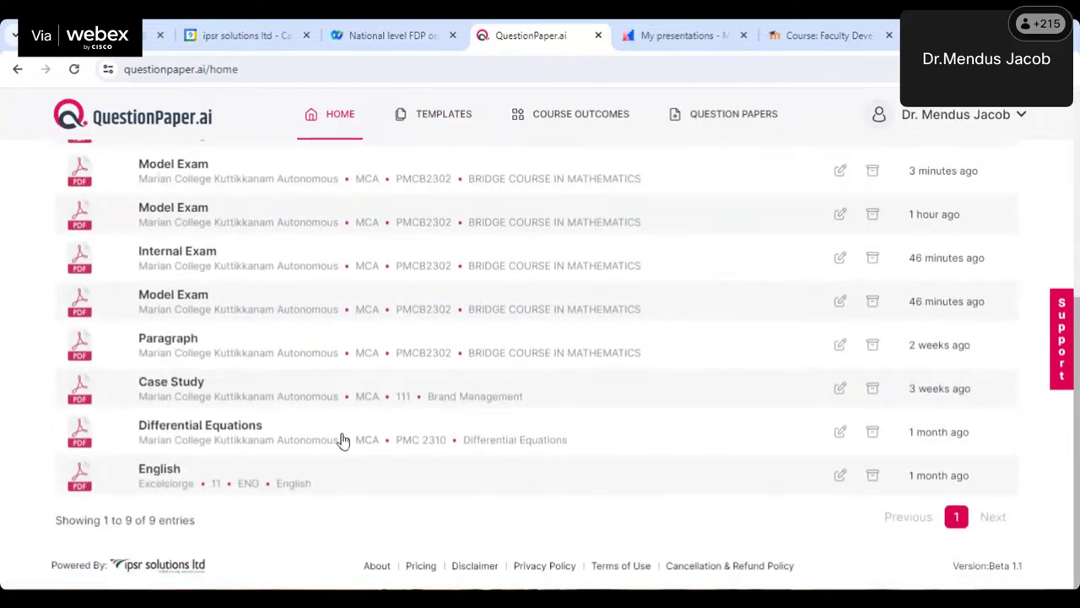
click(172, 388)
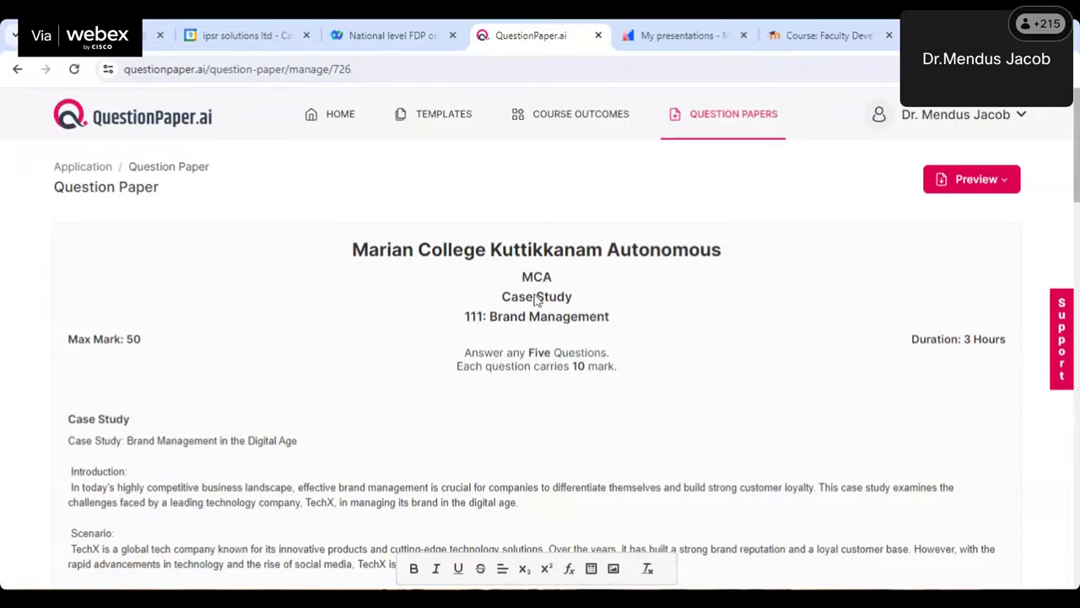
scroll(308, 415, down, 2)
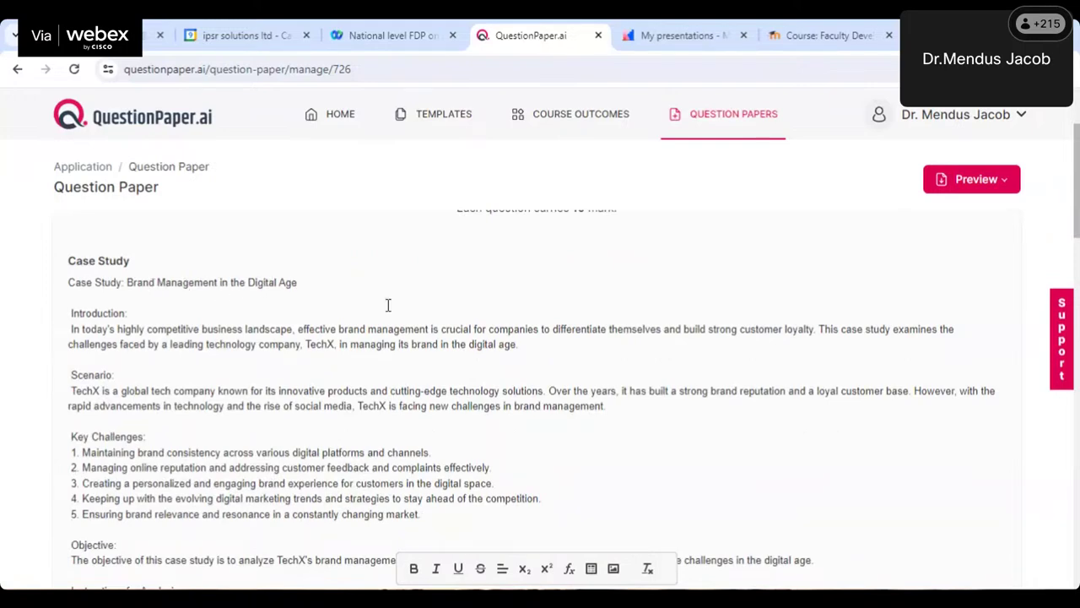
scroll(472, 315, up, 2)
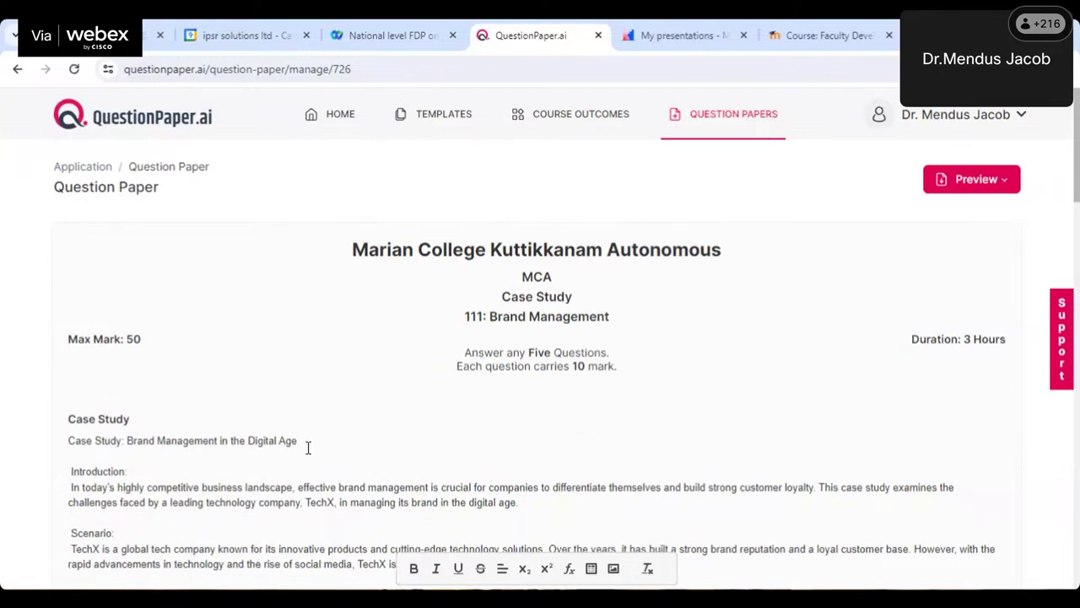
scroll(403, 446, down, 6)
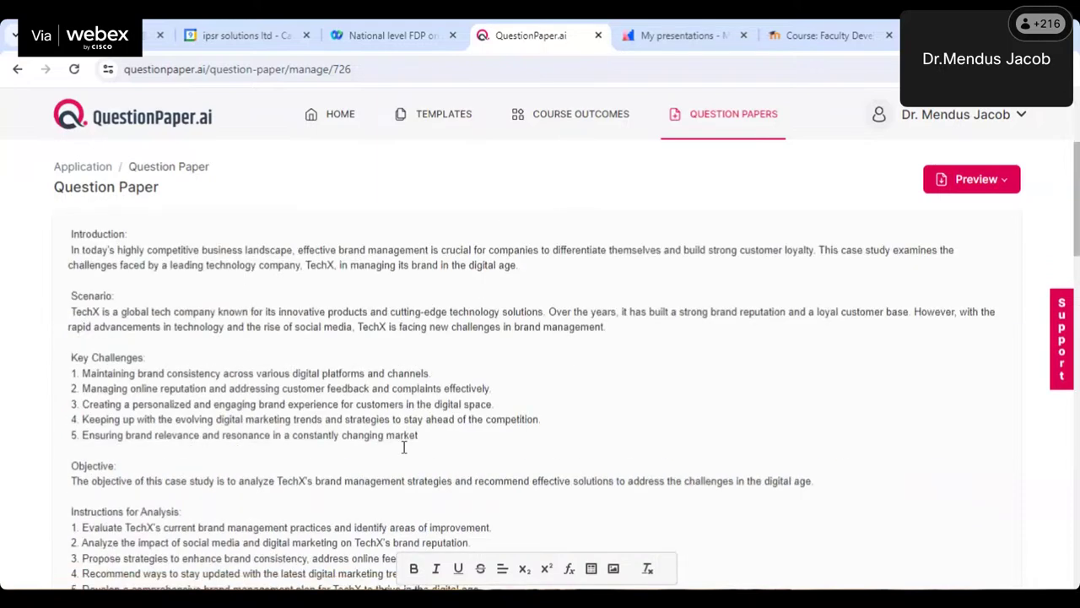
scroll(419, 351, down, 10)
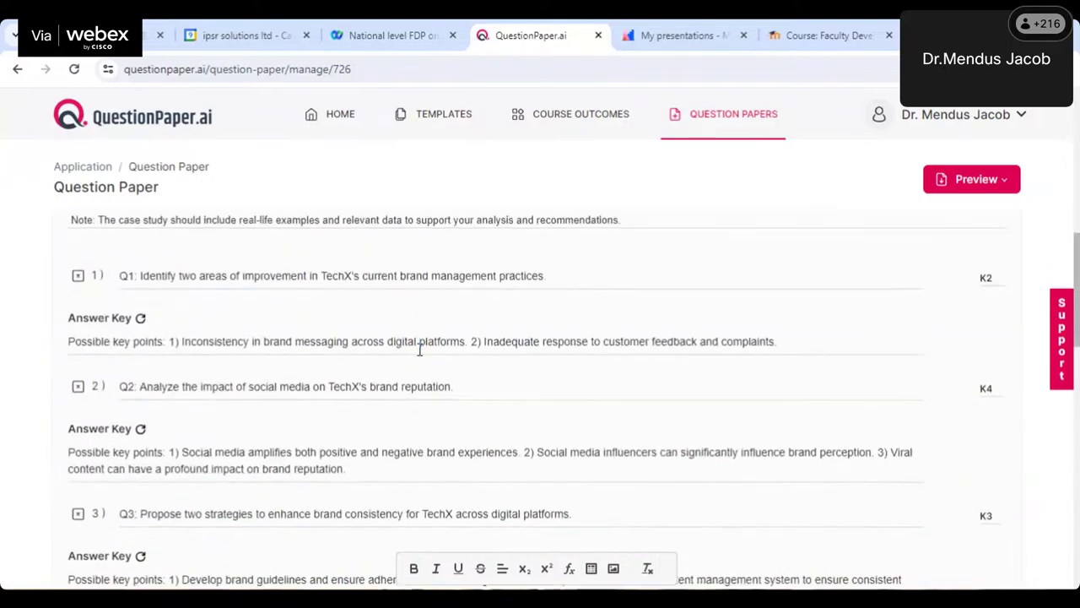
scroll(420, 357, up, 20)
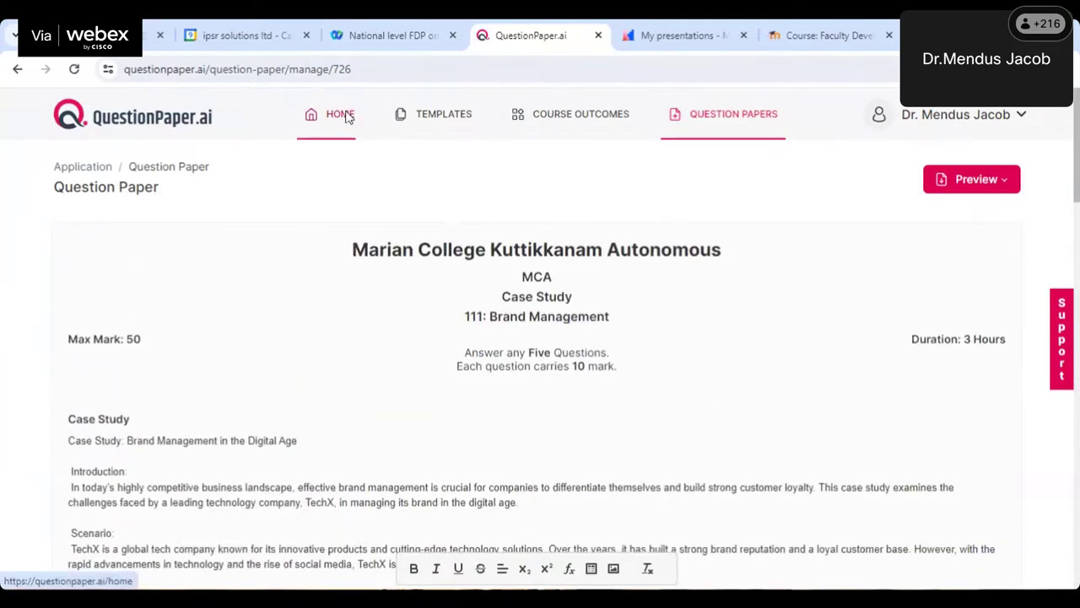
click(342, 113)
scroll(506, 509, down, 3)
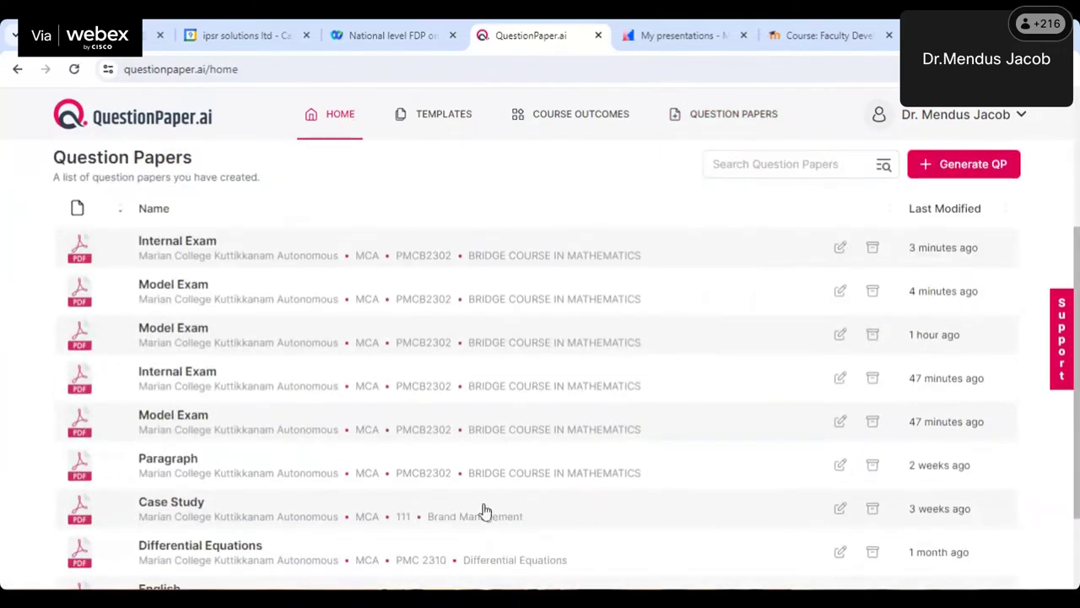
Open the English question paper and highlight the short story title in the first multiple-choice question
scroll(482, 511, down, 2)
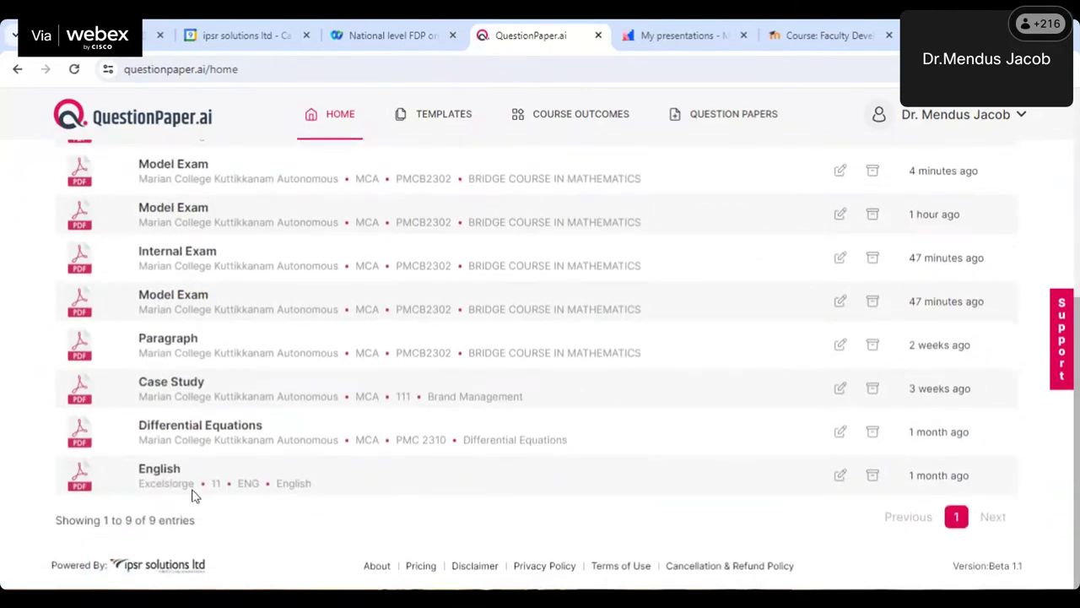
click(166, 476)
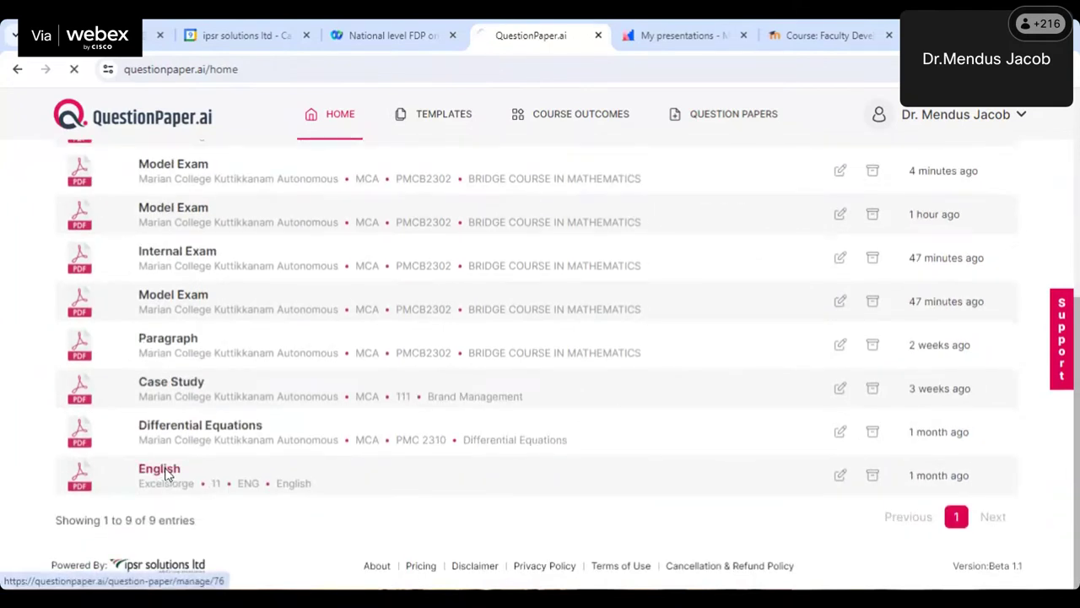
scroll(502, 469, down, 1)
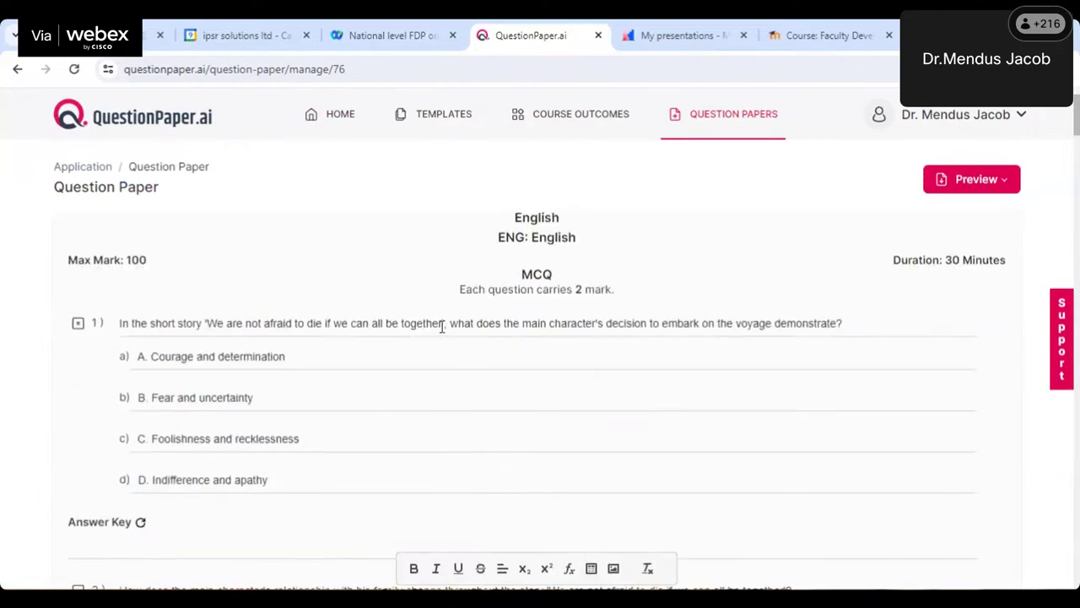
drag(446, 322, 213, 331)
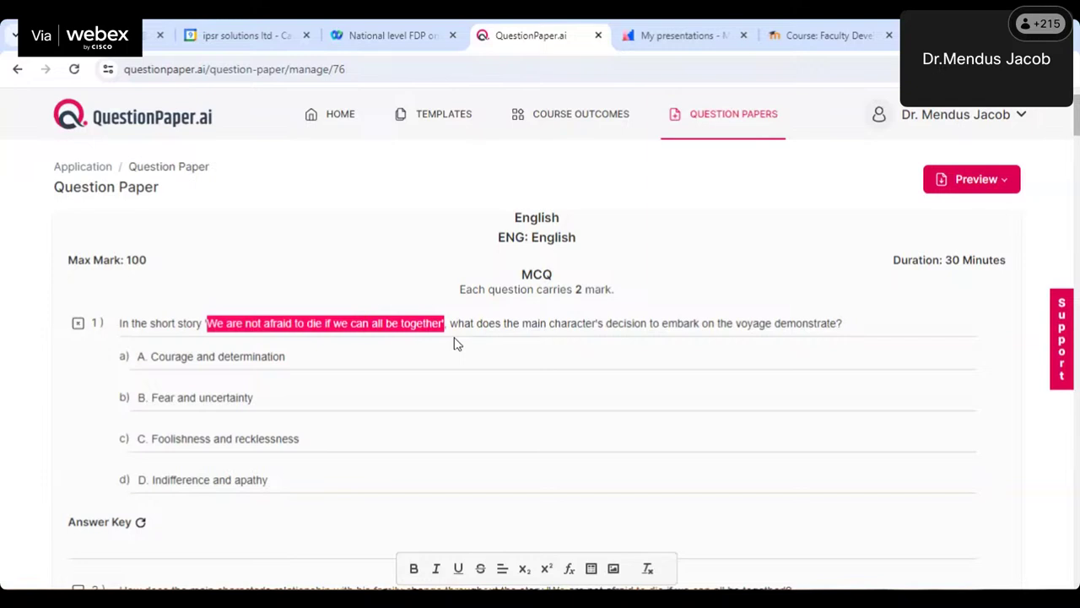
click(673, 420)
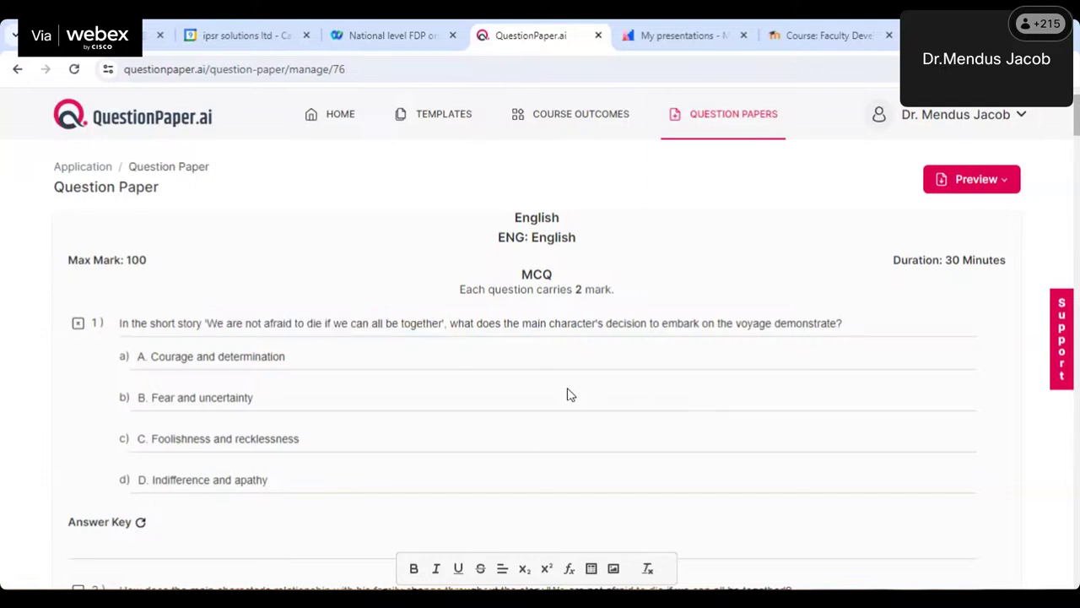
Read through the English paper's multiple-choice questions and its either-or questions on the short story
scroll(567, 394, down, 10)
scroll(569, 401, down, 5)
scroll(568, 401, down, 8)
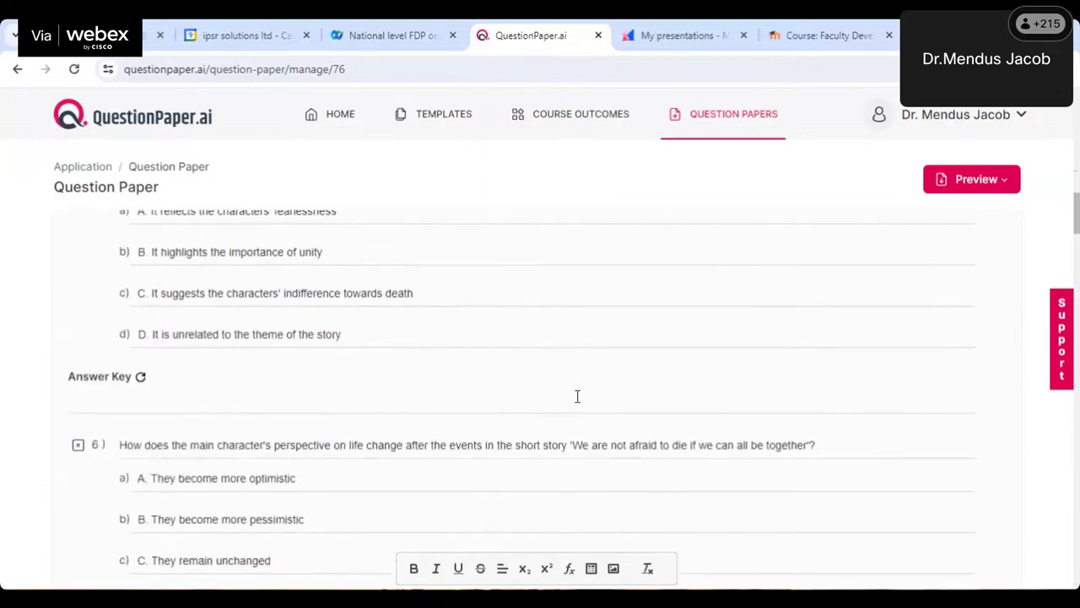
scroll(523, 417, down, 10)
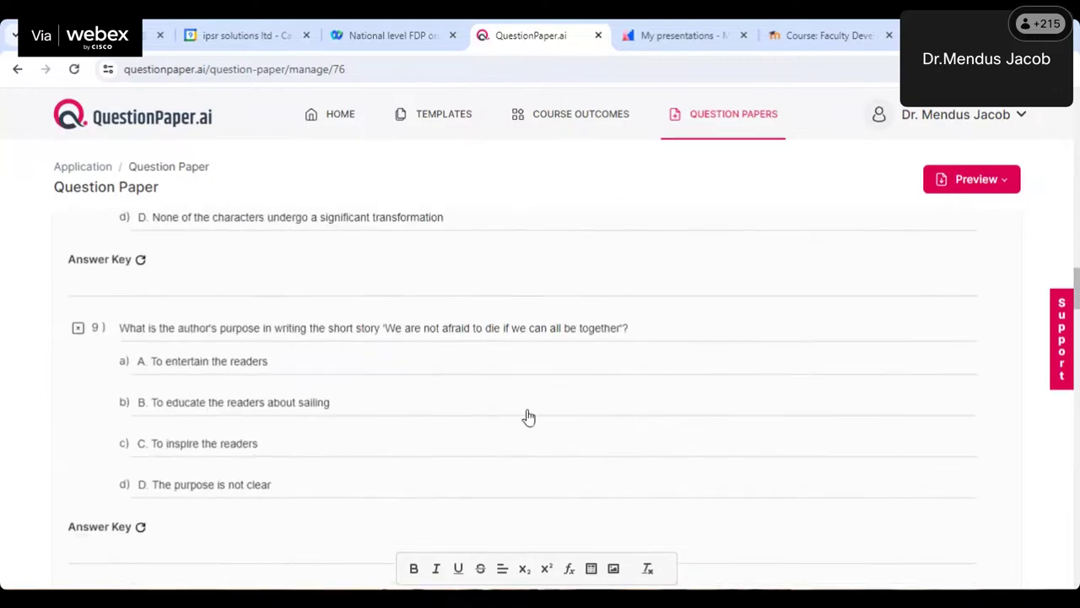
scroll(545, 422, down, 10)
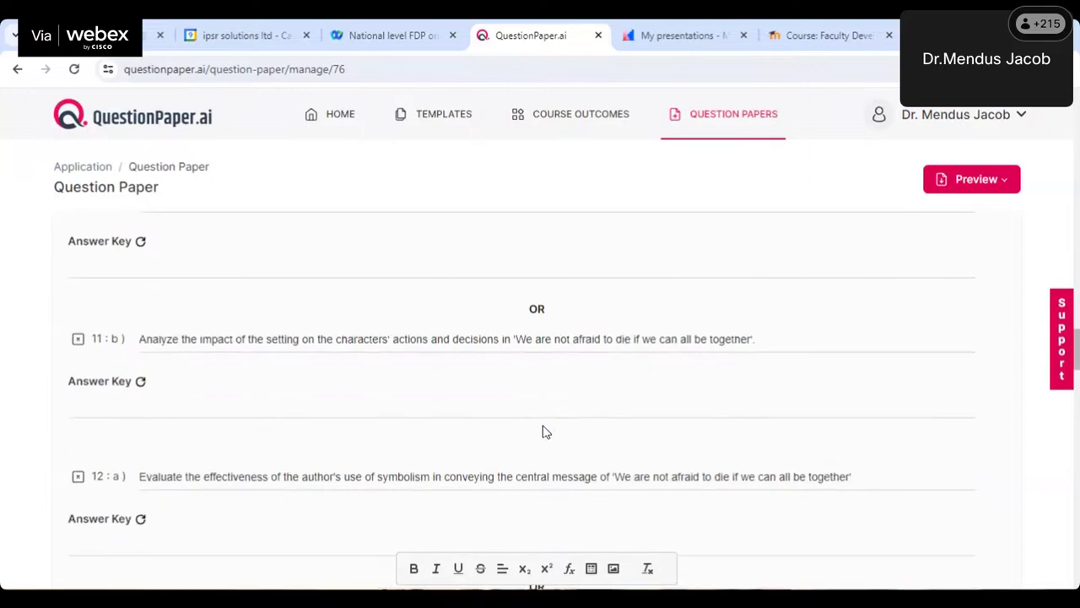
scroll(498, 426, down, 10)
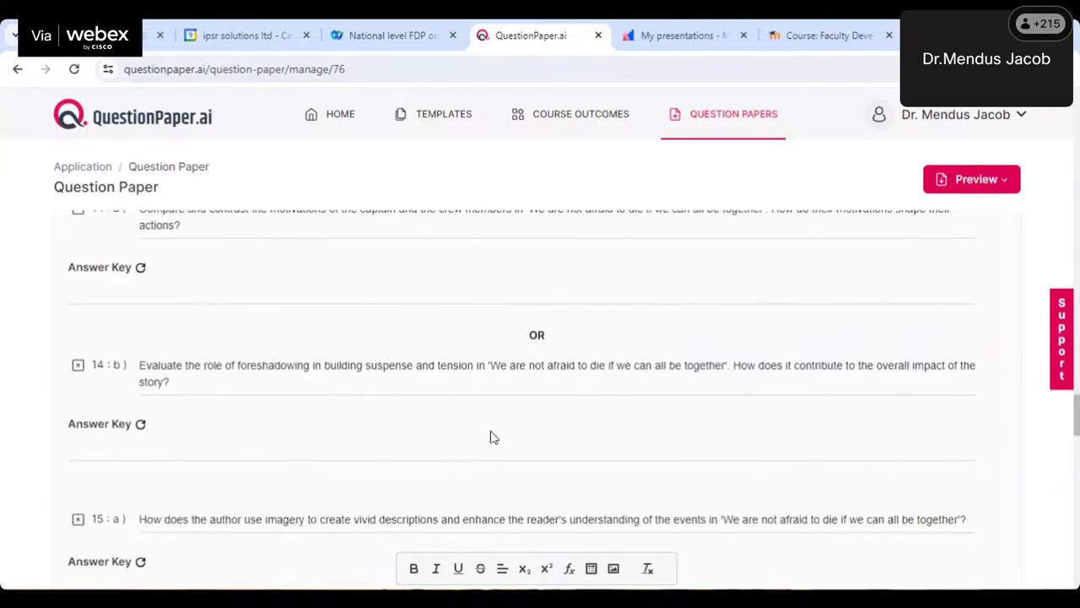
scroll(518, 433, down, 1)
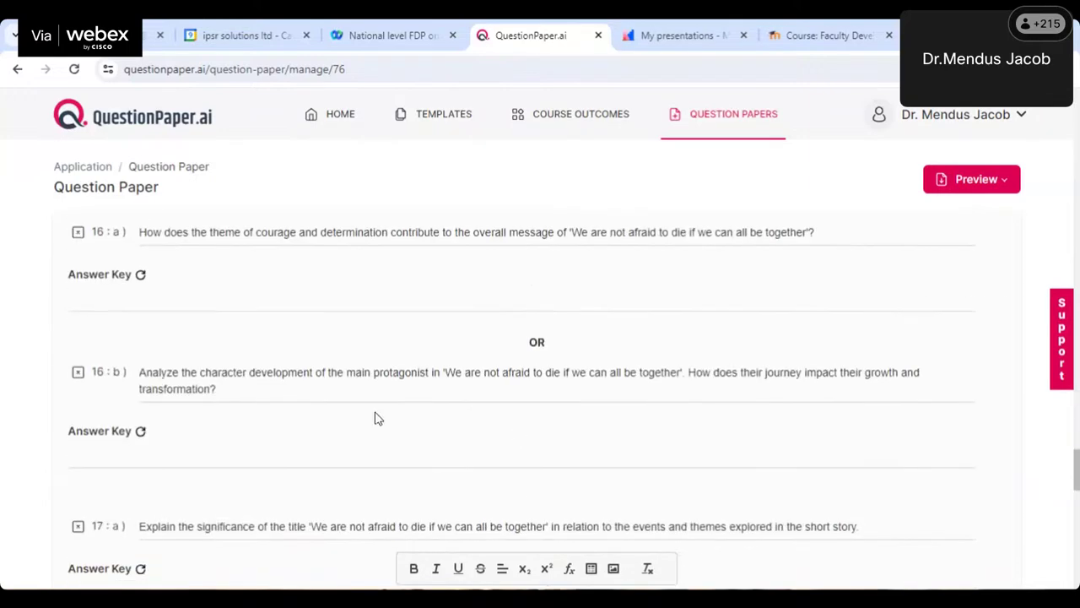
Check the heading, mark allocation and either-or questions of the Essay section, and return to the paper's beginning
scroll(377, 418, up, 3)
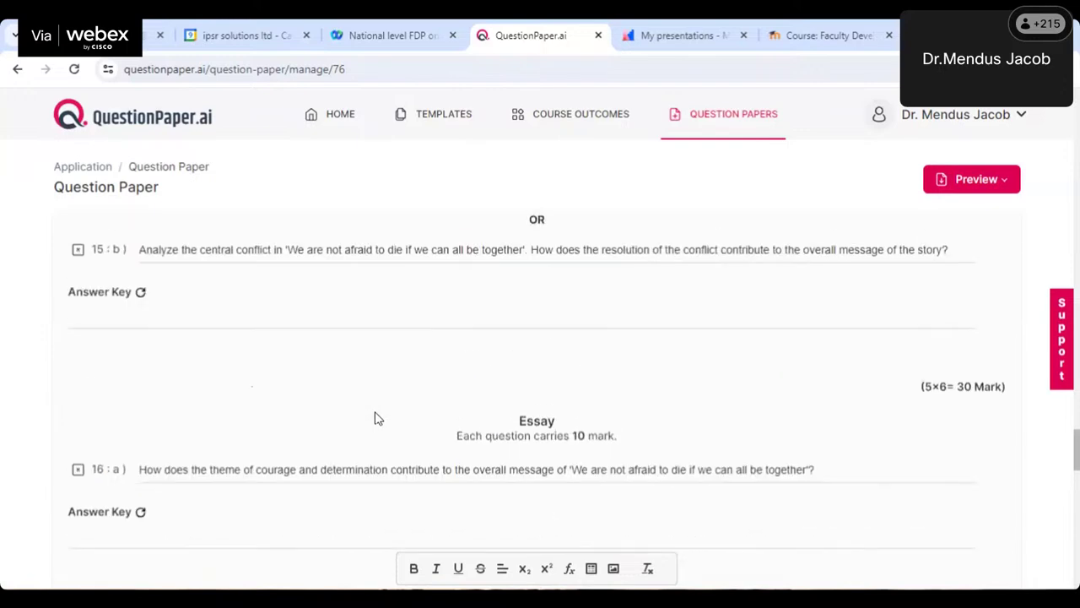
scroll(478, 363, up, 2)
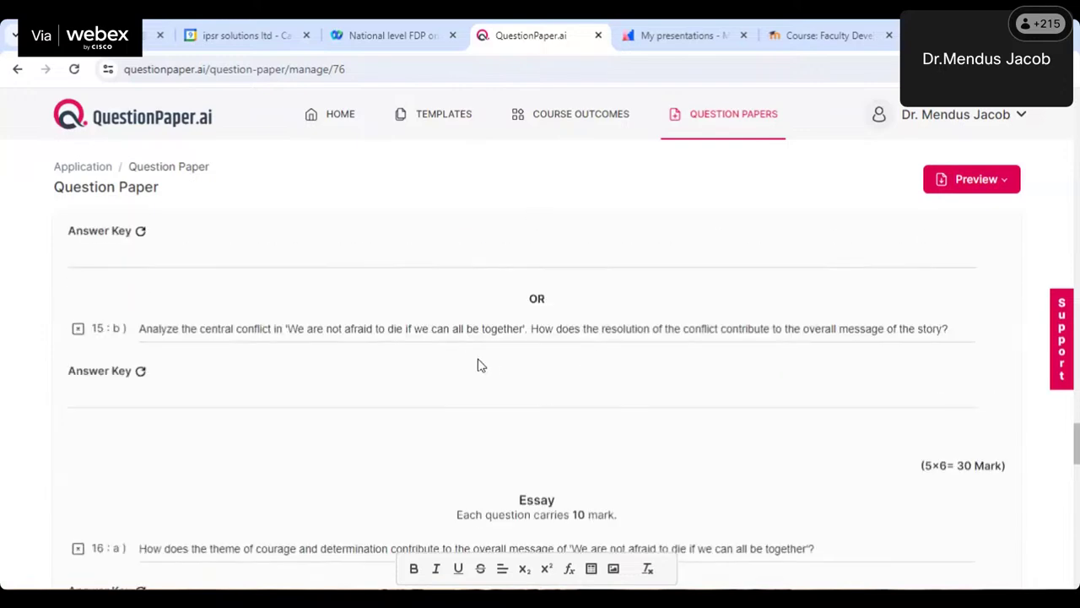
scroll(475, 369, down, 8)
scroll(473, 392, down, 5)
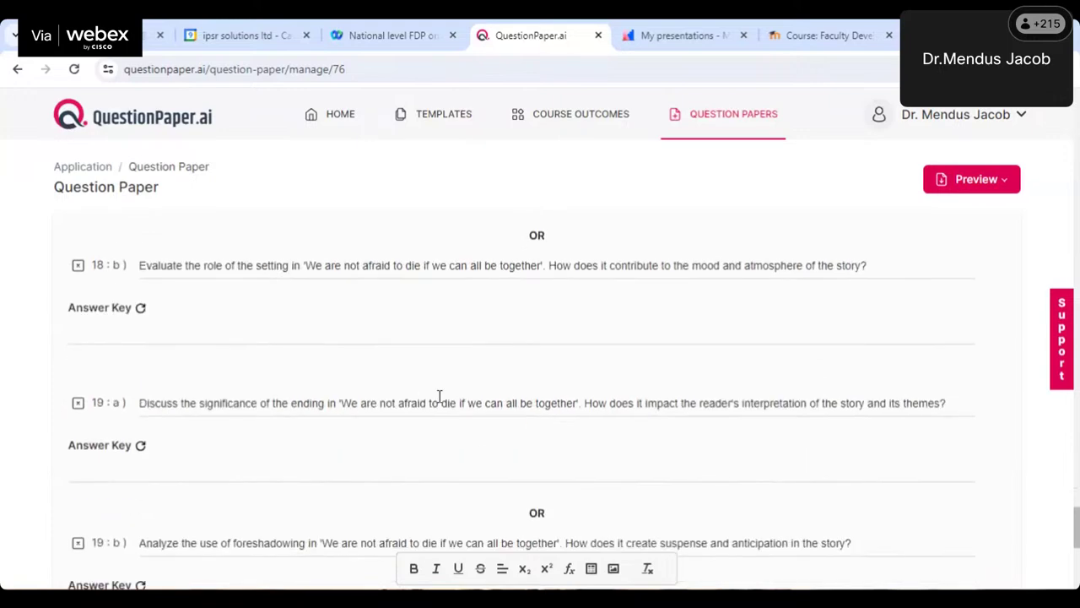
scroll(448, 389, up, 15)
scroll(456, 381, up, 8)
scroll(455, 381, up, 15)
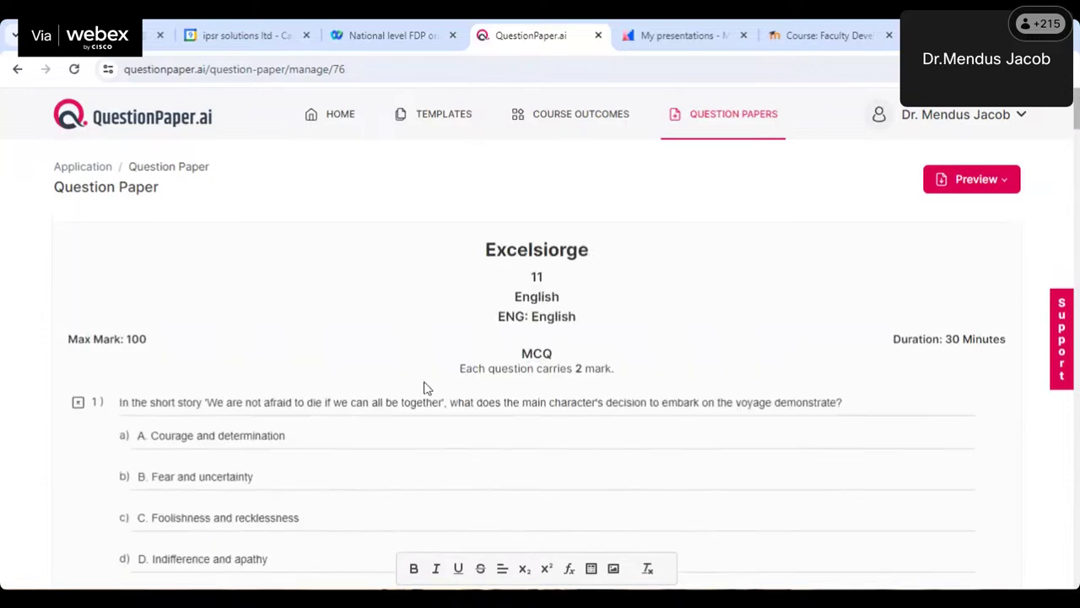
Return to the home page and look over the list of created question papers and the template gallery
click(340, 116)
scroll(405, 413, down, 4)
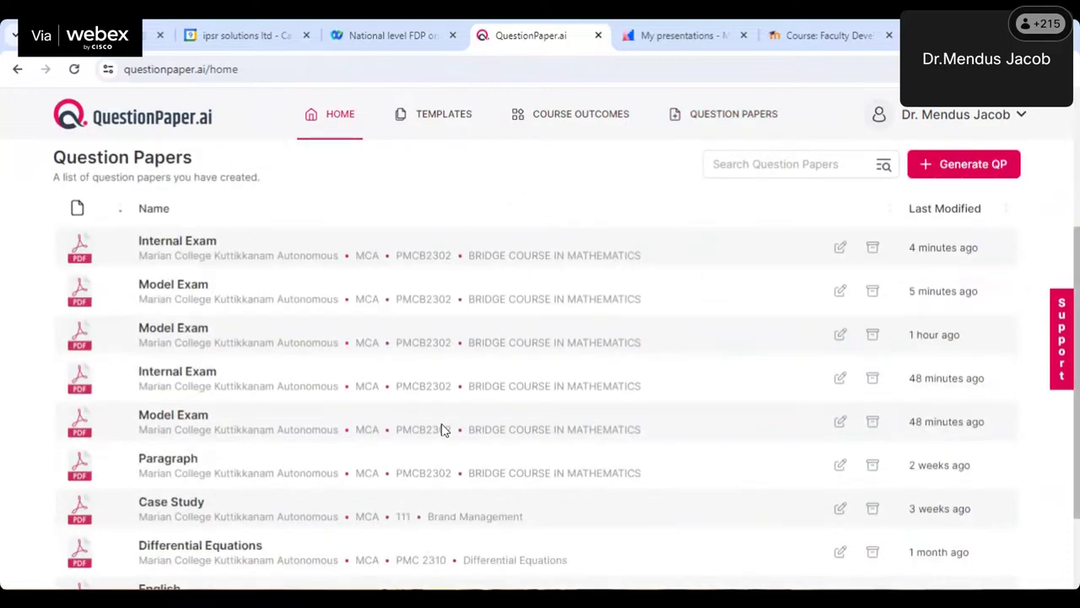
scroll(429, 434, down, 1)
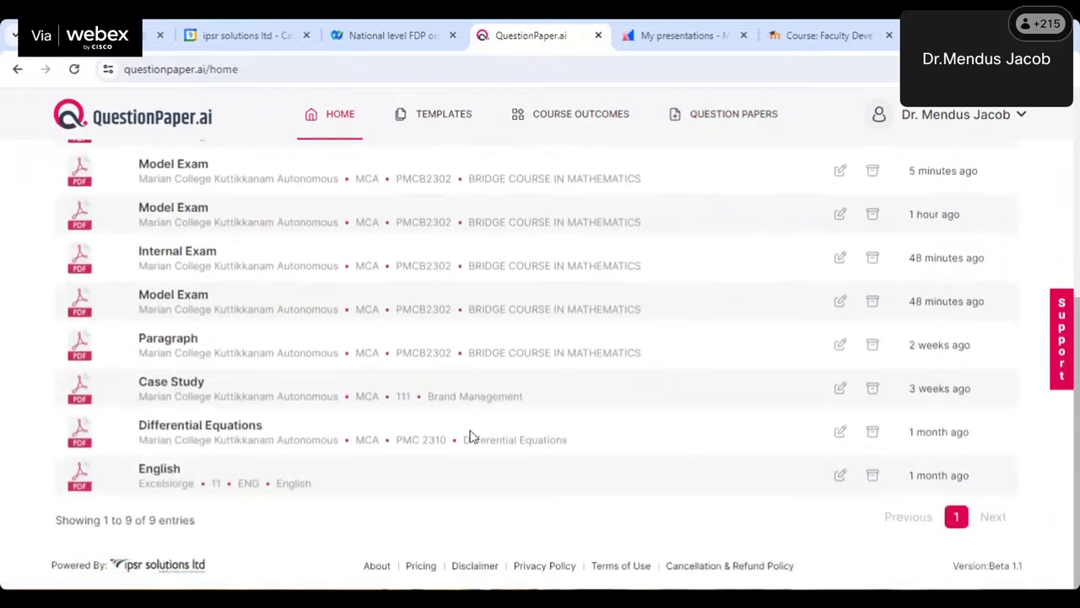
scroll(471, 437, up, 2)
scroll(471, 436, up, 3)
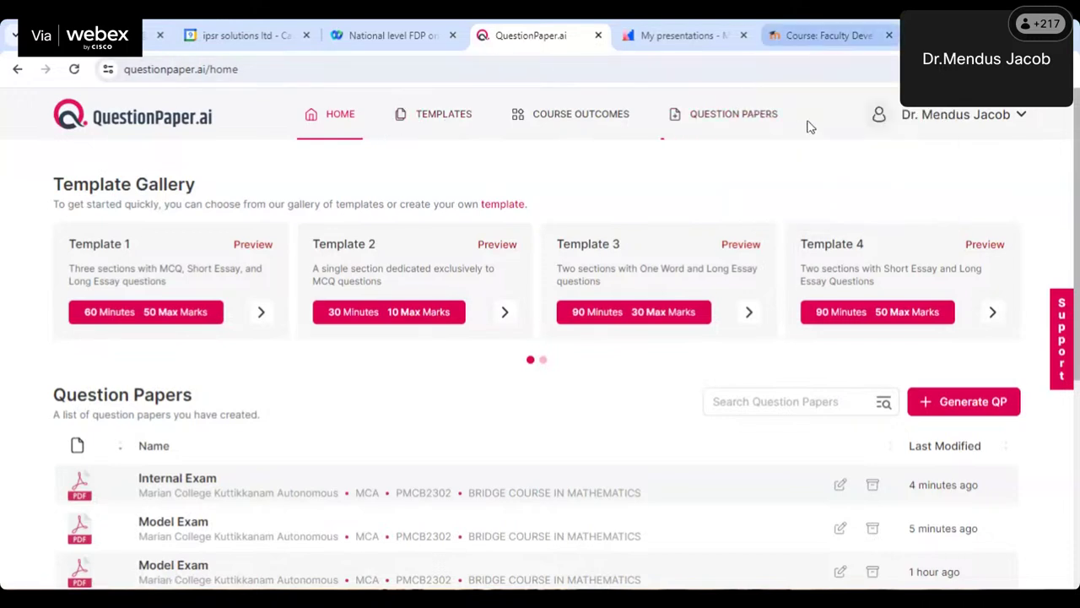
Switch to the Faculty Development Program course in deQ Learning and examine its introduction, forums and Day 1 activities
click(819, 35)
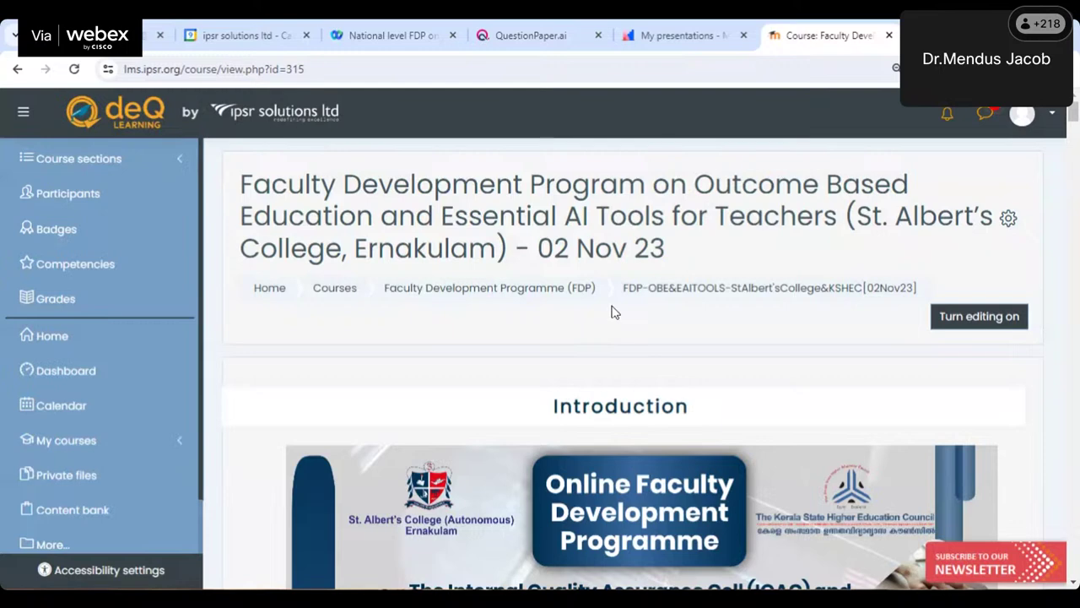
scroll(692, 308, down, 9)
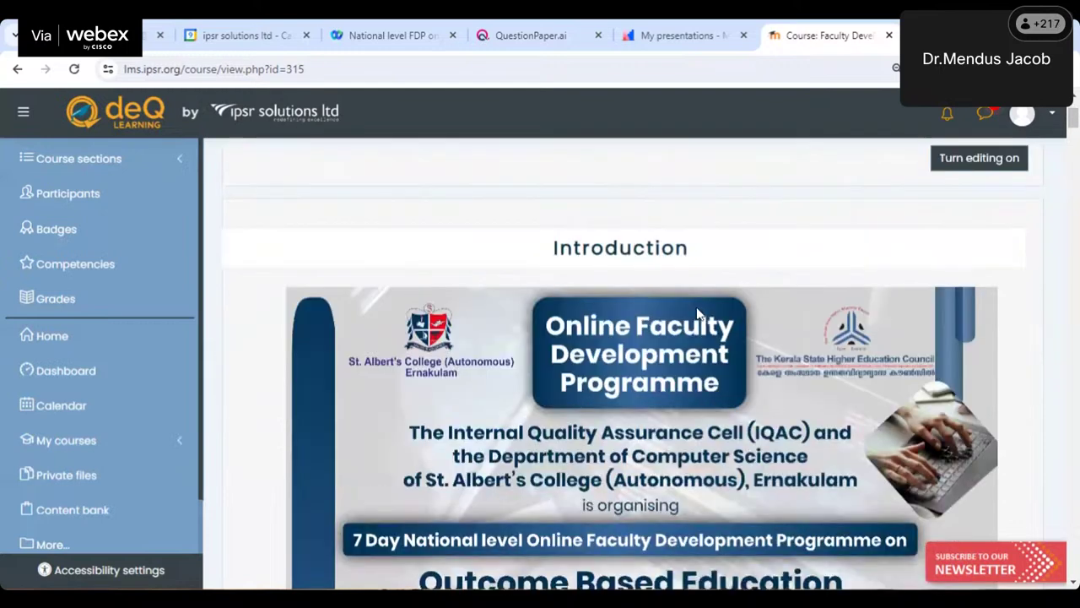
scroll(675, 361, down, 4)
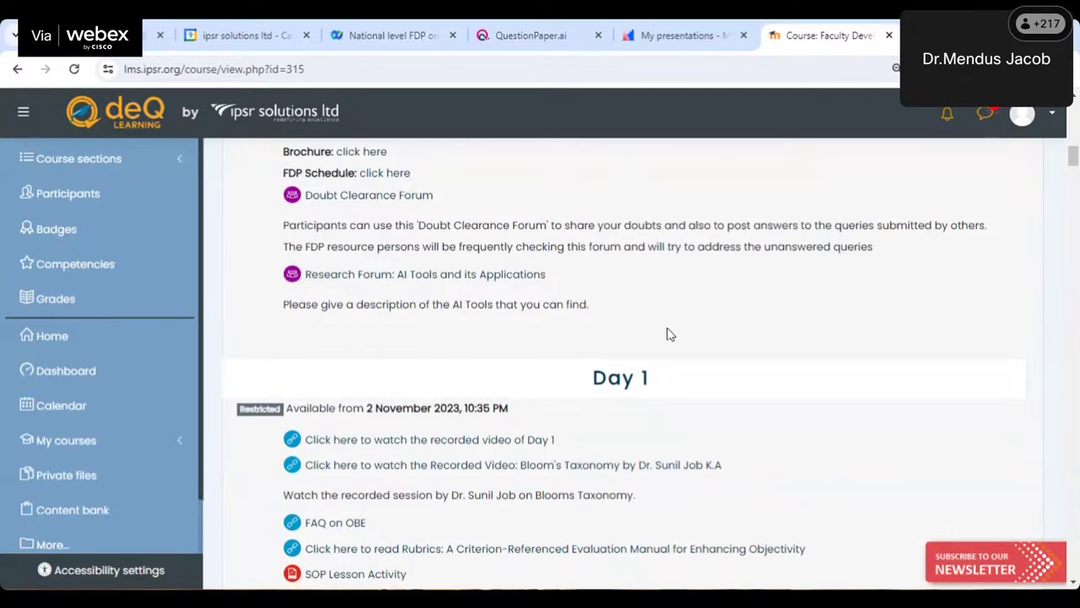
scroll(667, 333, down, 2)
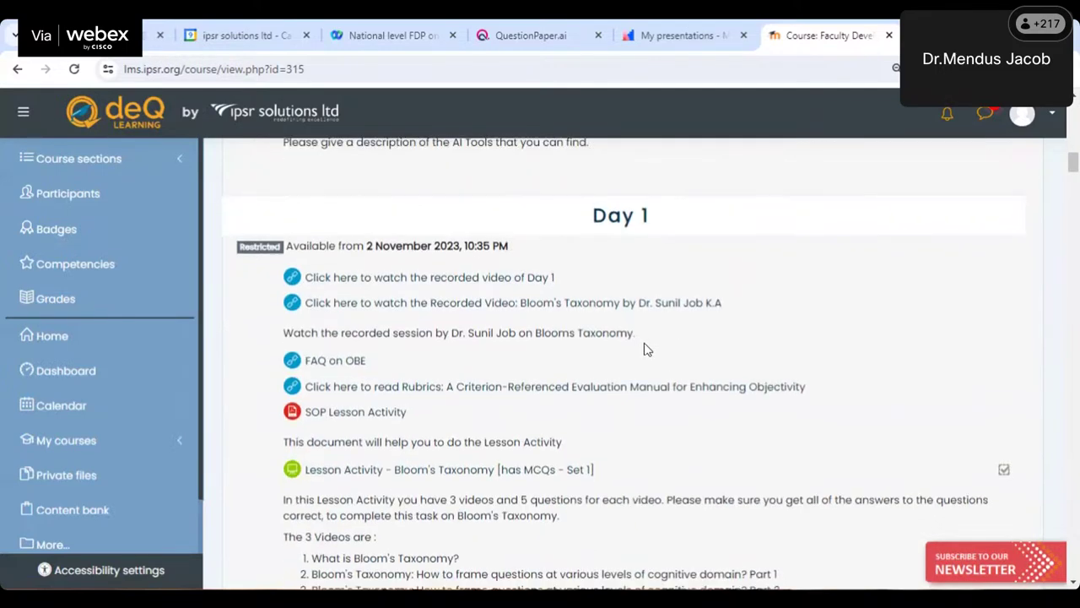
scroll(647, 347, down, 2)
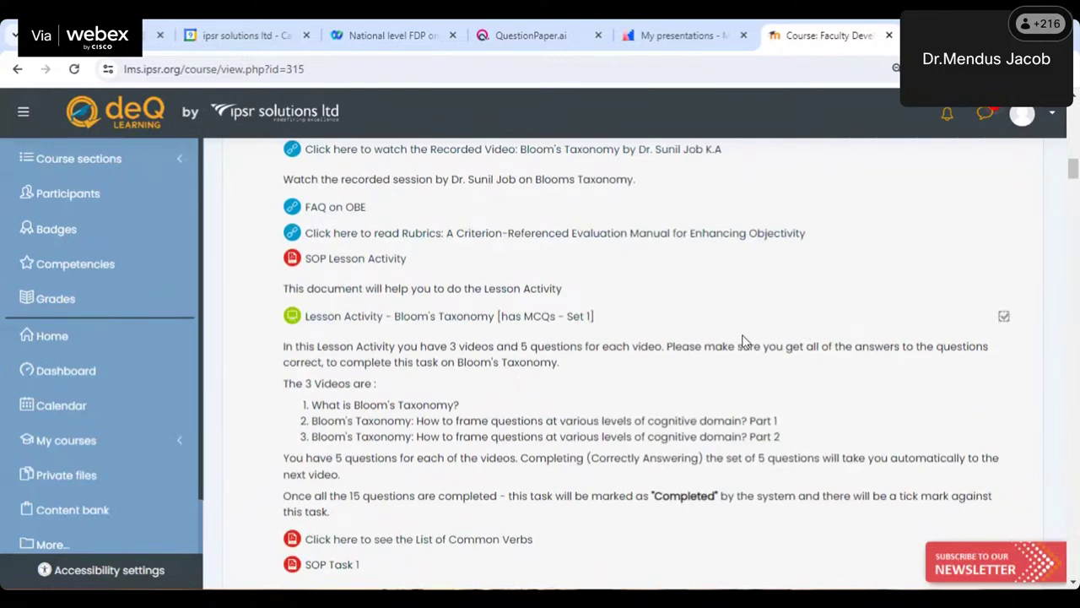
scroll(594, 335, down, 2)
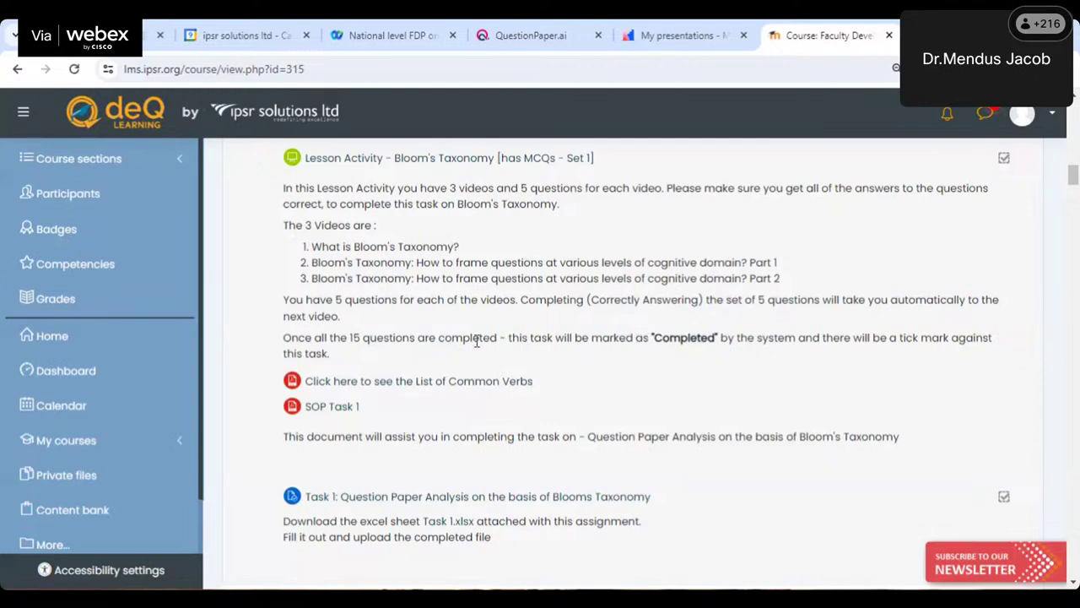
scroll(507, 334, down, 2)
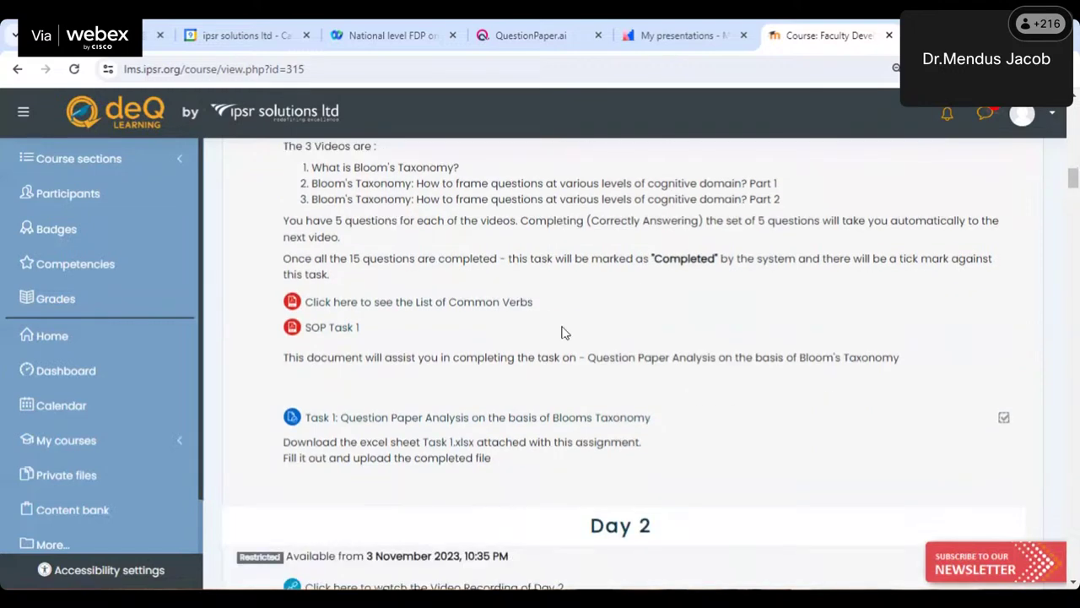
Compare the Day 1 Bloom's Taxonomy lesson activity and Task 1 with the Day 2 resources, workshop task and MCQ
scroll(563, 332, up, 2)
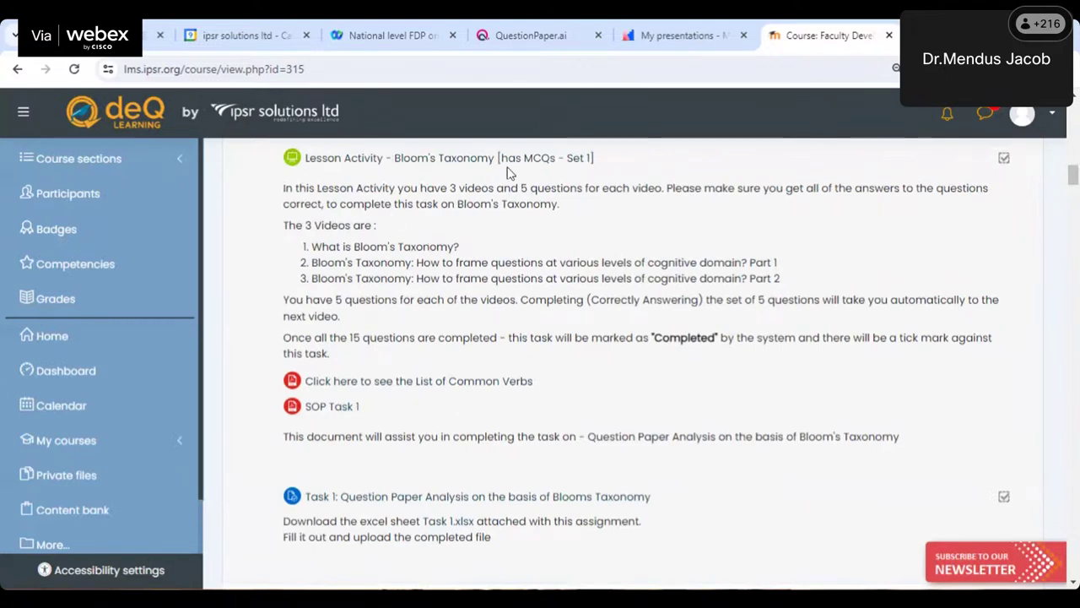
scroll(486, 333, down, 2)
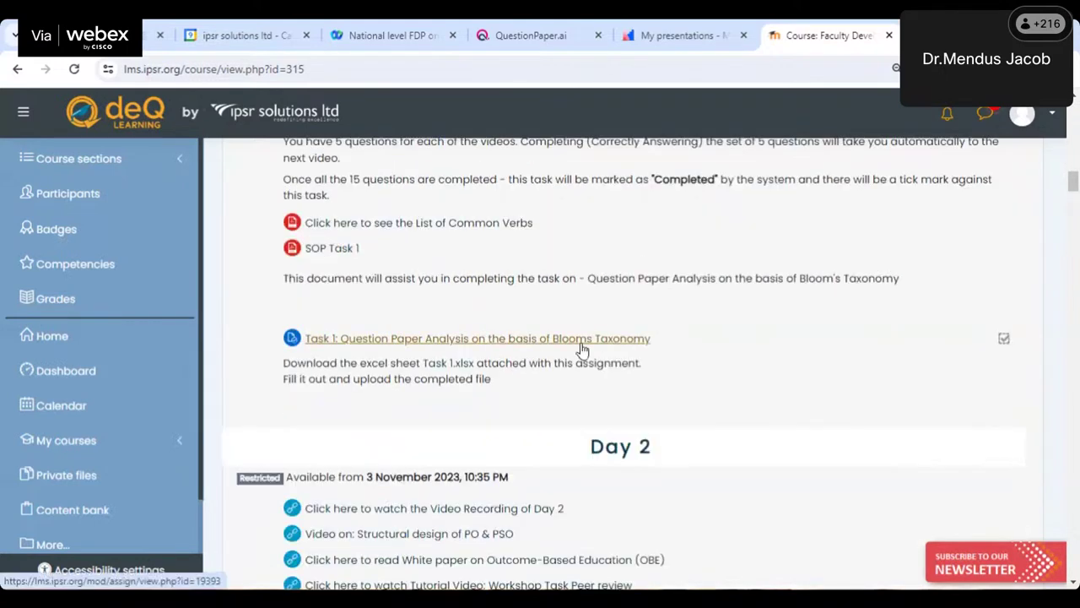
scroll(622, 379, up, 2)
scroll(595, 379, down, 6)
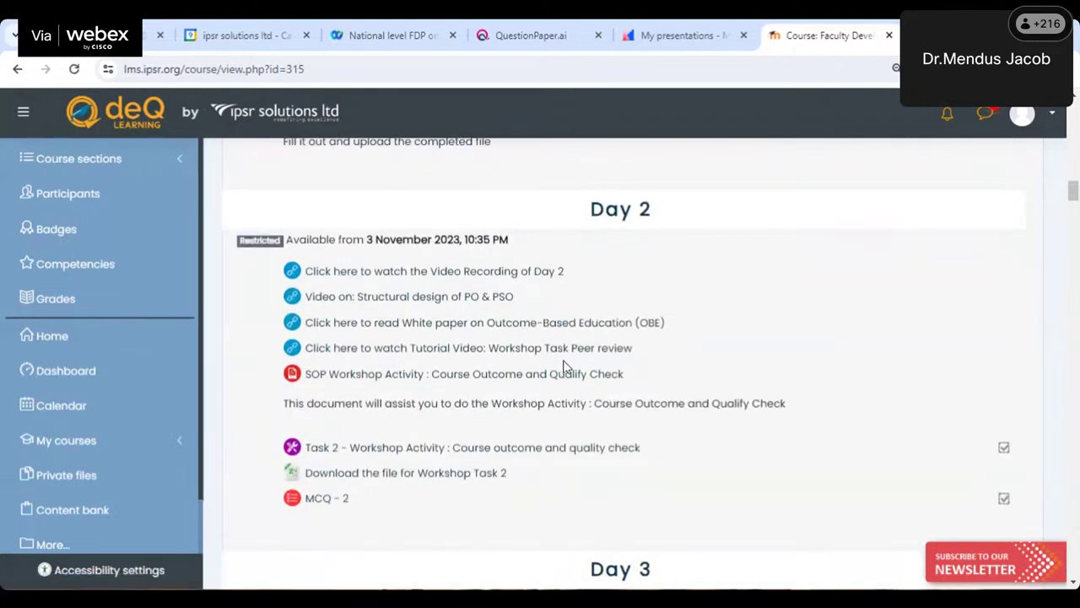
scroll(565, 365, down, 2)
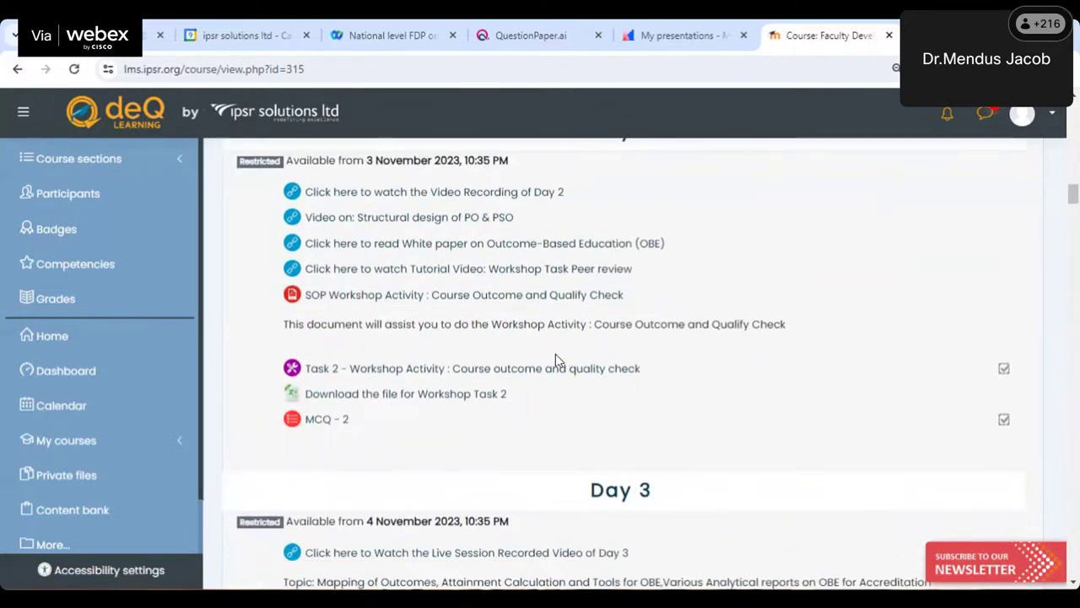
scroll(555, 358, up, 5)
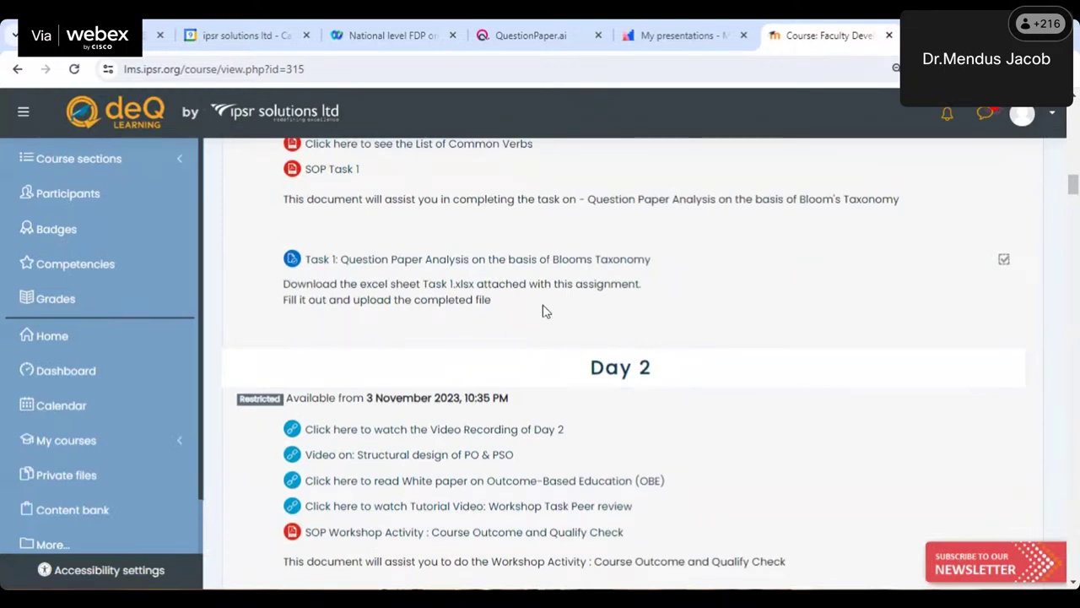
scroll(551, 316, up, 4)
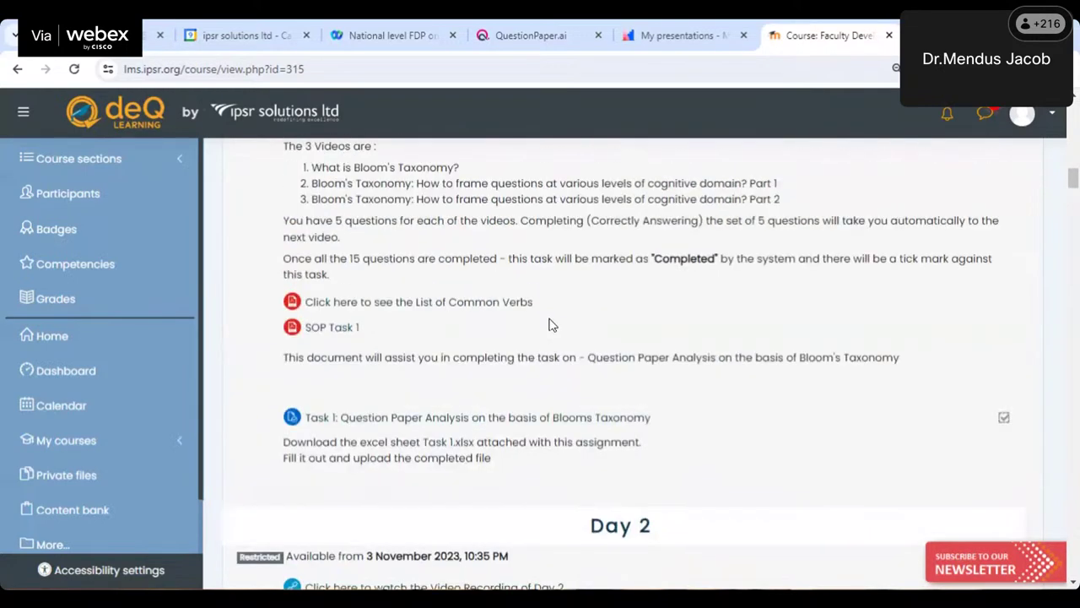